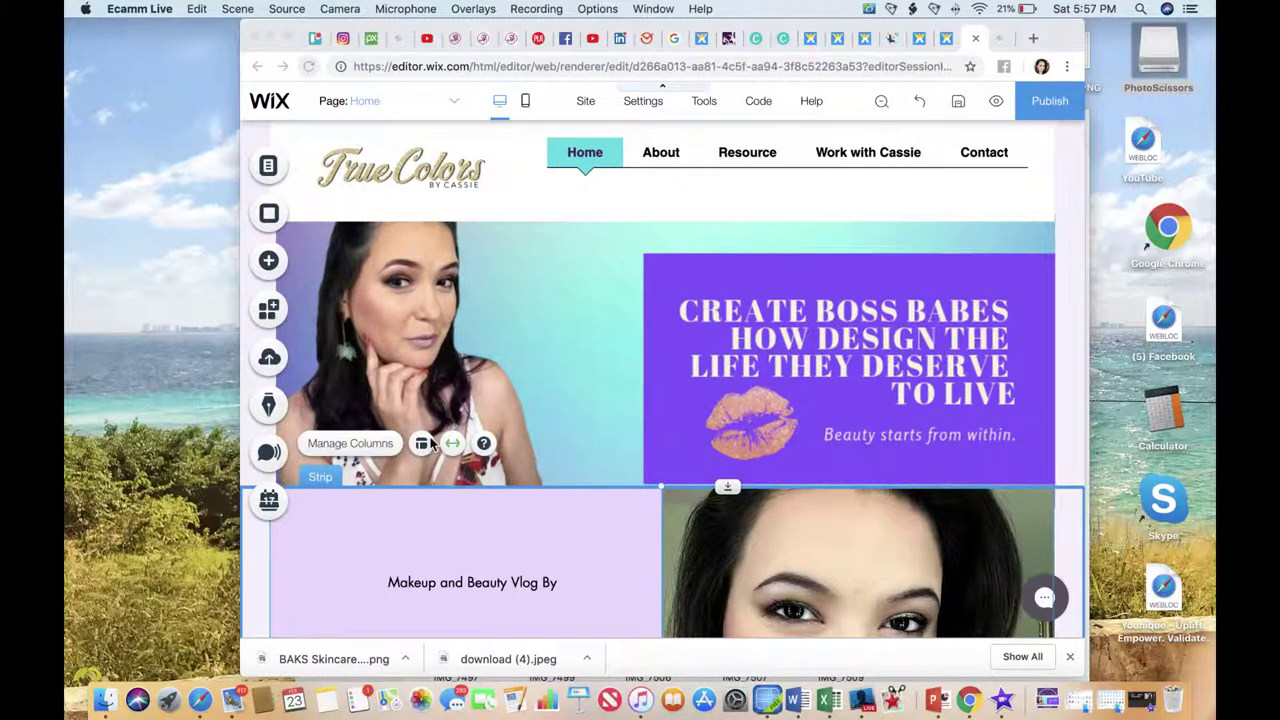
Step: Exit the Wix Editor for the True Colors site via Site > Exit Editor
click(826, 196)
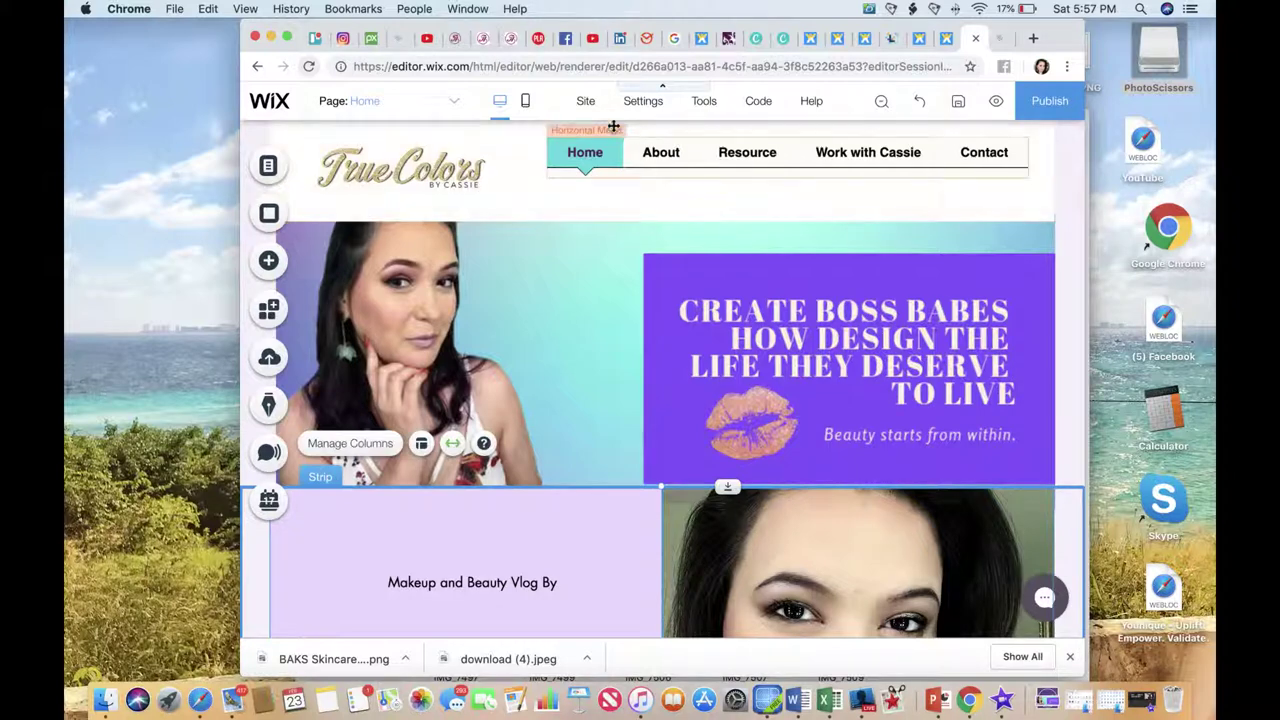
mouse_move(586, 103)
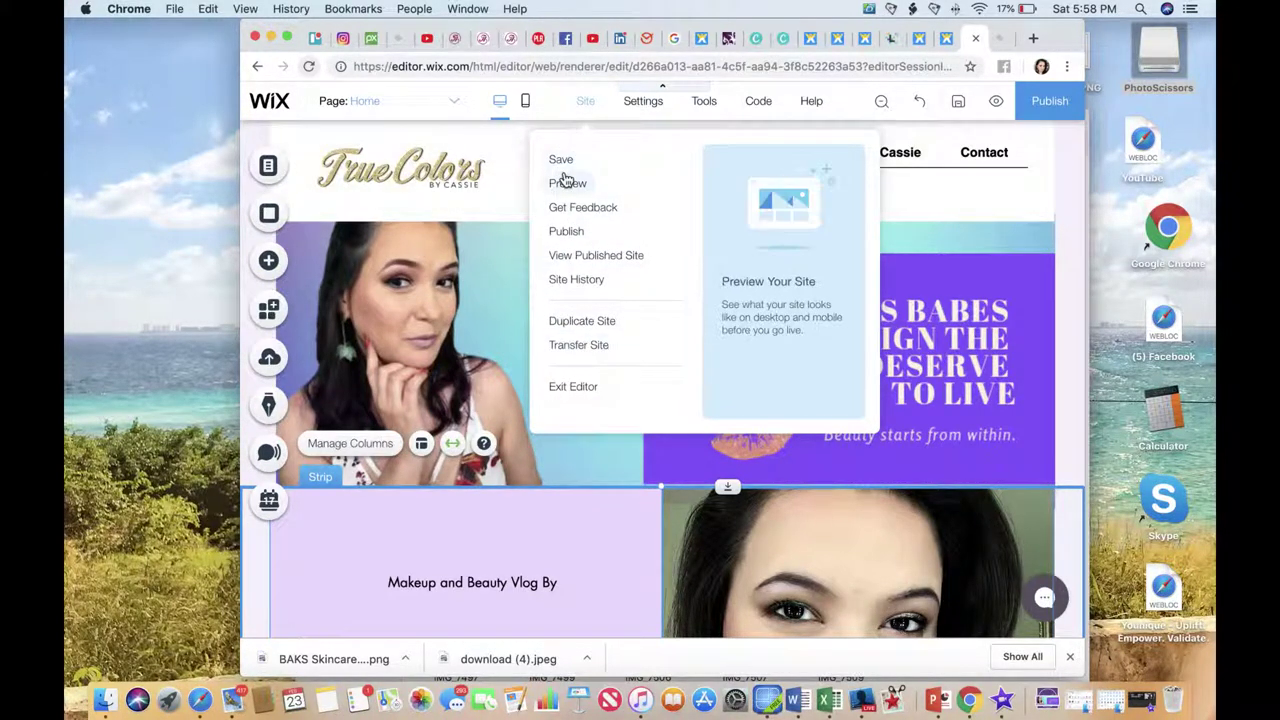
click(576, 390)
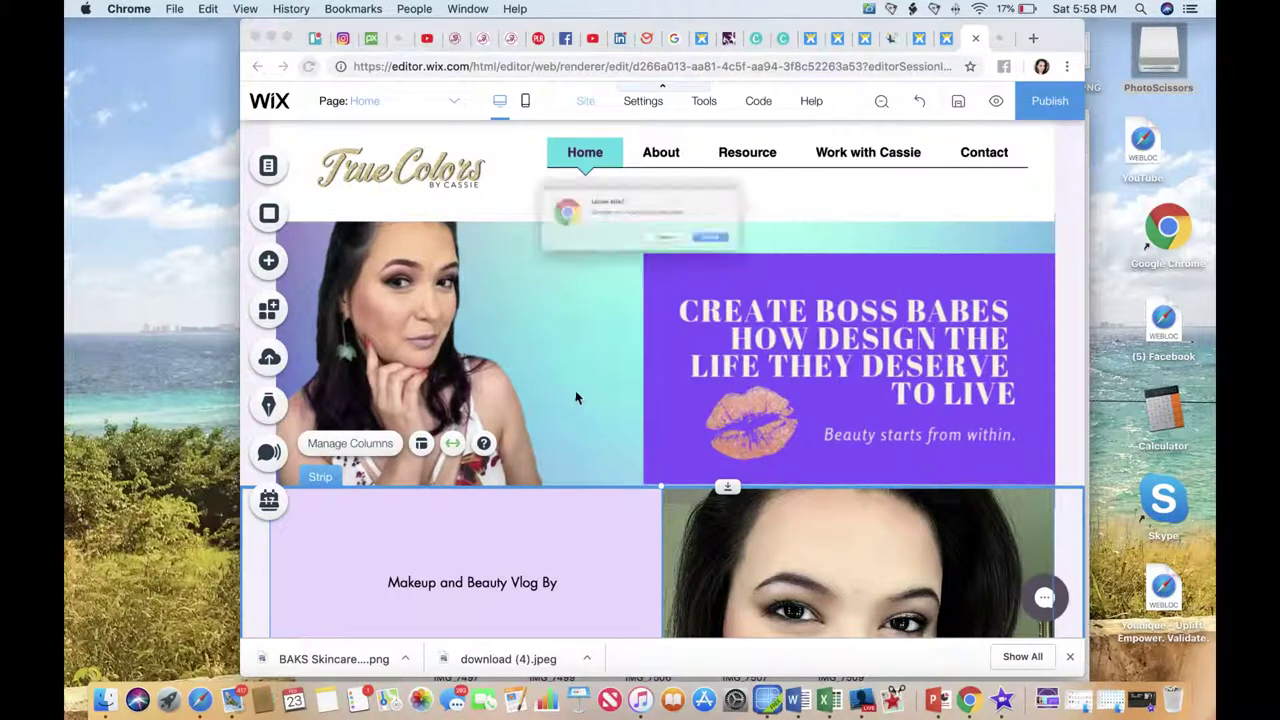
Step: Confirm leaving the editor, then open the Mysite dashboard from My Sites
click(762, 253)
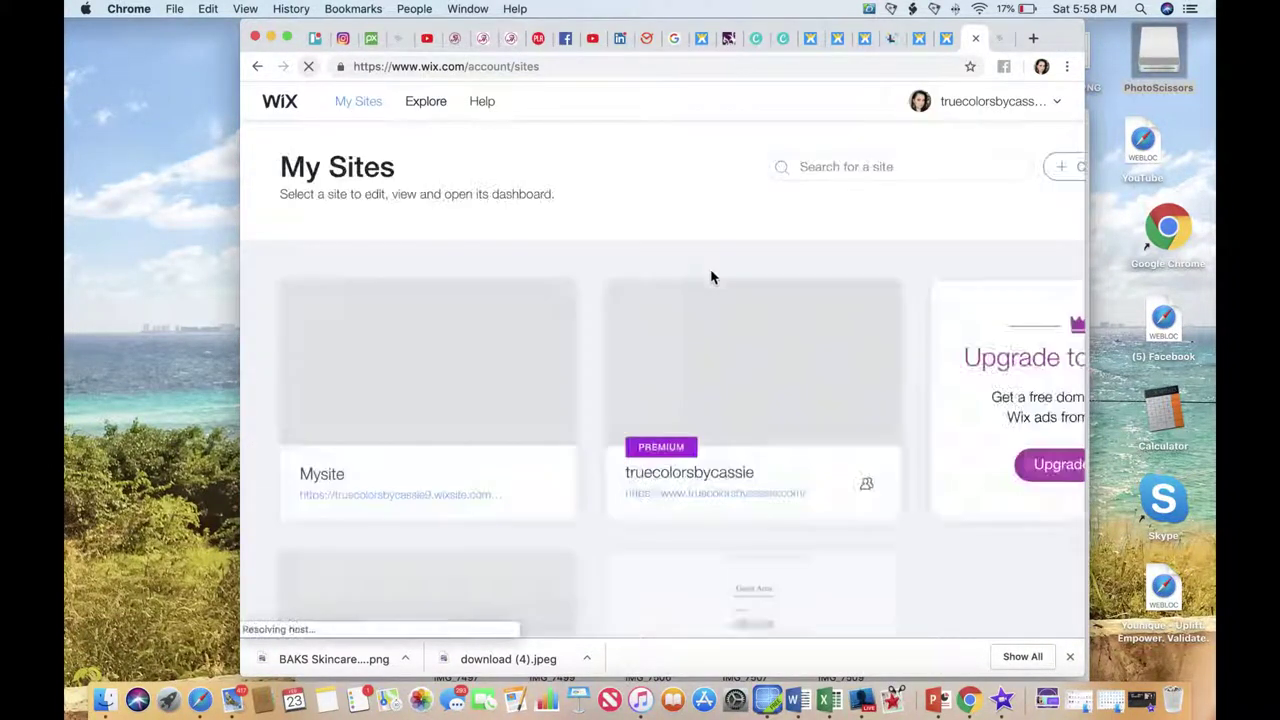
scroll(712, 275, down, 1)
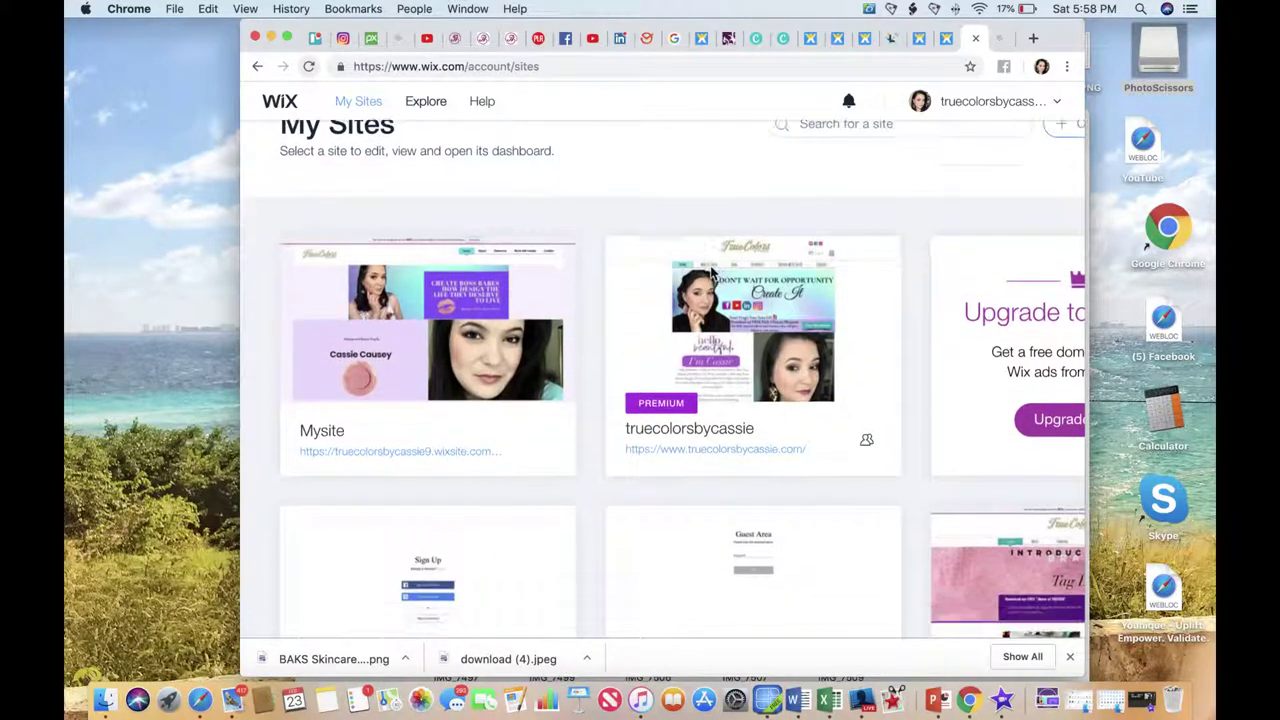
mouse_move(449, 402)
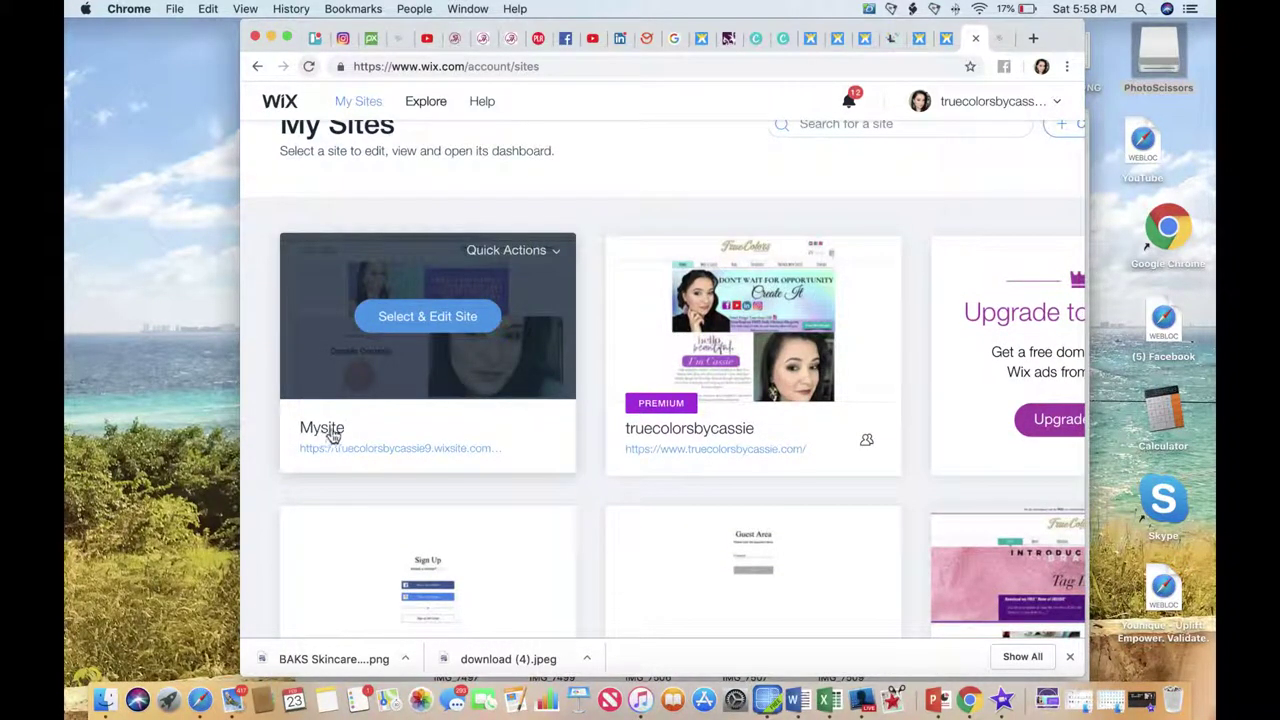
click(428, 318)
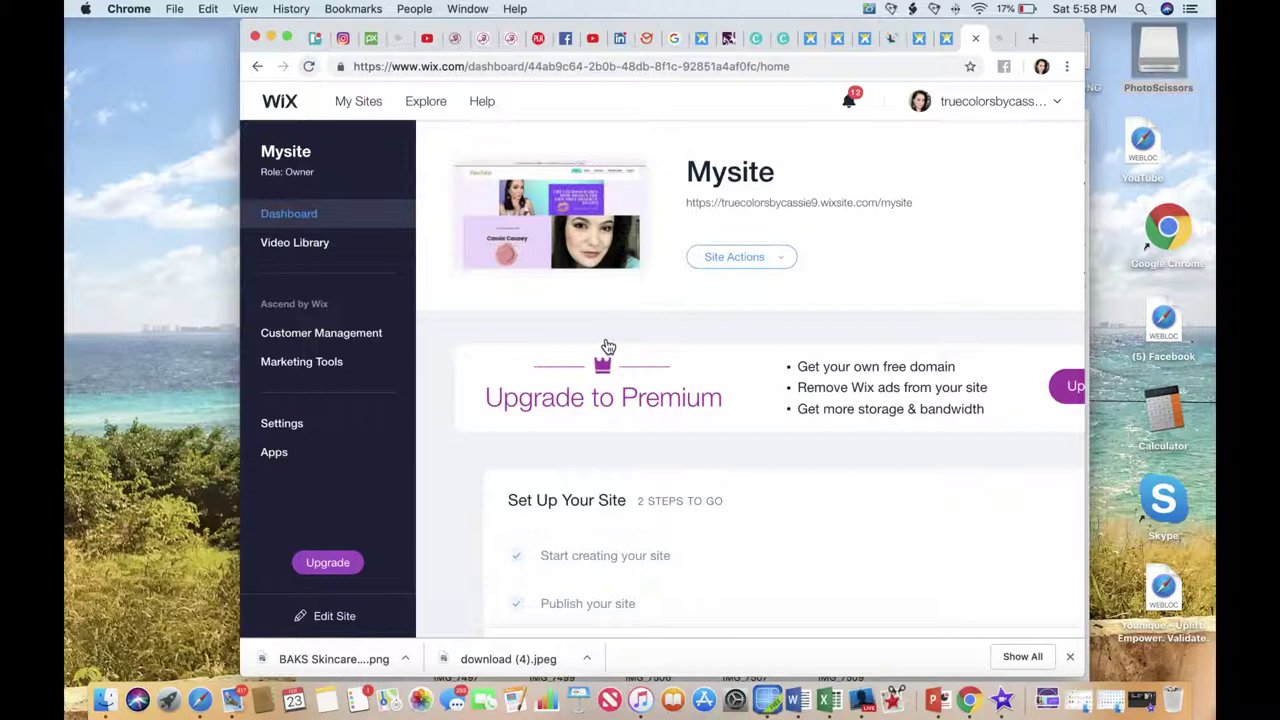
Step: Glance at Site Actions, open Mysite's Settings overview, and widen the browser window
click(755, 258)
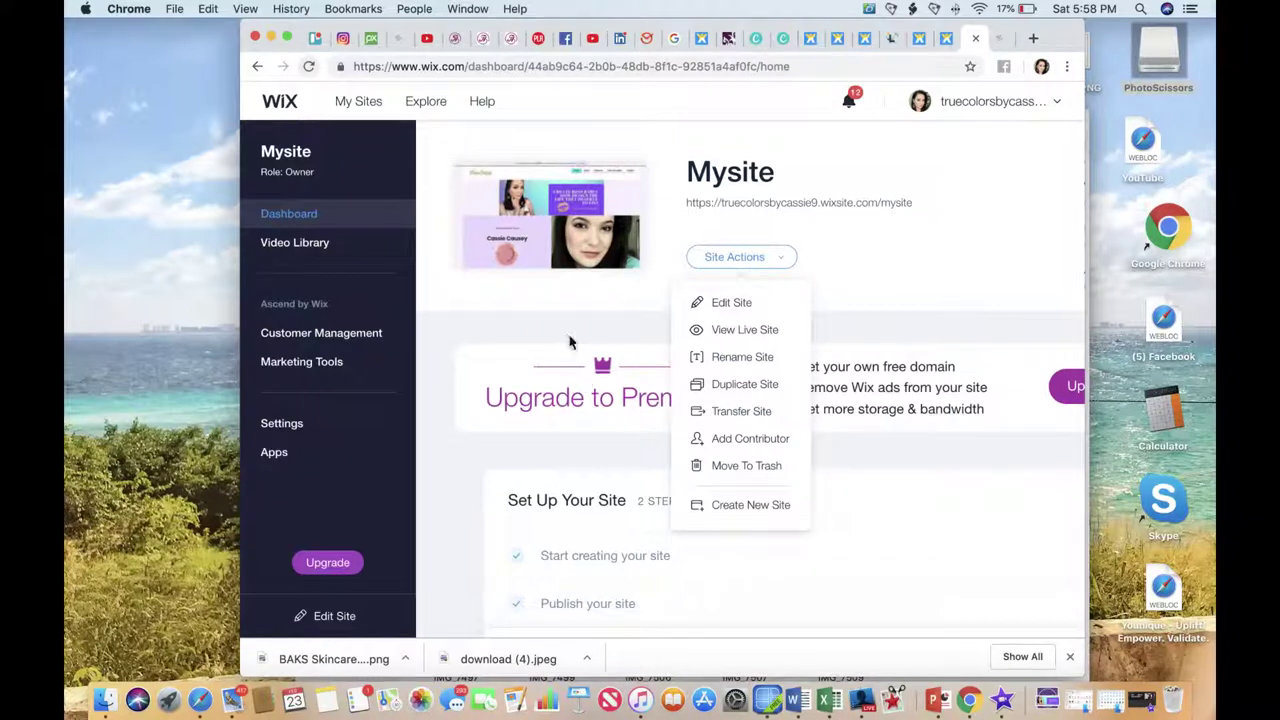
click(608, 334)
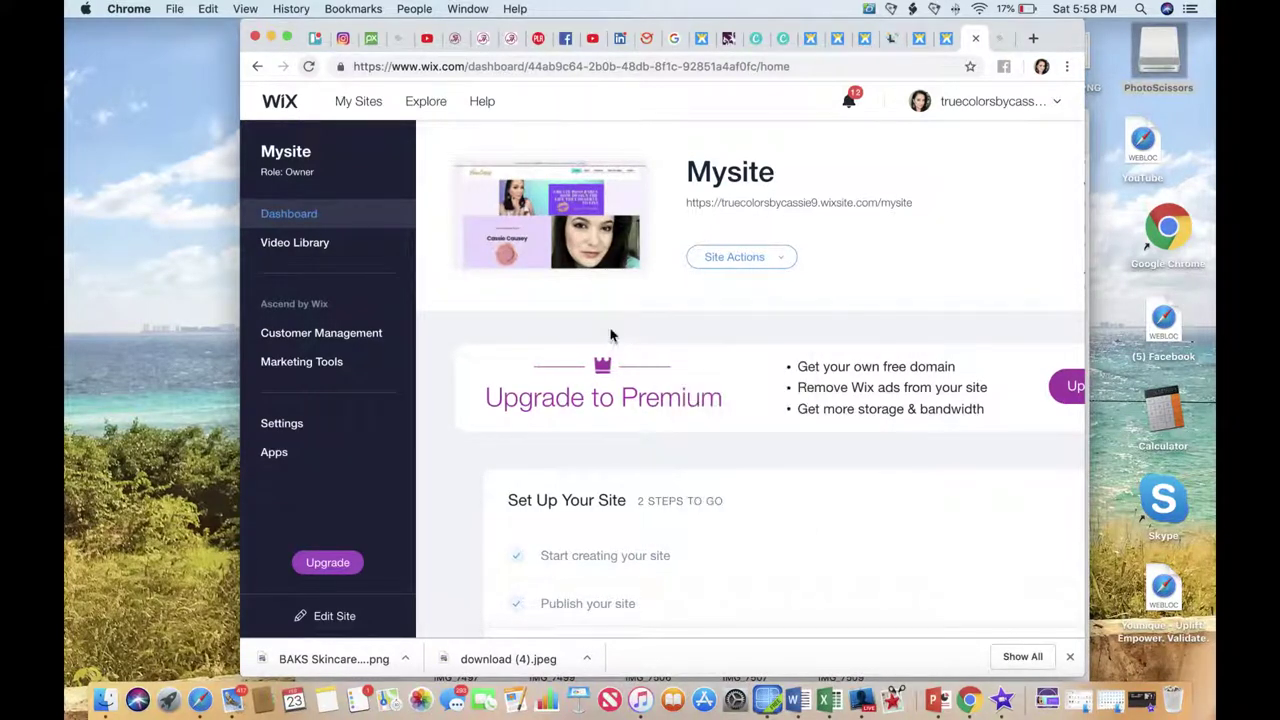
click(275, 429)
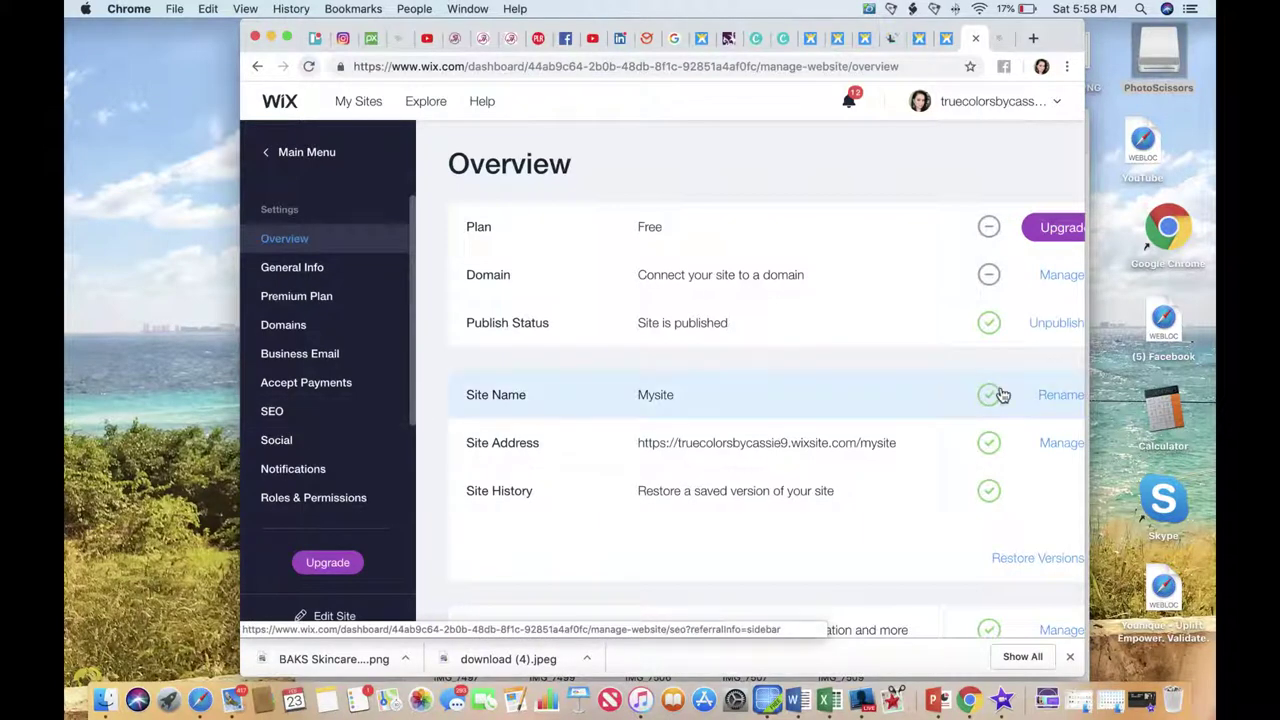
drag(1083, 362, 1214, 354)
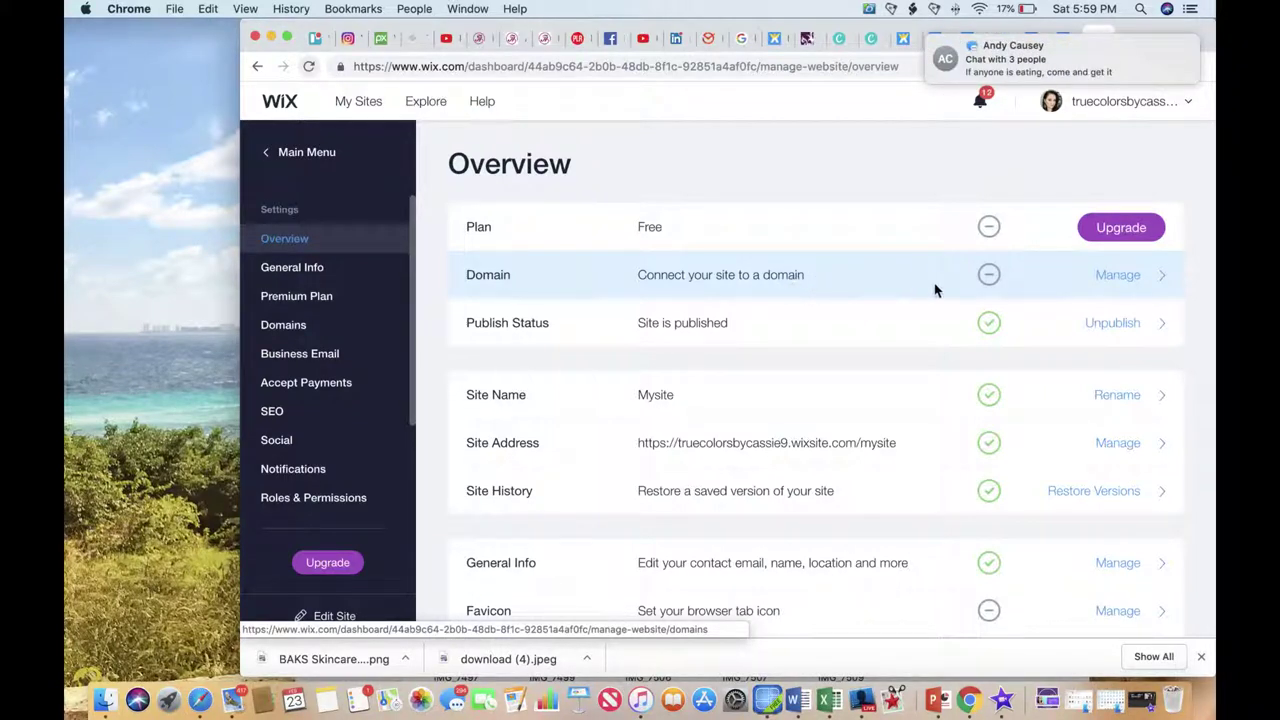
Step: Open Mysite's Domains page and review the requirements for connecting an owned domain
click(1134, 277)
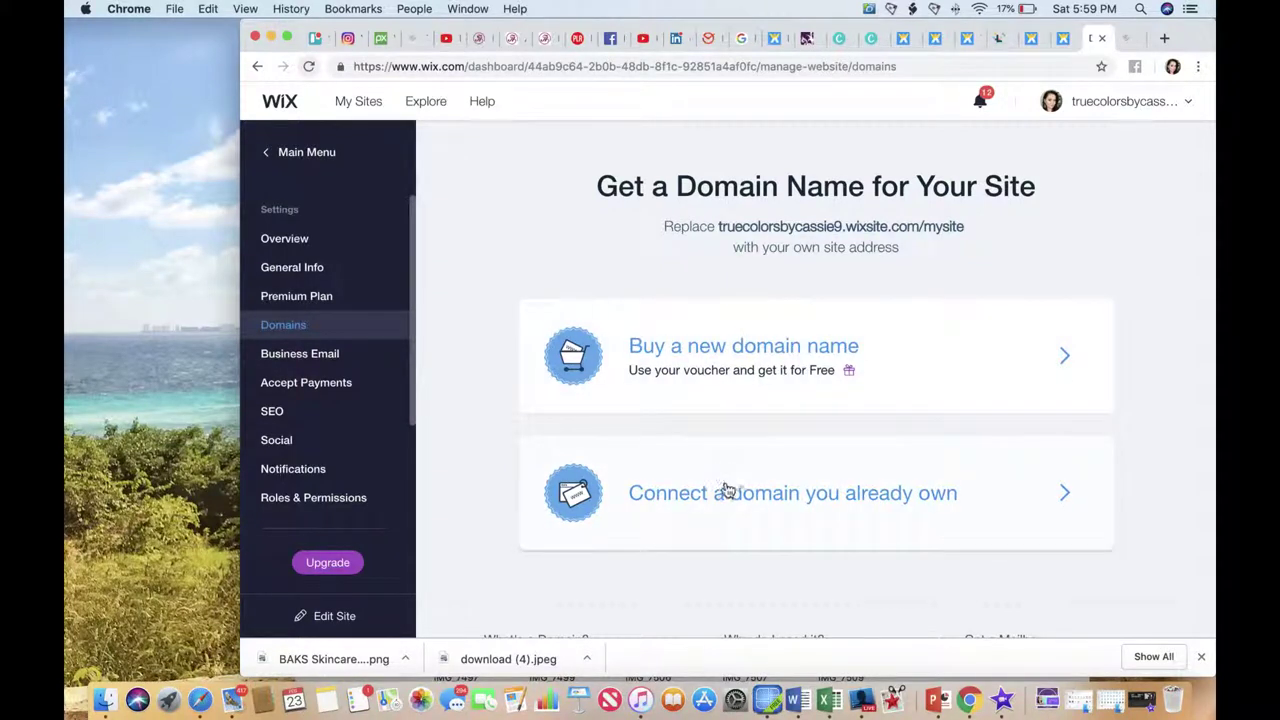
scroll(731, 490, down, 2)
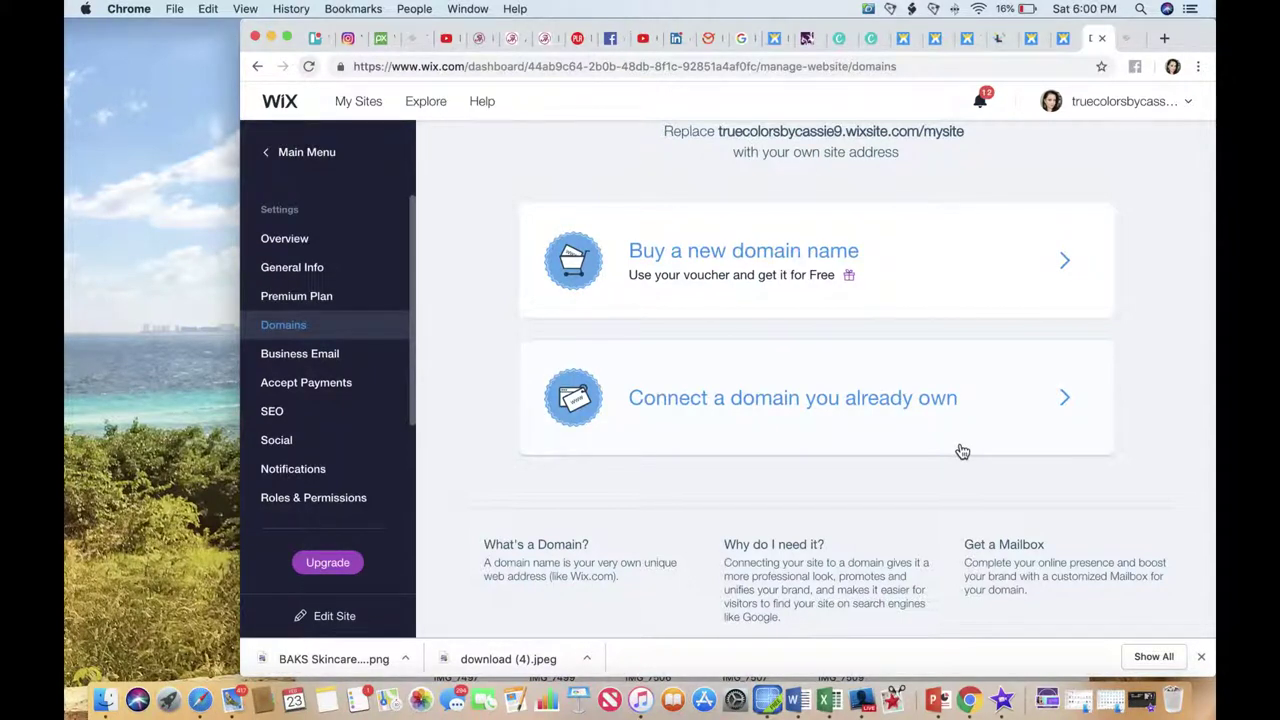
click(921, 405)
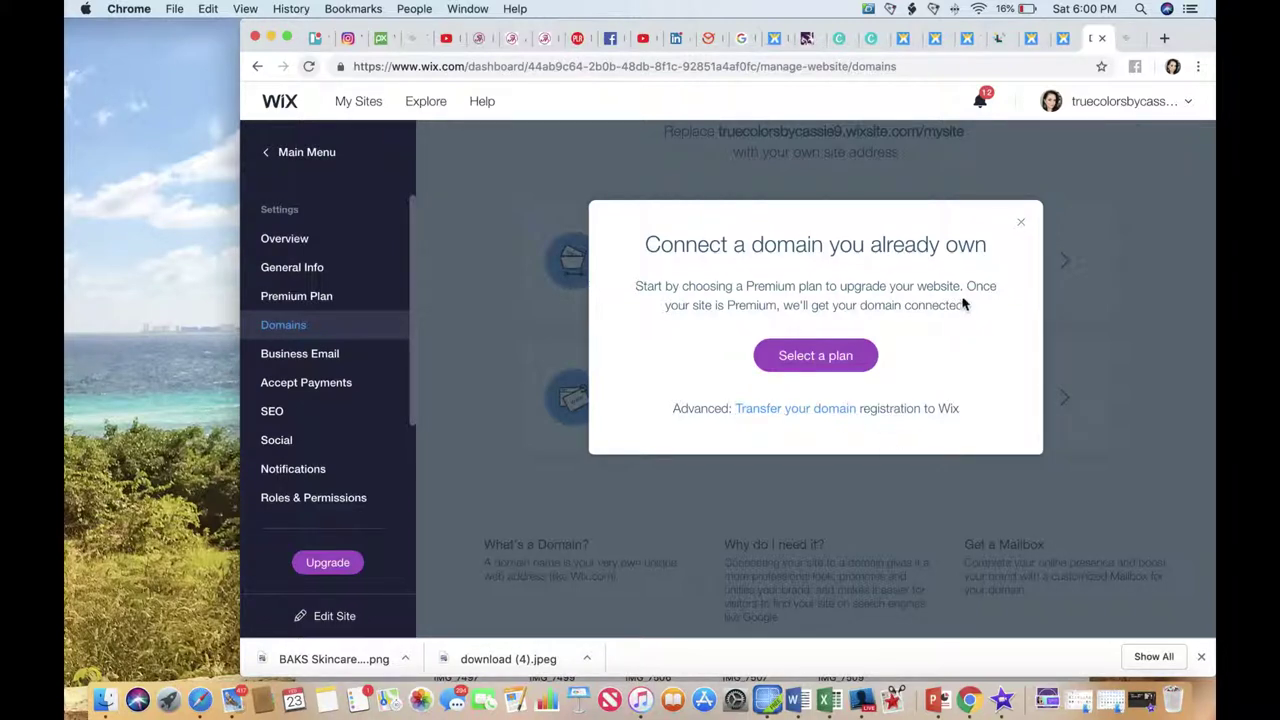
click(1022, 225)
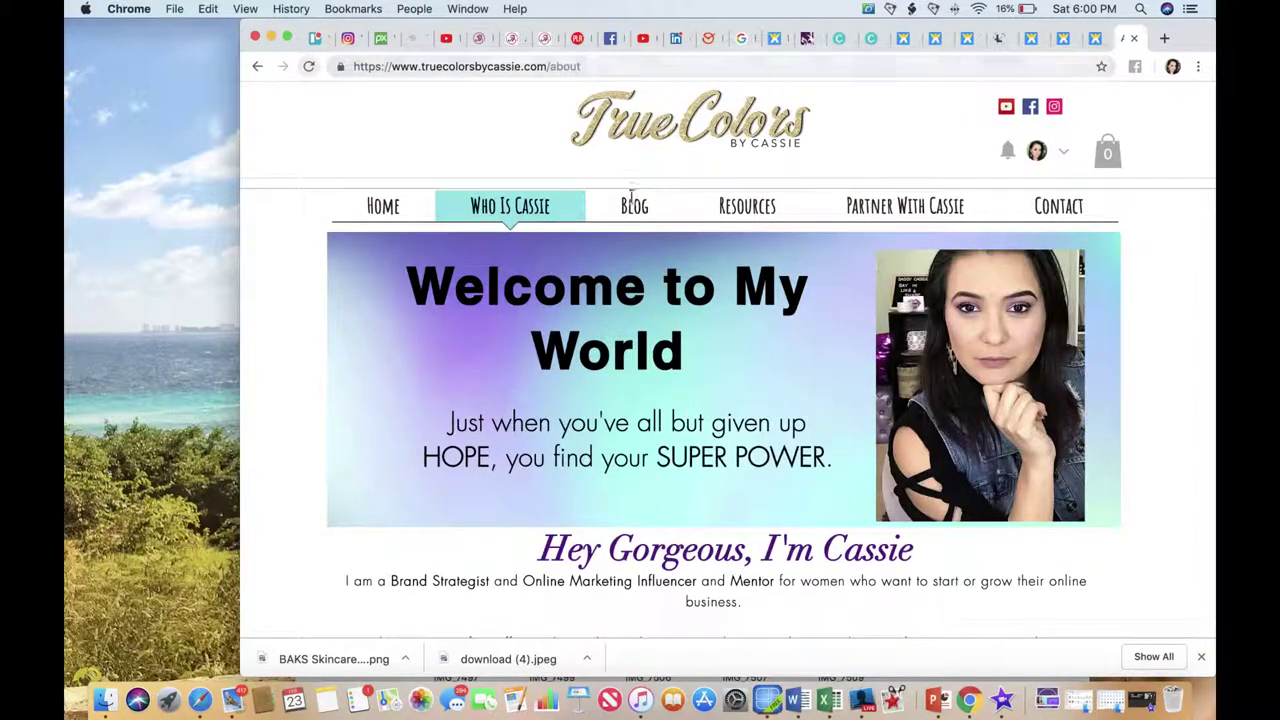
Step: View the live True Colors Blog page, then return to the Wix Domains tab
click(633, 210)
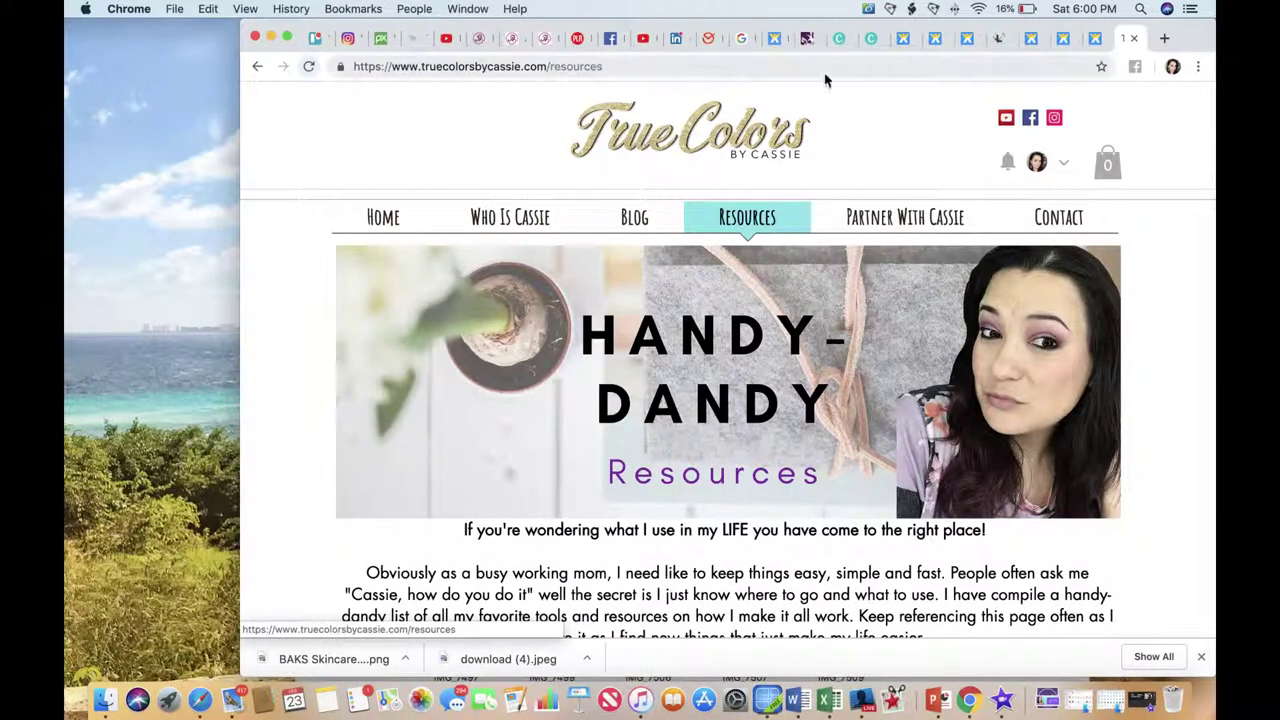
click(1095, 40)
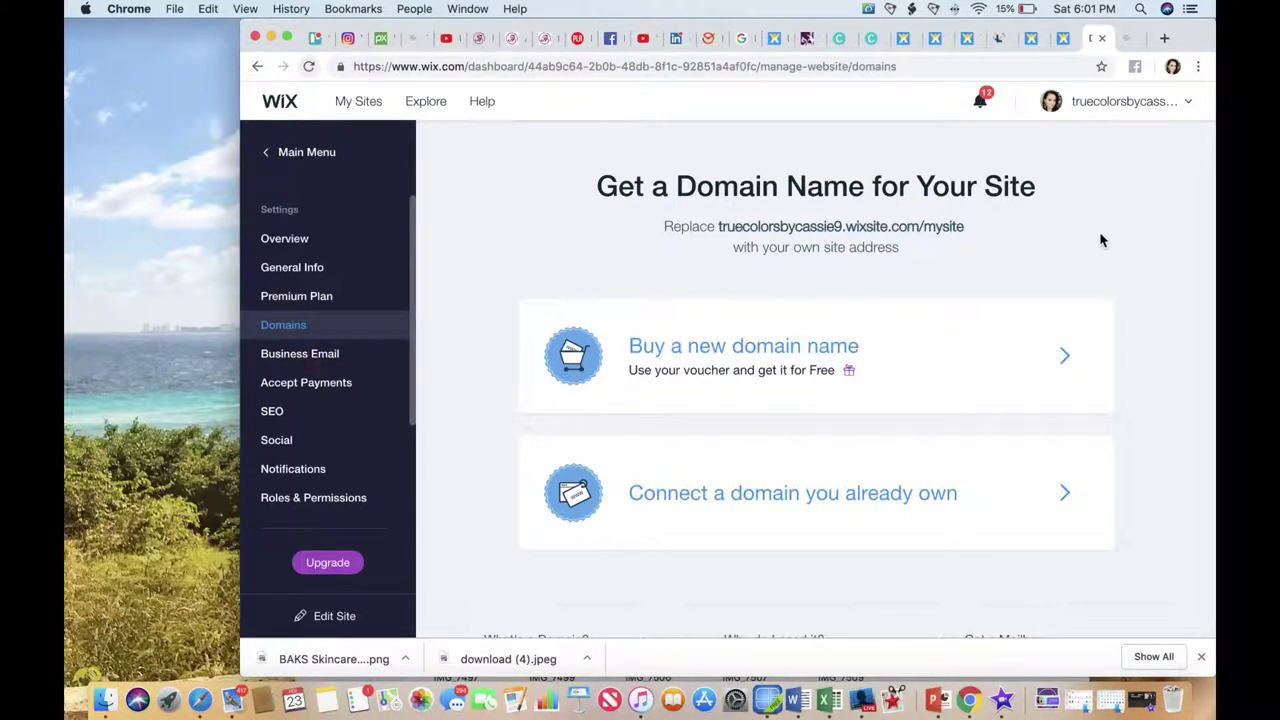
Step: Glance at the connect-domain modal, then choose 'Buy a new domain name'
click(886, 502)
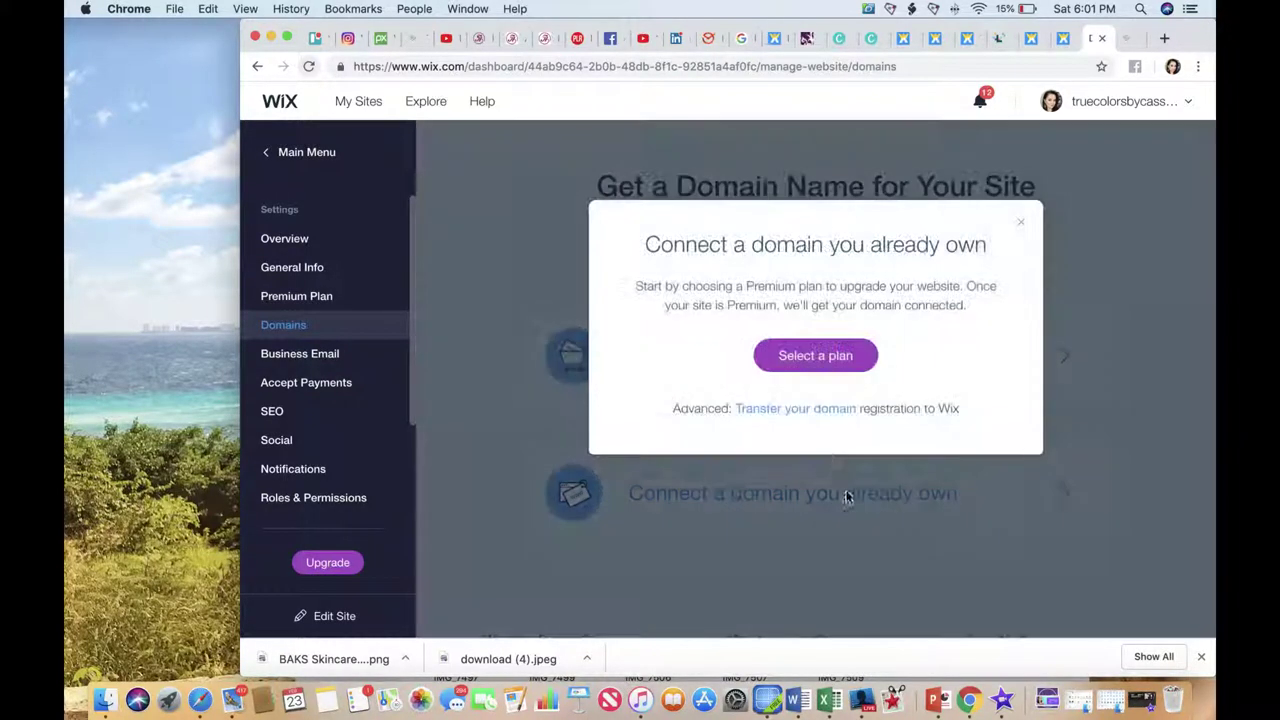
click(1022, 225)
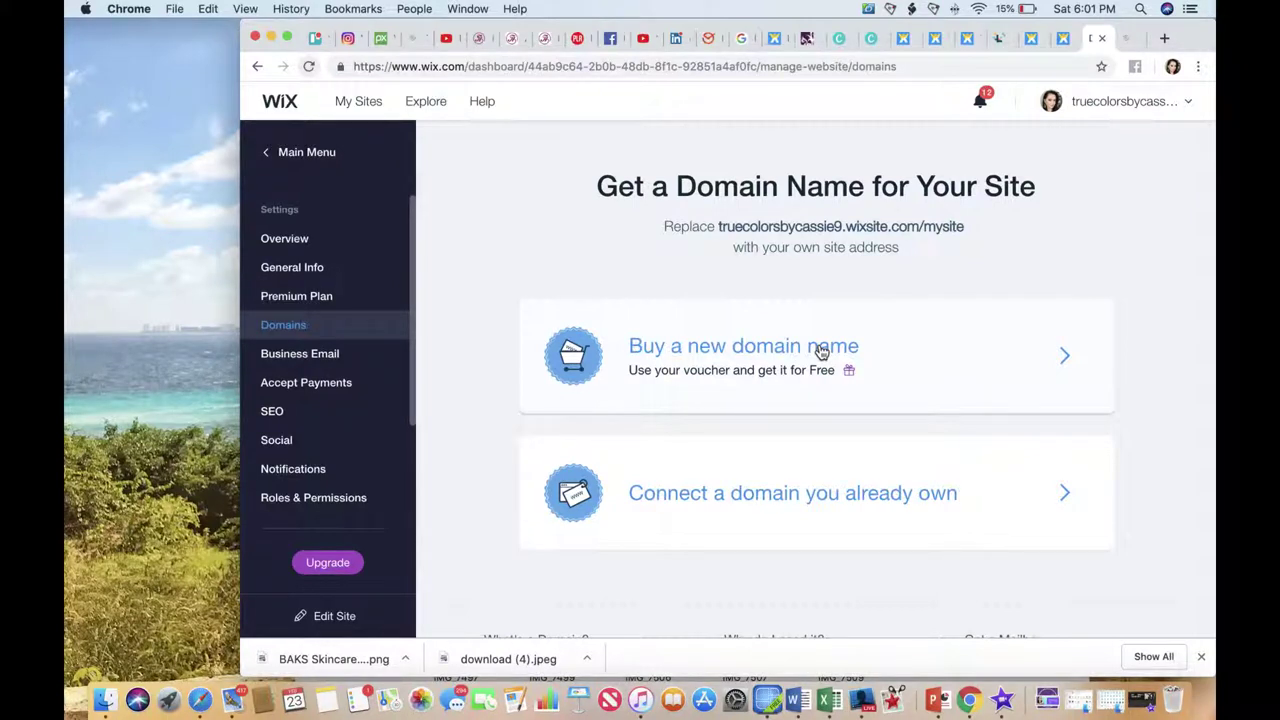
click(820, 350)
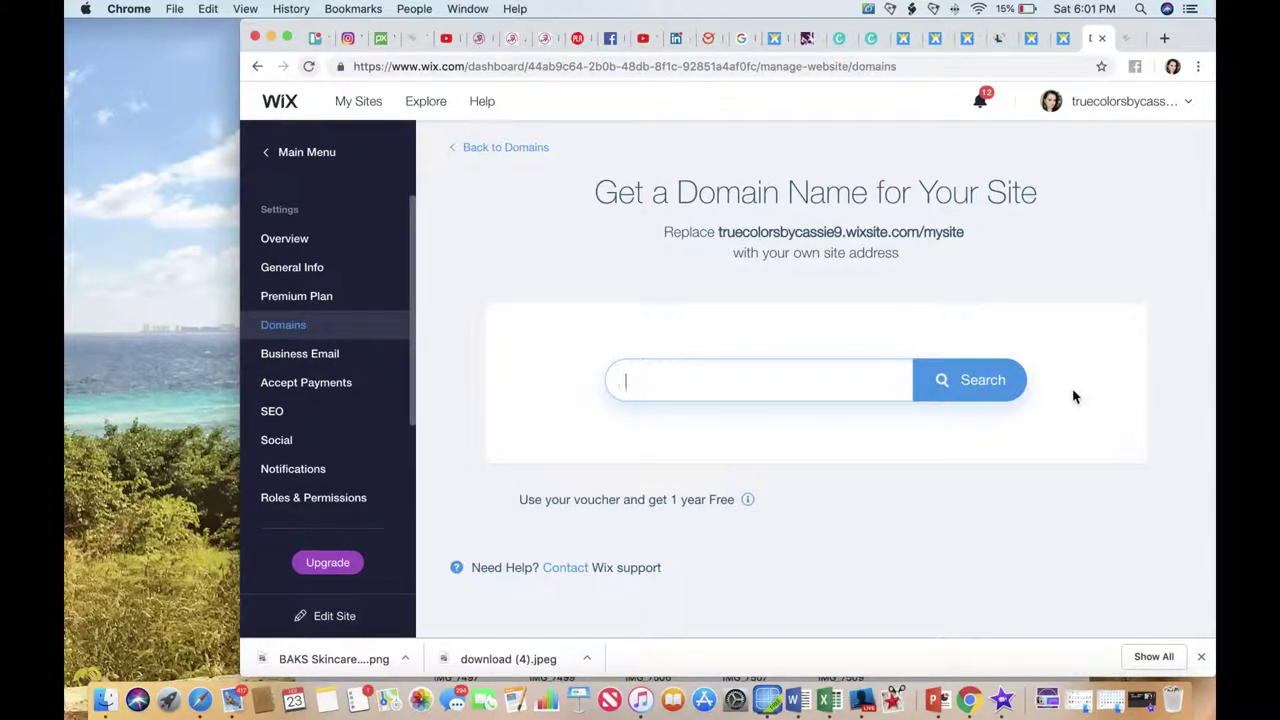
Step: Search for the domain cassiecausey.com, removing the space from 'cassie causey'
text(cassie causey)
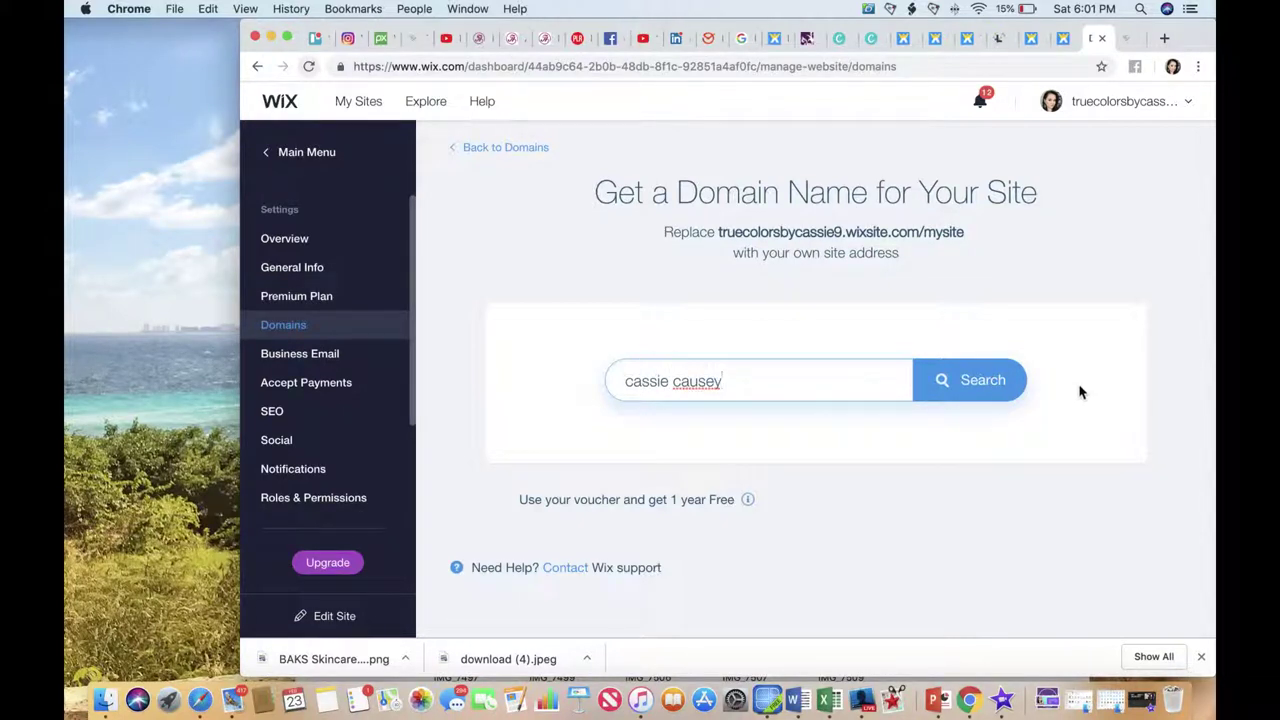
click(995, 384)
scroll(1081, 383, down, 1)
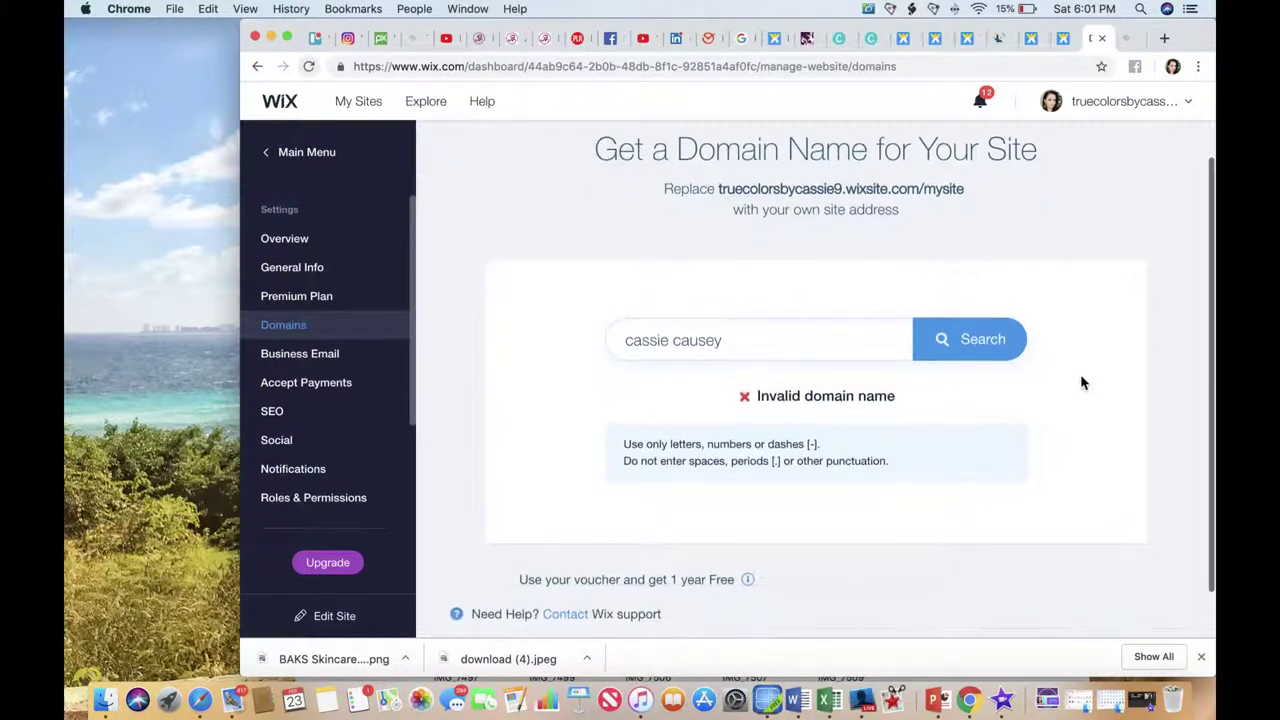
click(673, 338)
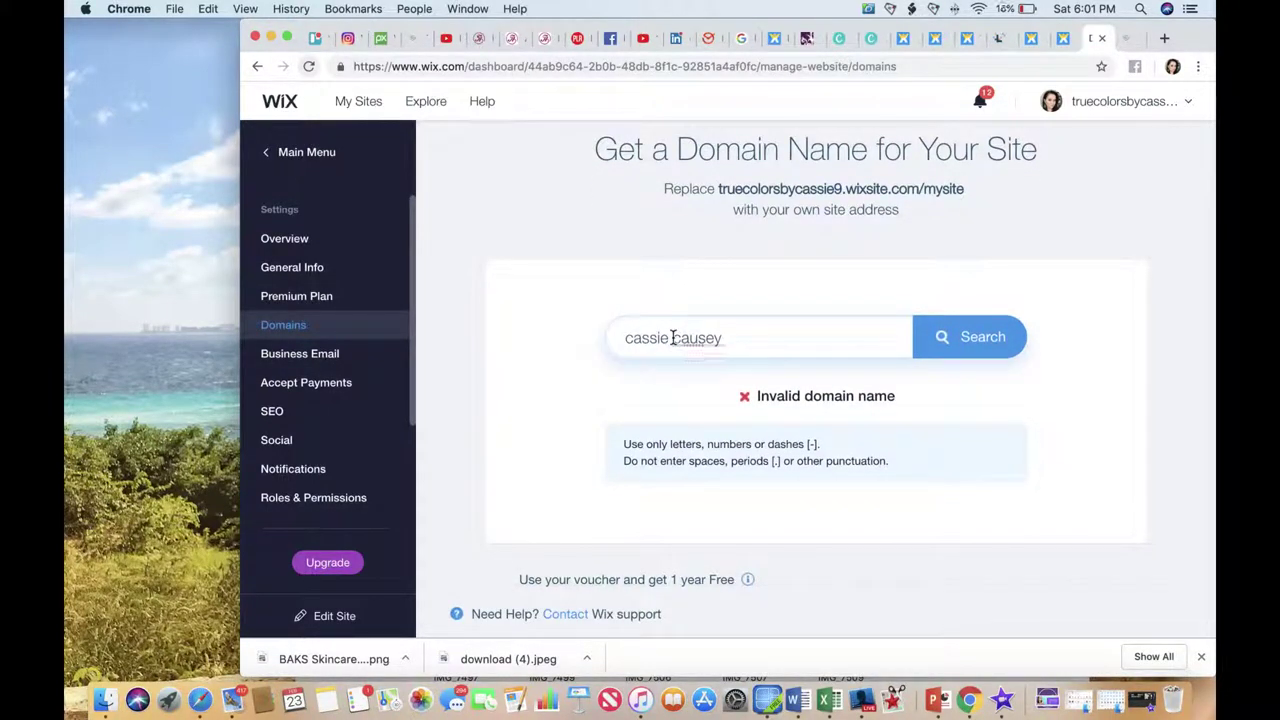
key(BackSpace)
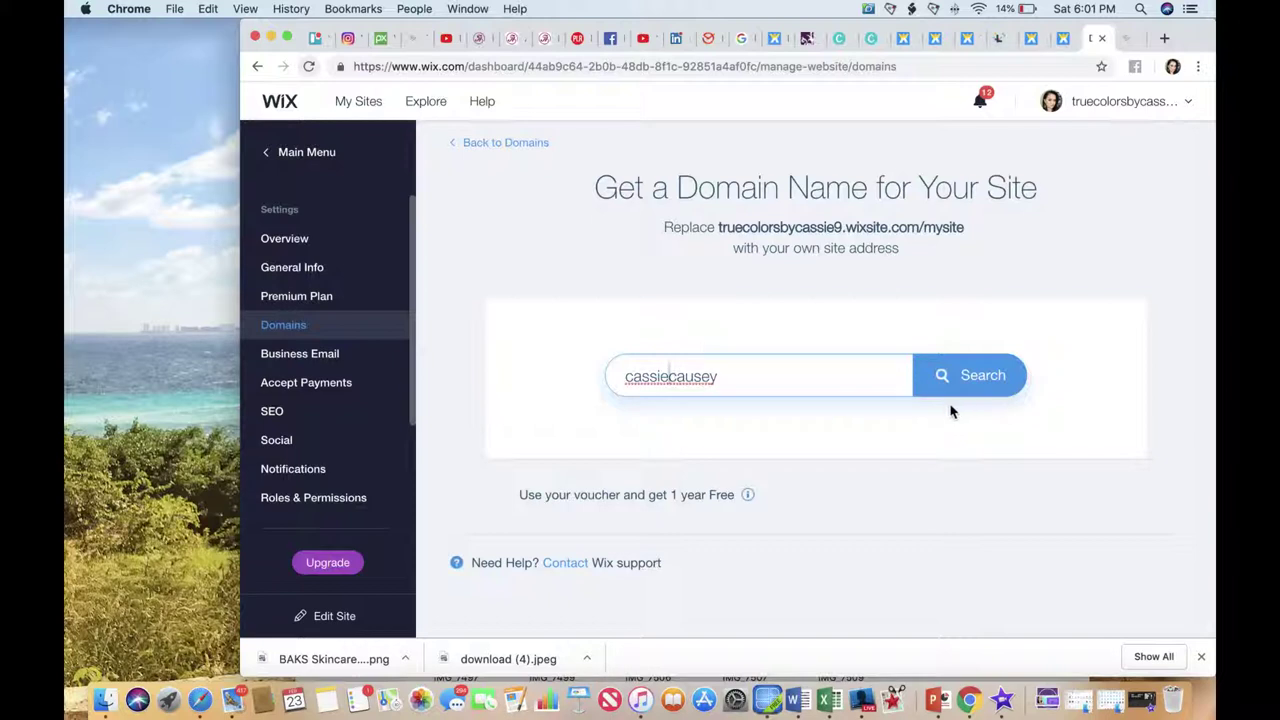
click(970, 384)
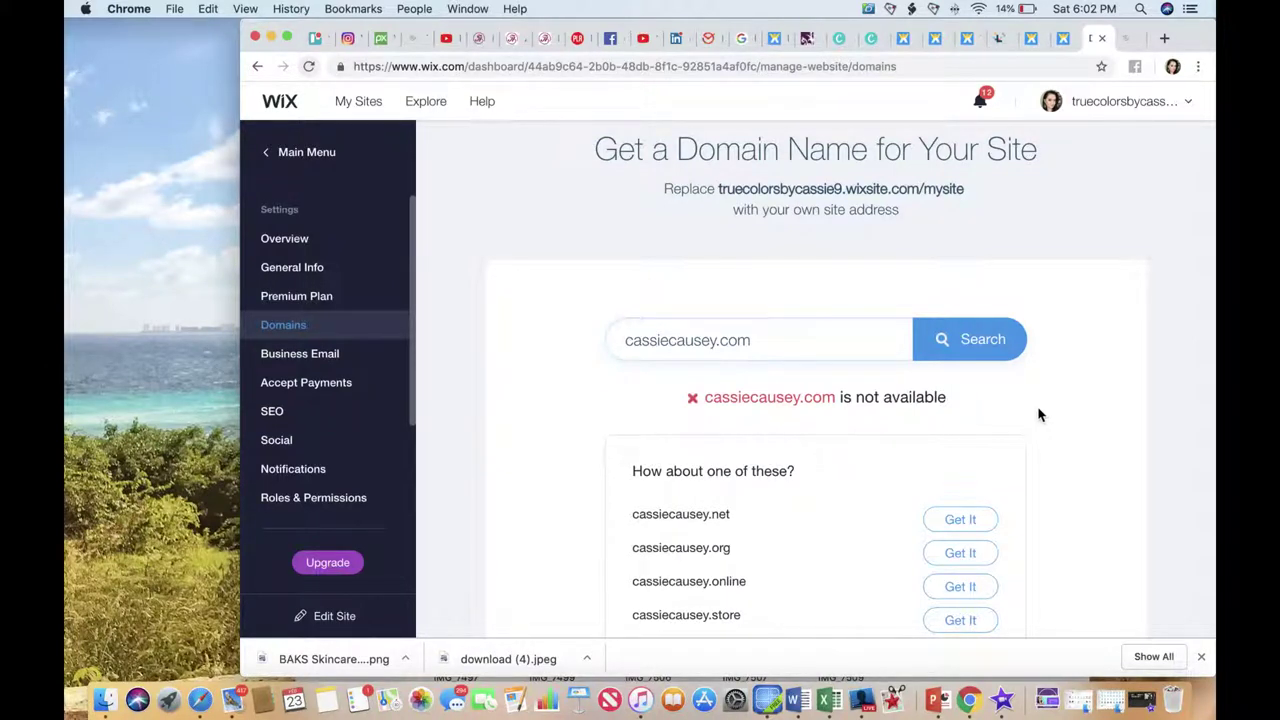
Step: Review the unavailable result and suggested alternatives, then open a new browser tab
scroll(1038, 415, down, 2)
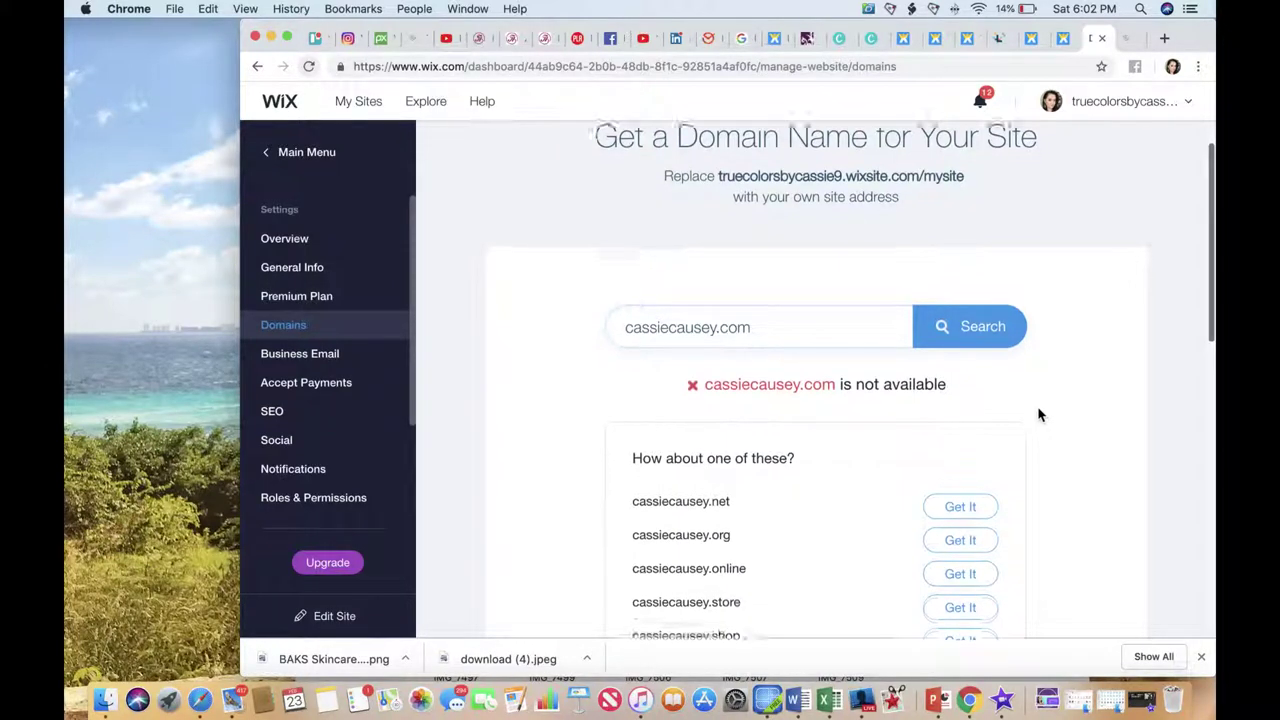
scroll(1036, 417, up, 2)
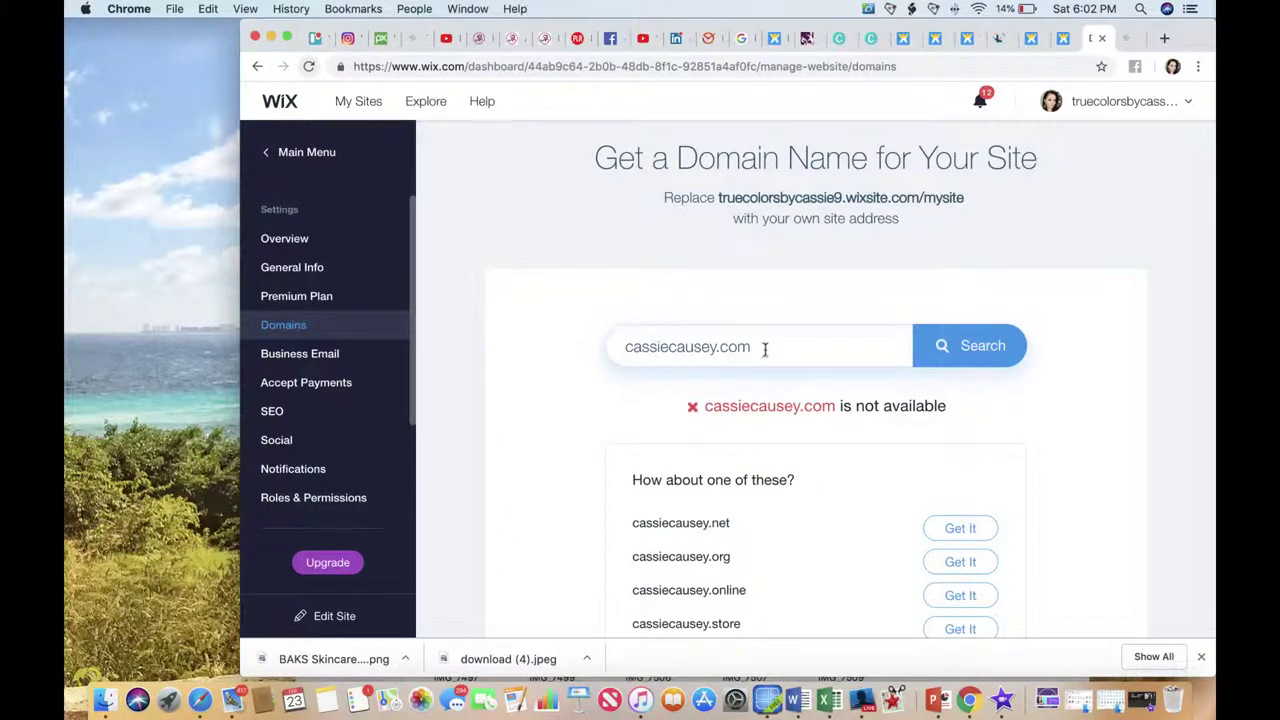
scroll(740, 350, down, 1)
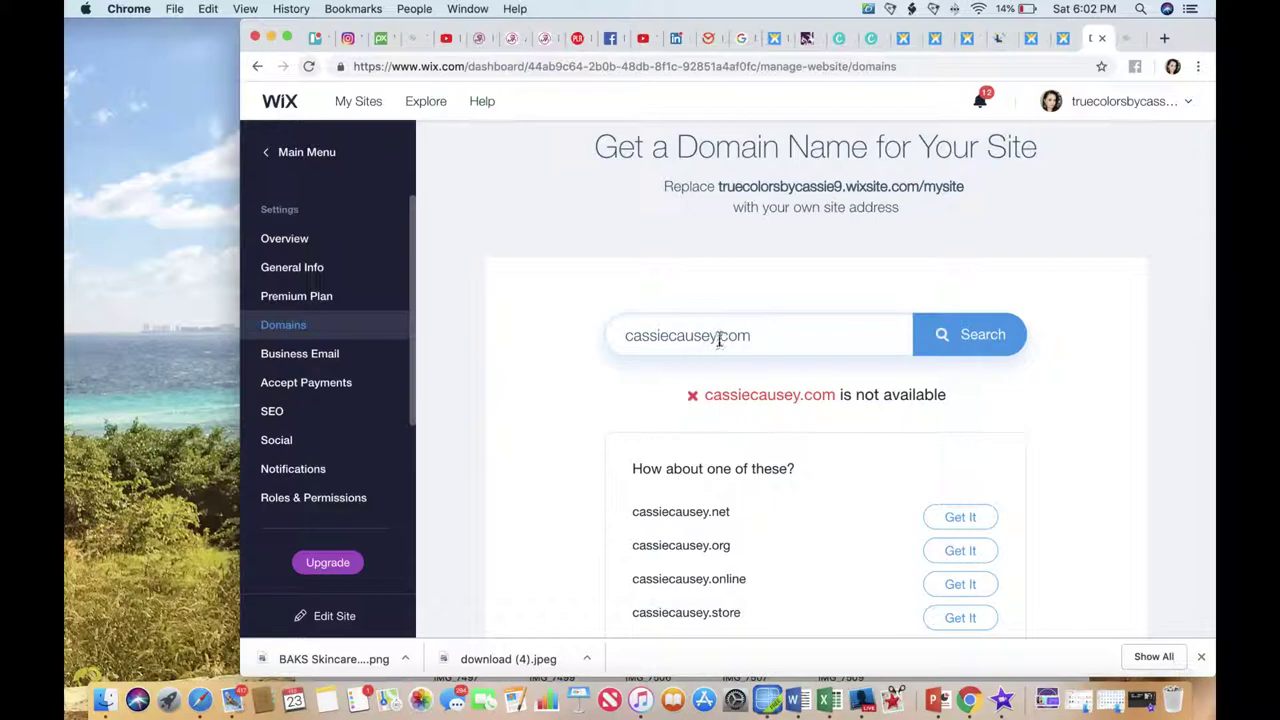
double_click(681, 335)
scroll(742, 357, down, 8)
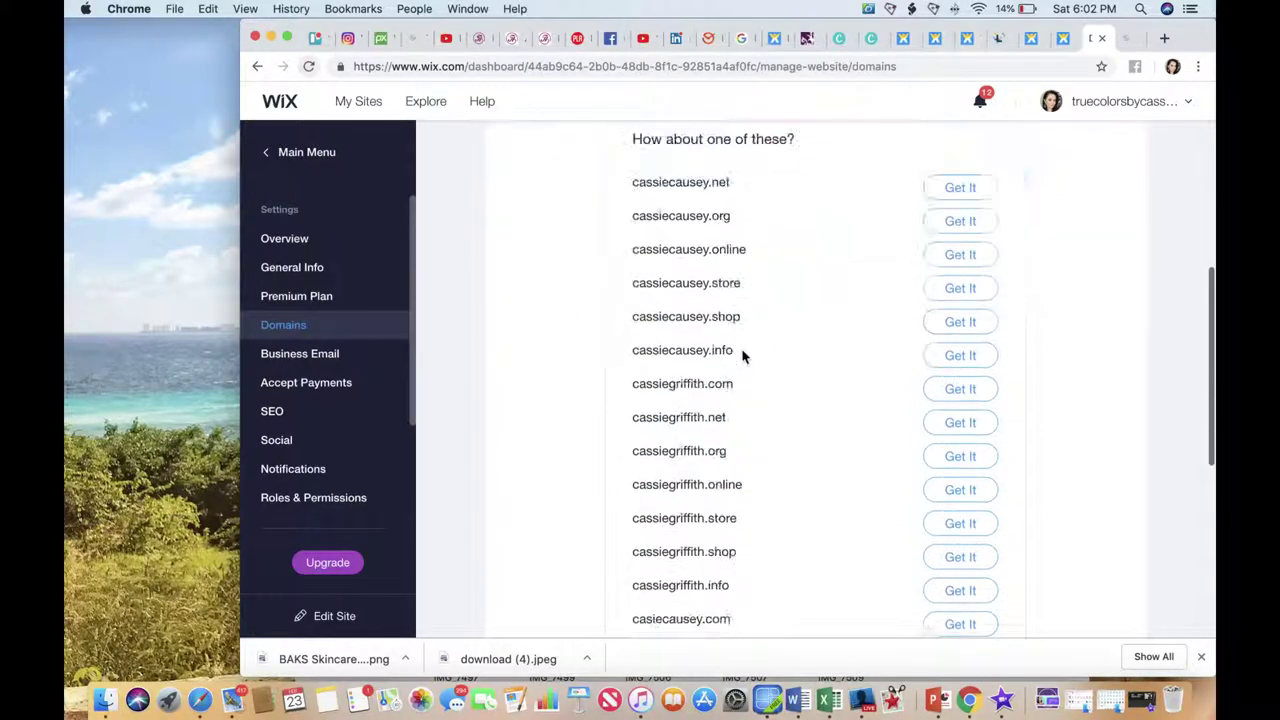
scroll(742, 357, up, 10)
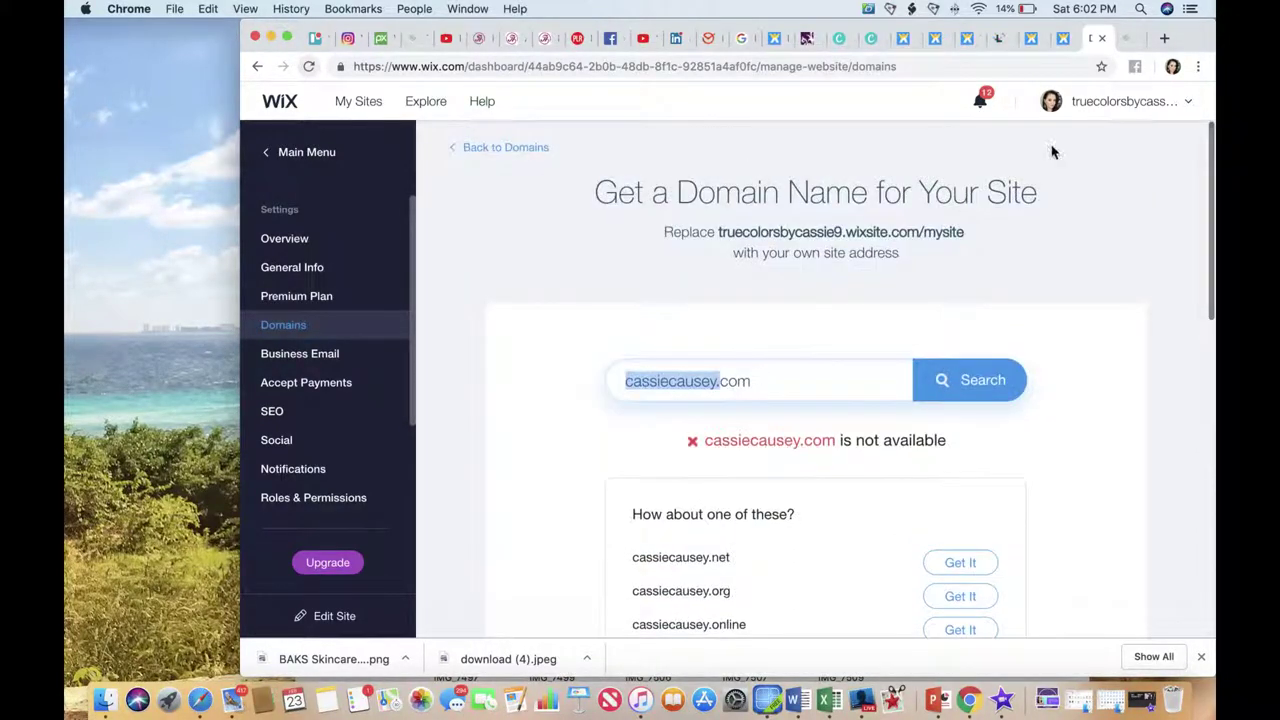
click(1165, 38)
Step: Try loading cassiecausey.com in the new tab, then close the failed page and return to Wix
text(v)
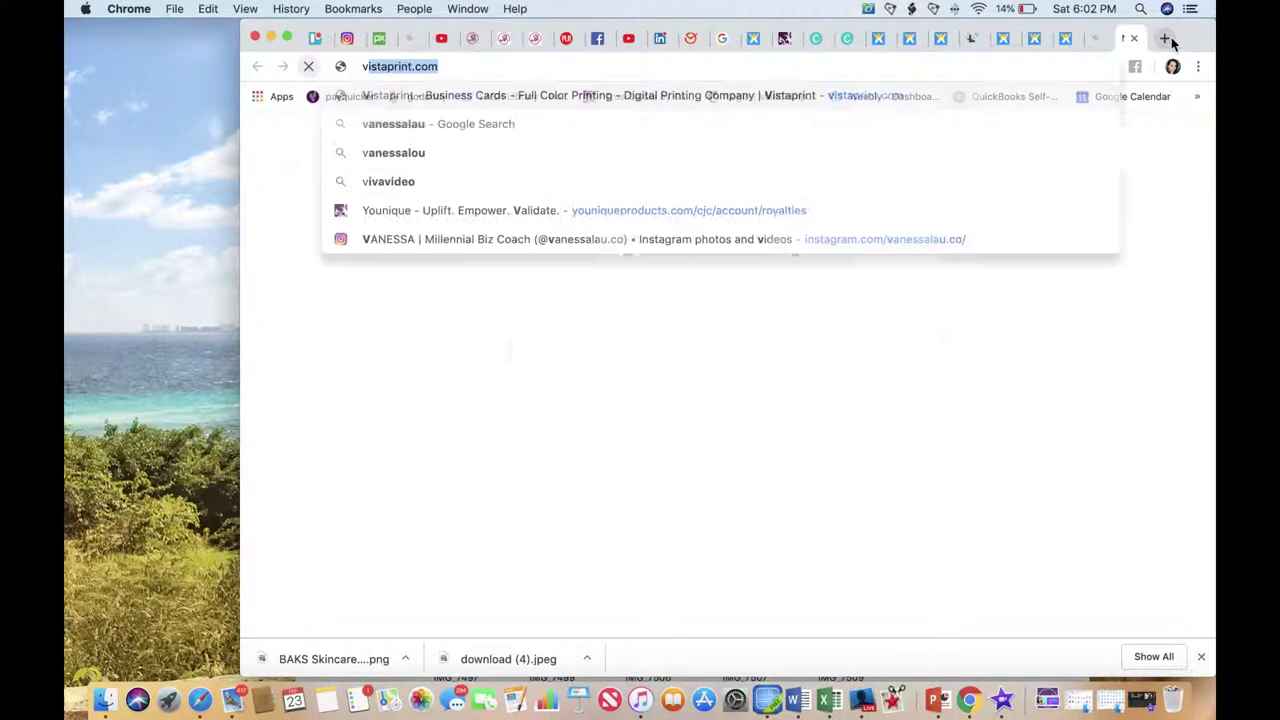
key(BackSpace)
key(BackSpace)
text(mj)
key(BackSpace)
key(BackSpace)
text(cassie.)
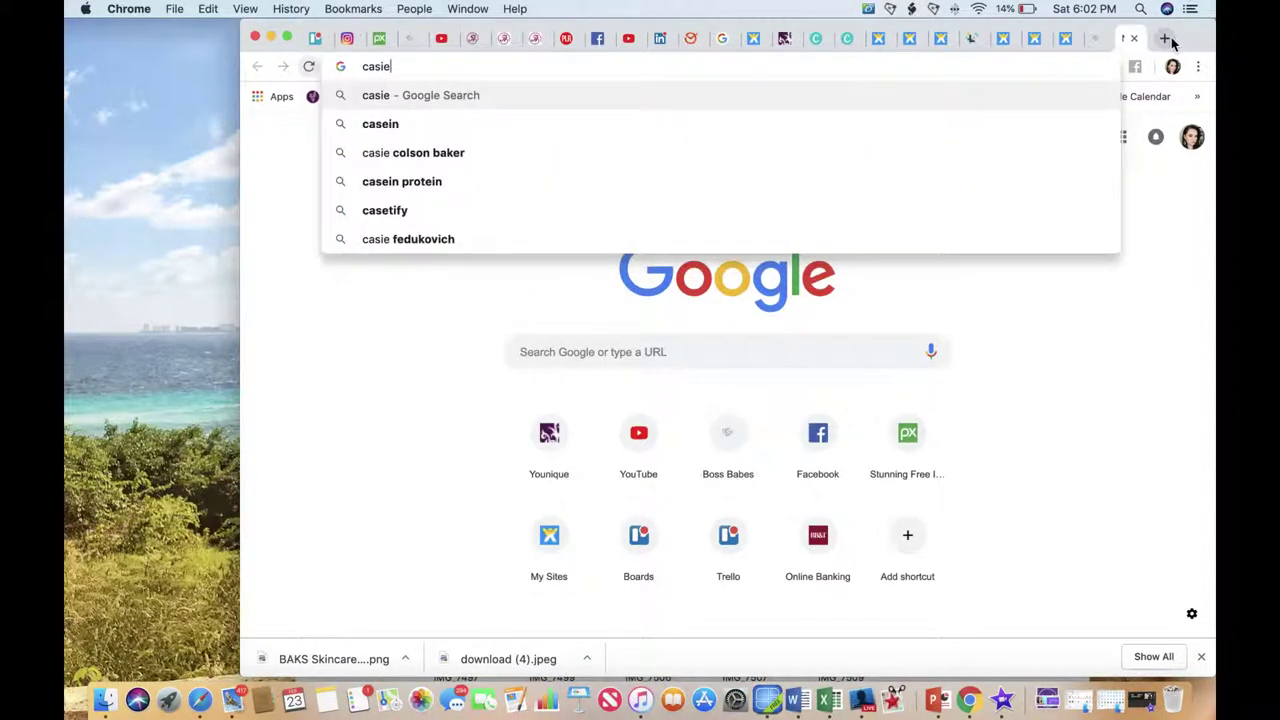
text(cau)
key(BackSpace)
key(BackSpace)
key(BackSpace)
key(BackSpace)
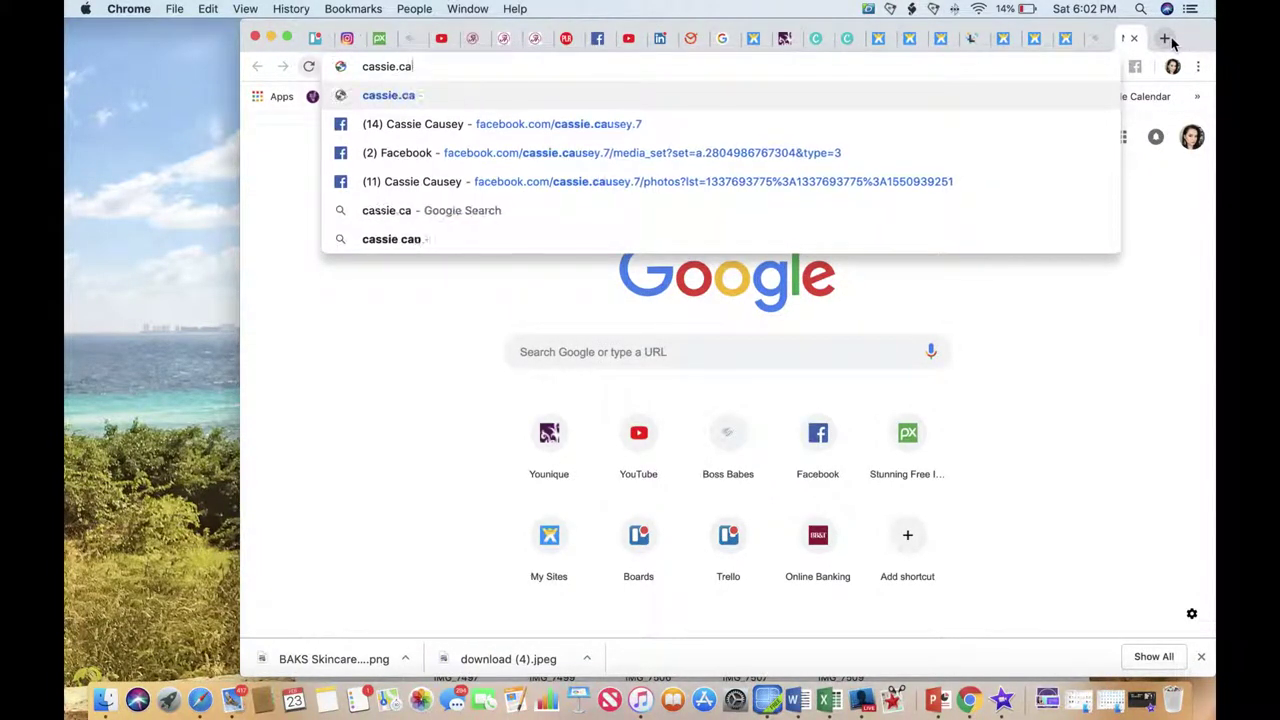
text(causey.com)
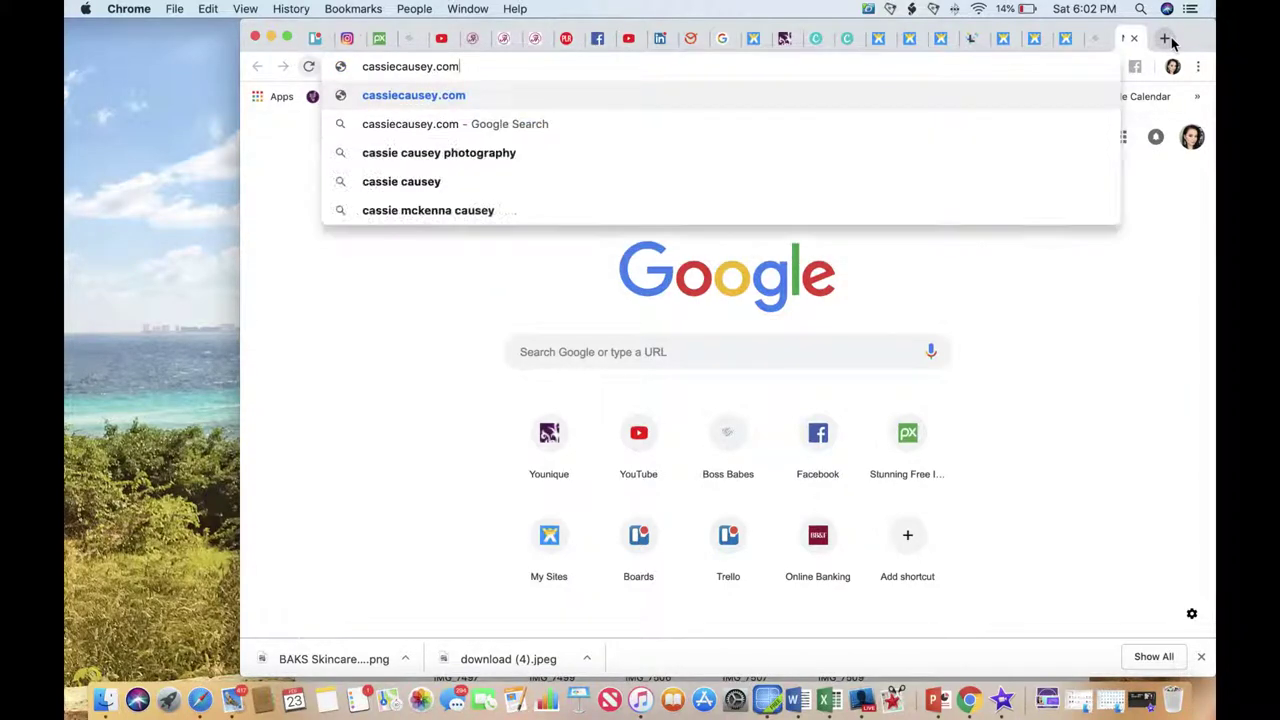
key(Return)
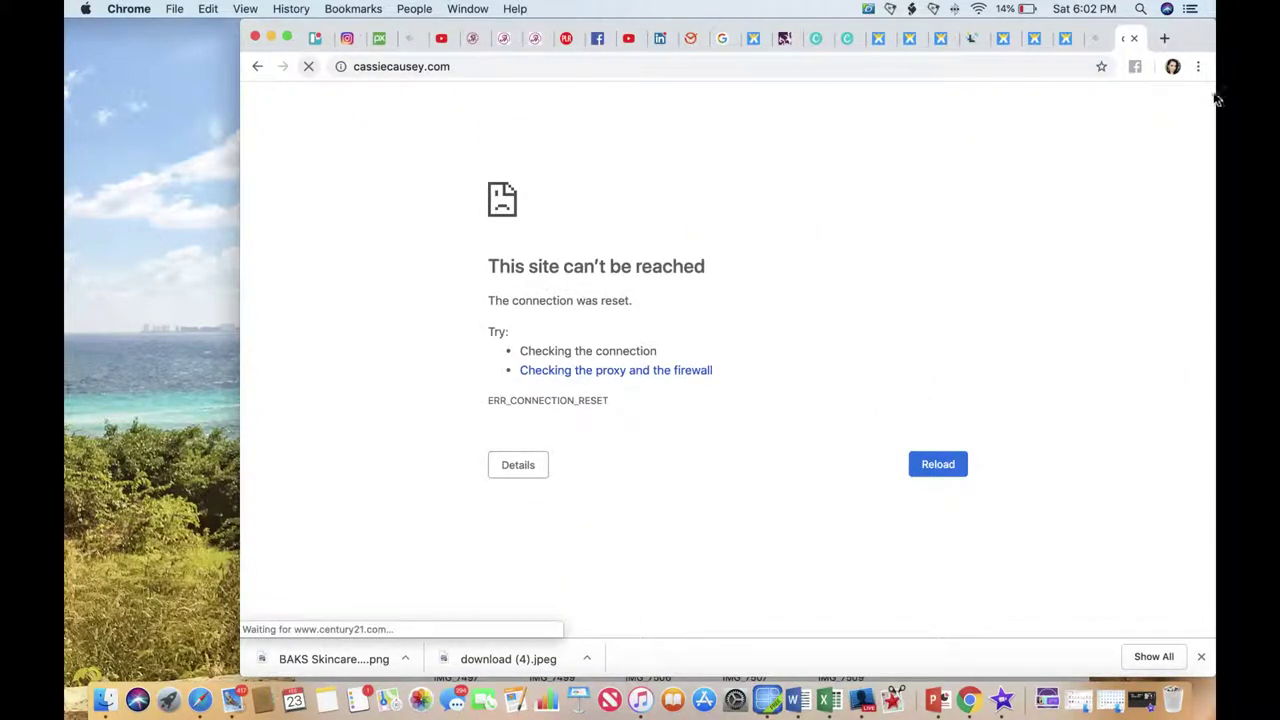
click(1133, 37)
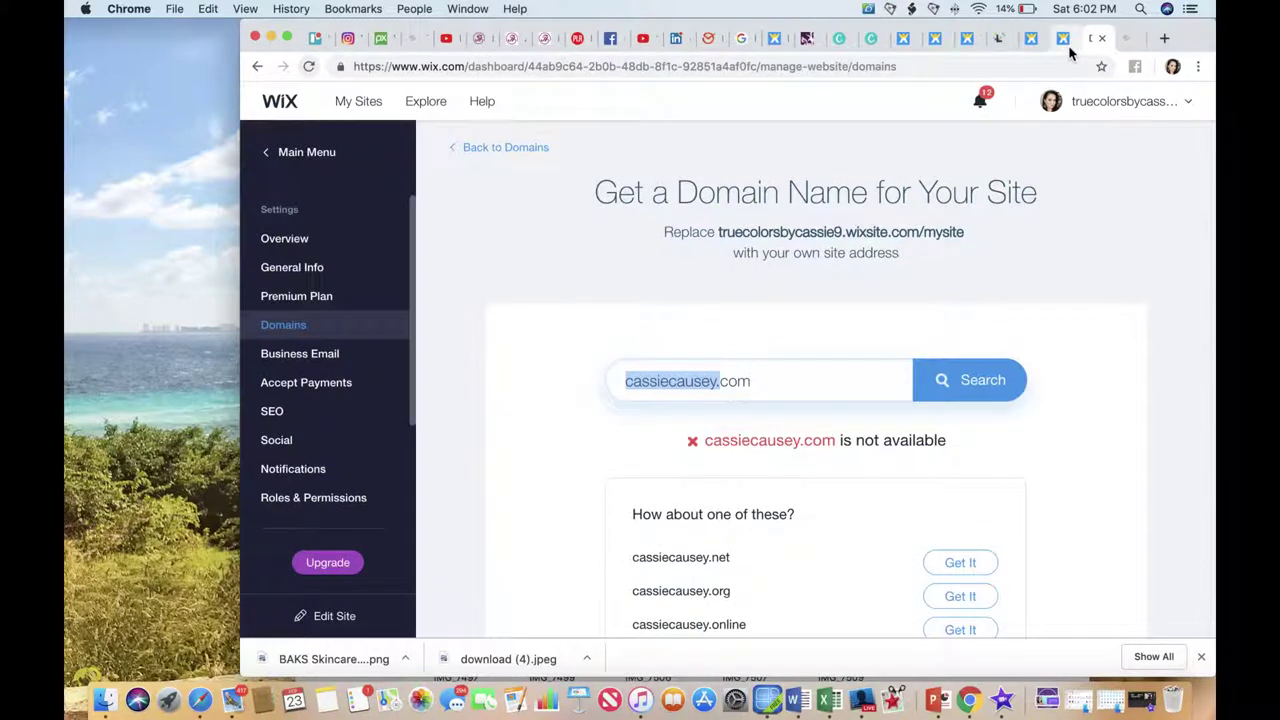
drag(780, 376, 537, 391)
Step: Try claiming cassiecausey.net and dismiss the resulting upgrade offer
click(826, 389)
scroll(962, 519, down, 3)
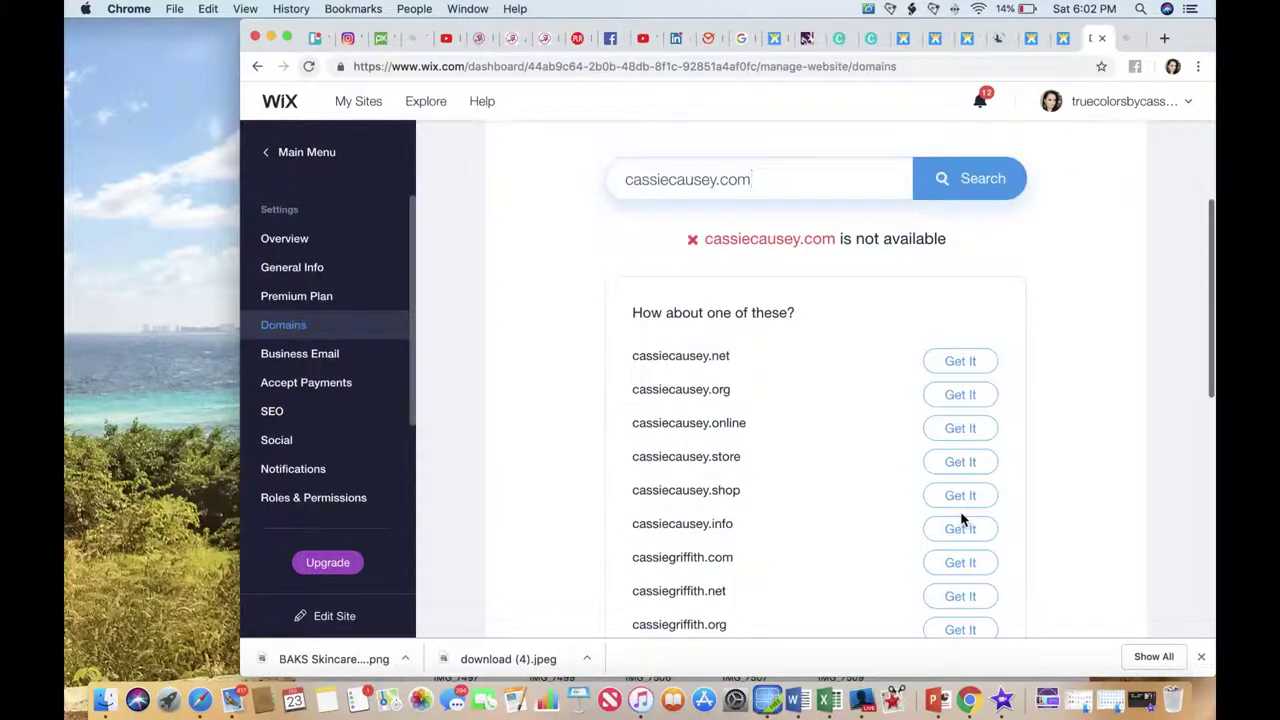
click(962, 361)
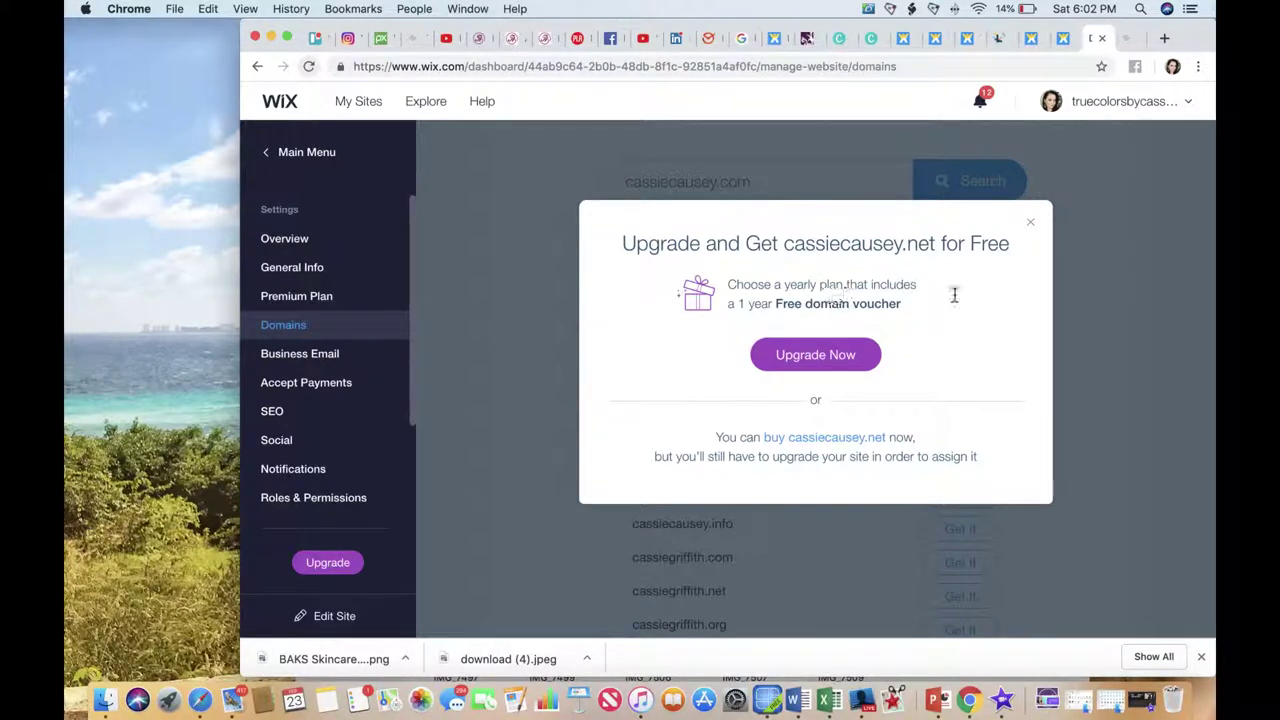
click(1030, 221)
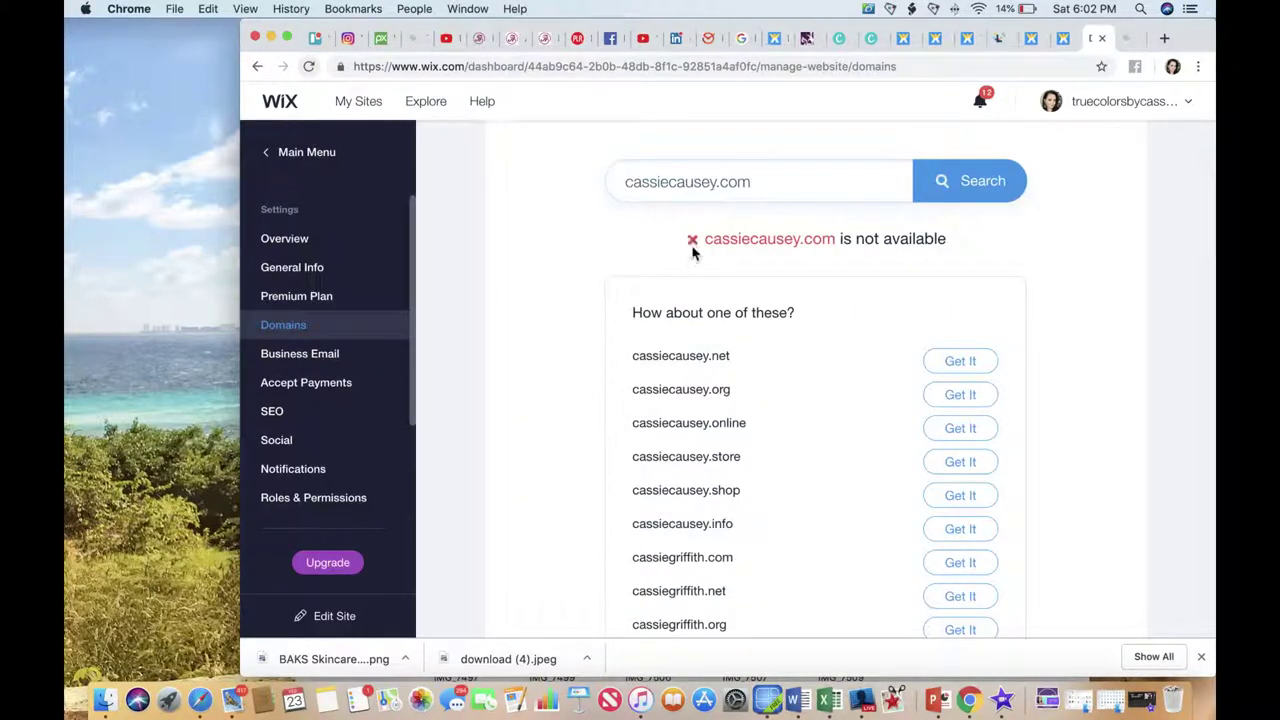
Step: Check the free domain voucher's eligible extensions, then go to the settings Overview
scroll(604, 268, down, 10)
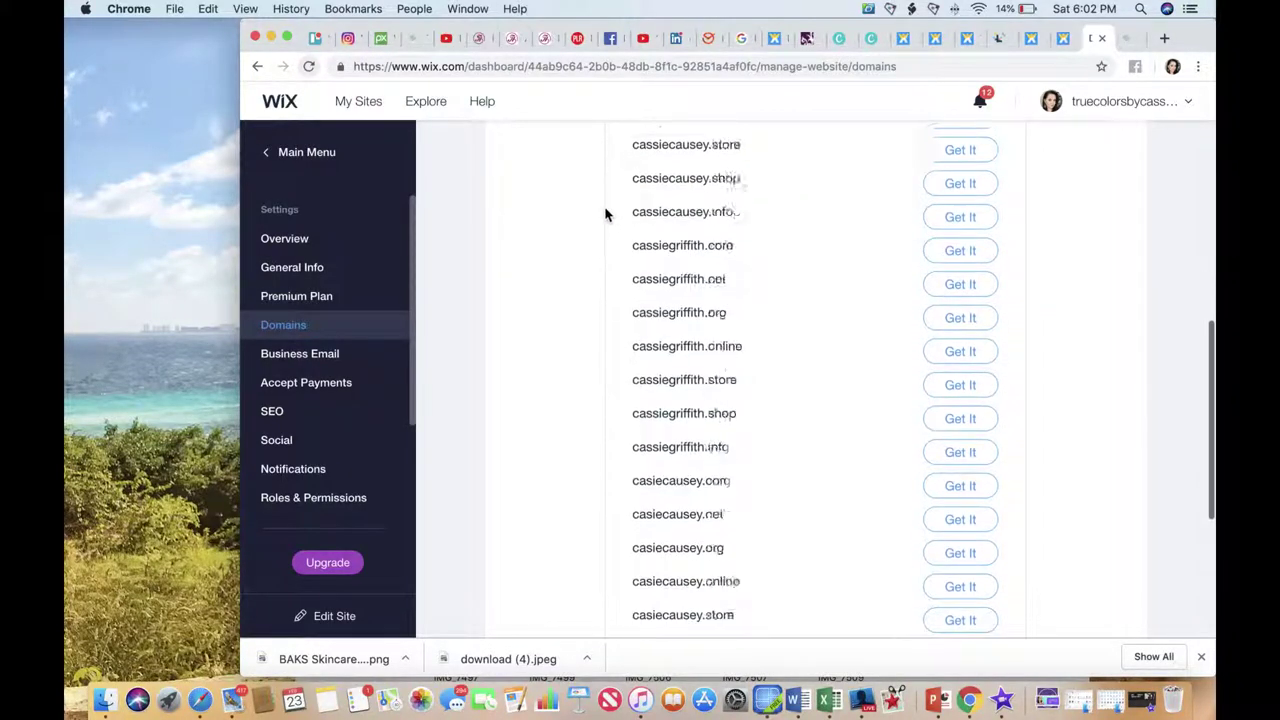
scroll(606, 214, up, 10)
scroll(608, 206, down, 10)
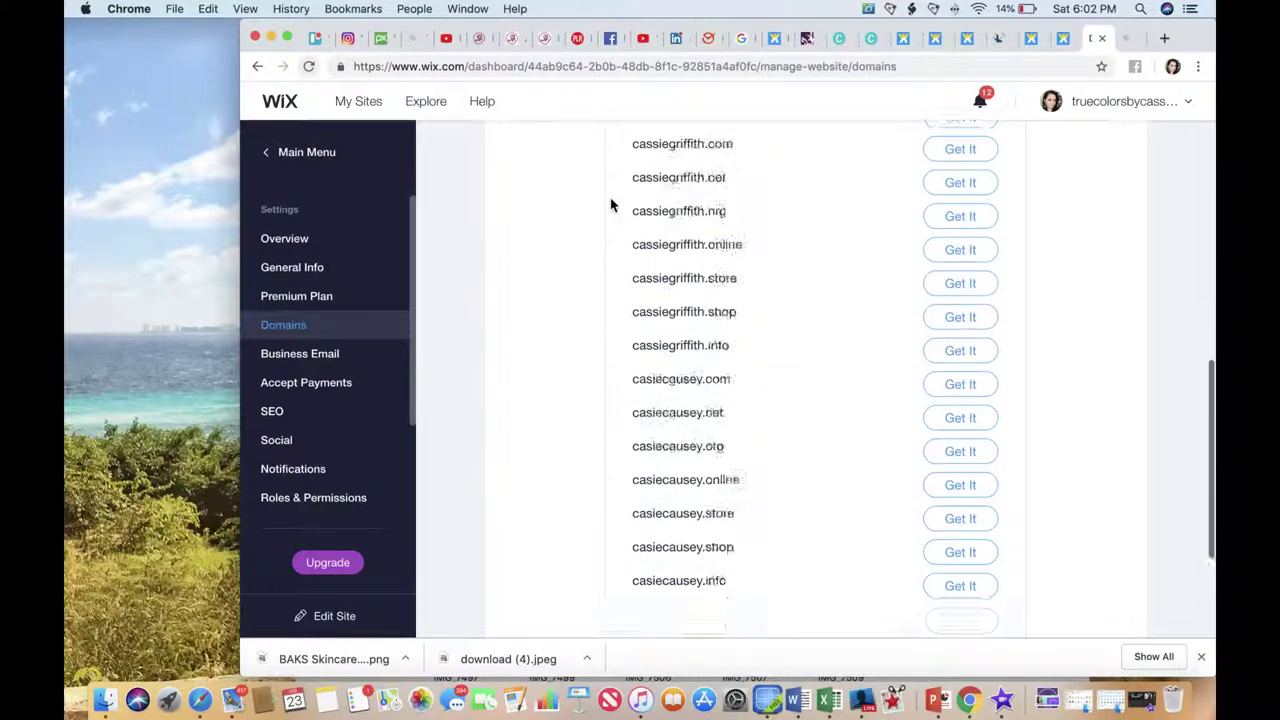
mouse_move(750, 531)
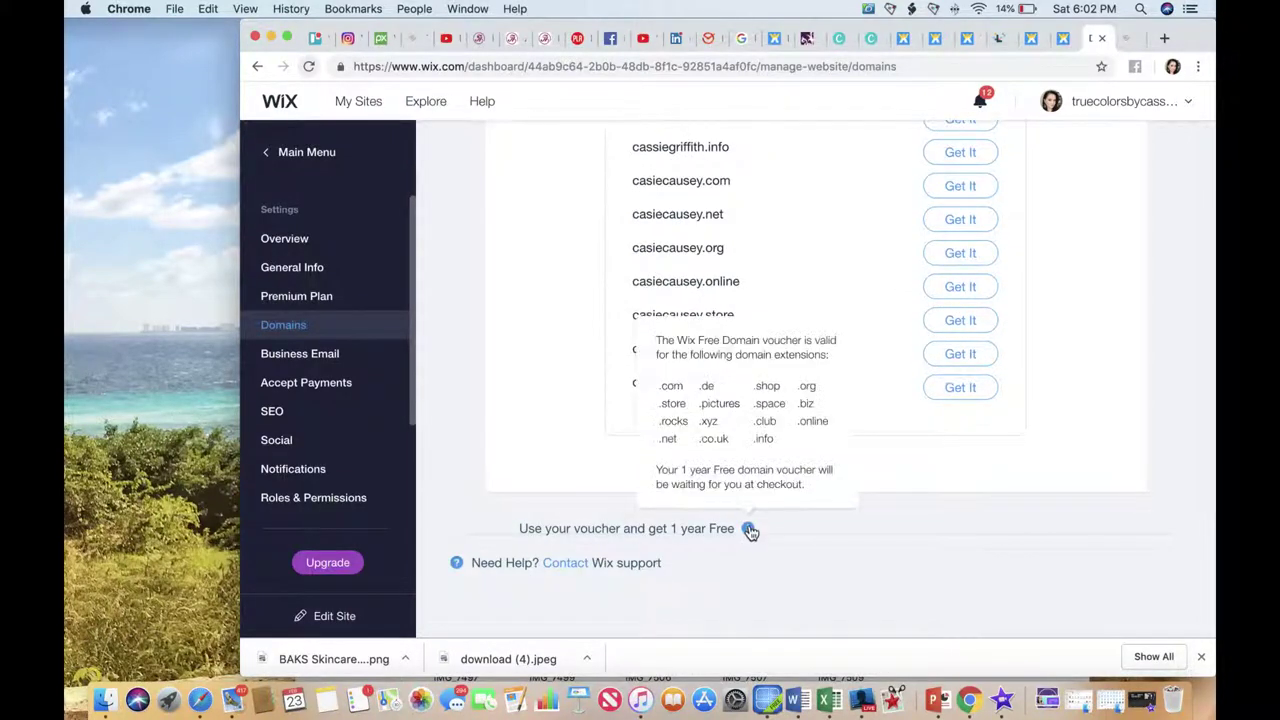
scroll(572, 392, up, 4)
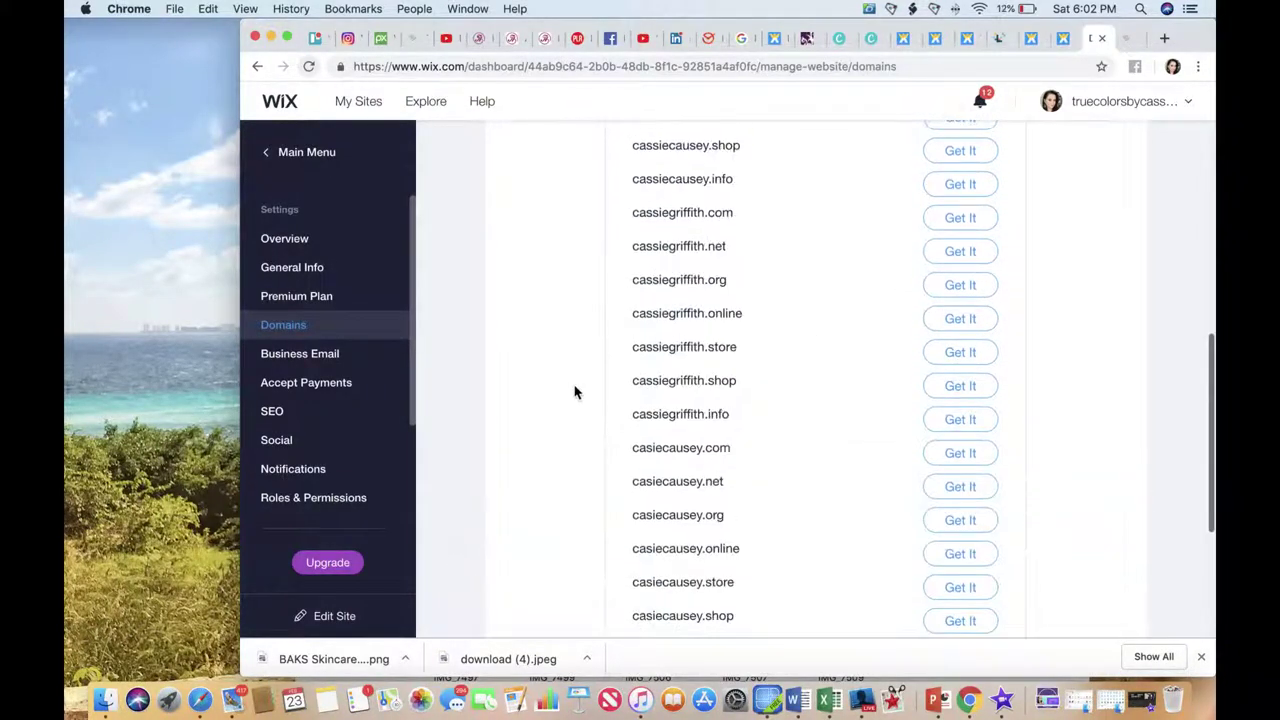
scroll(574, 392, up, 2)
click(314, 240)
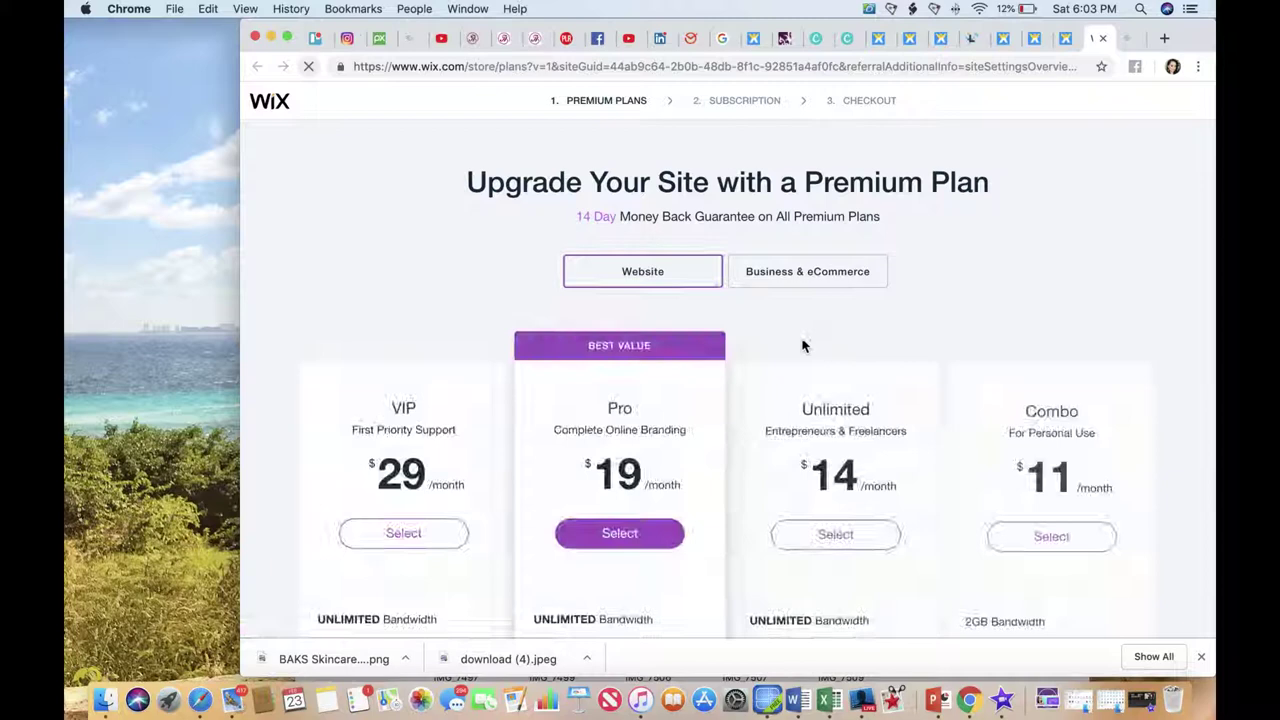
scroll(793, 347, down, 10)
scroll(794, 346, up, 3)
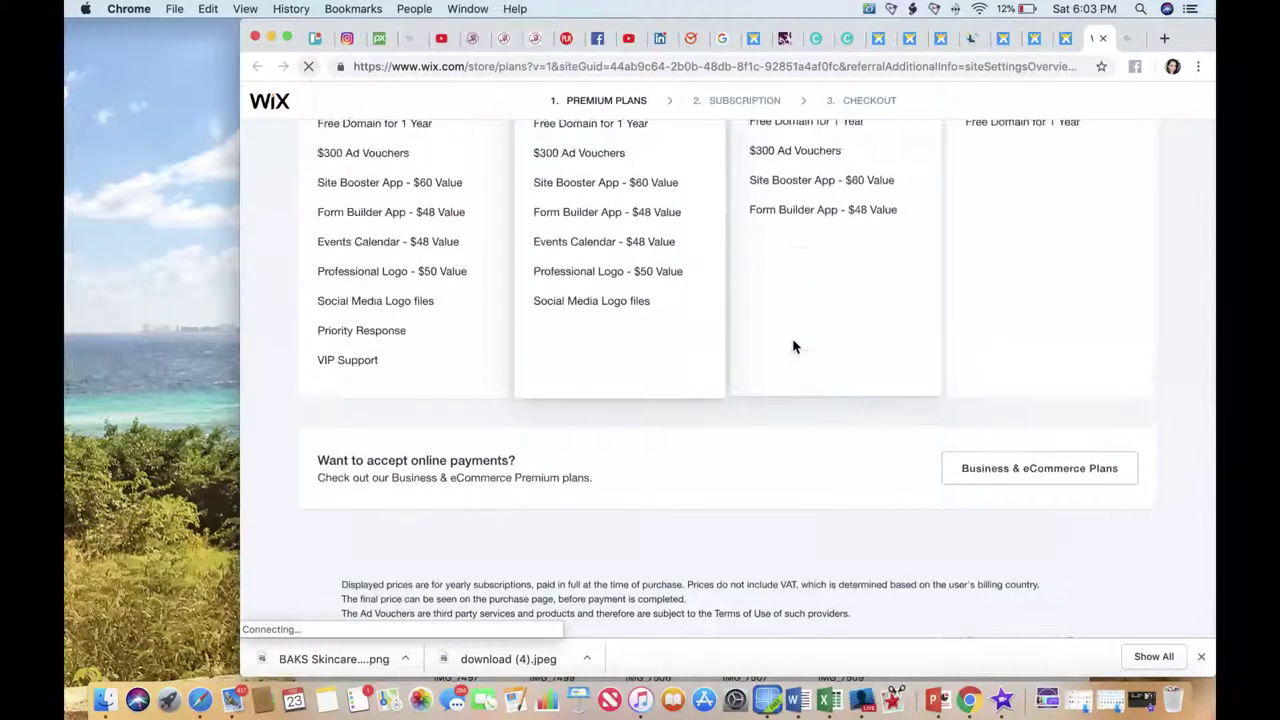
drag(966, 261, 1077, 259)
scroll(1077, 259, up, 3)
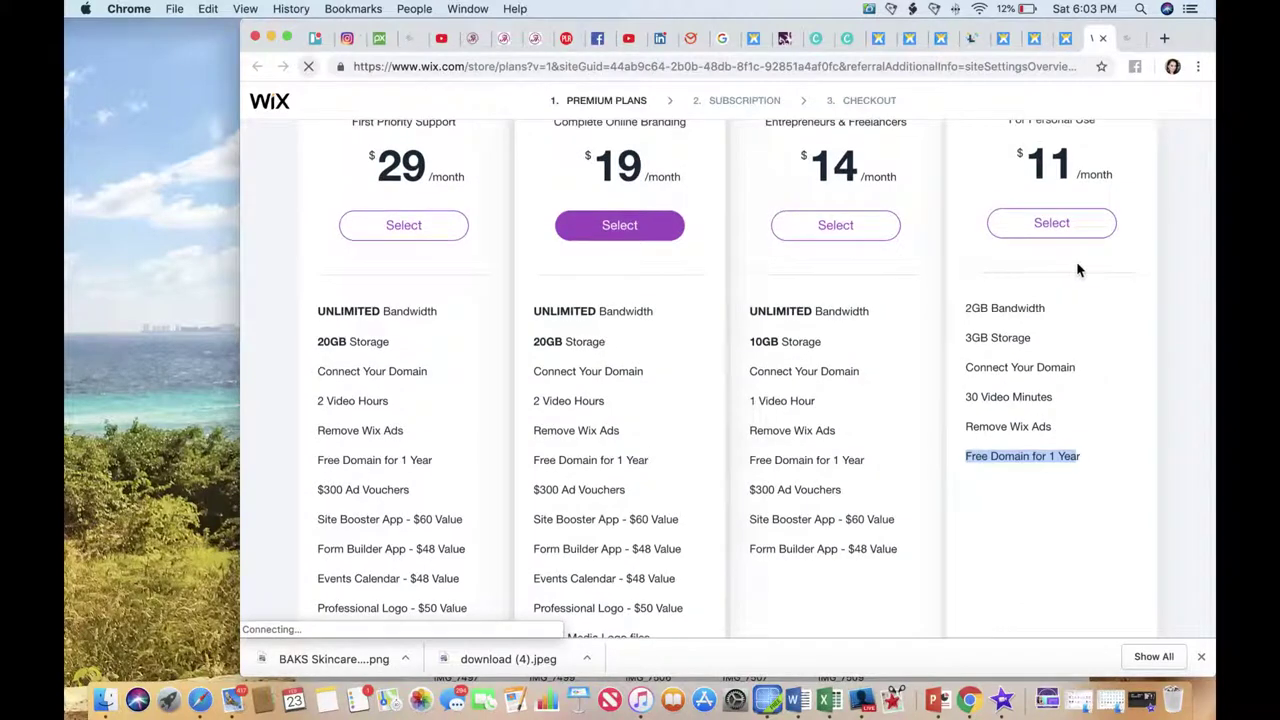
scroll(1080, 403, up, 5)
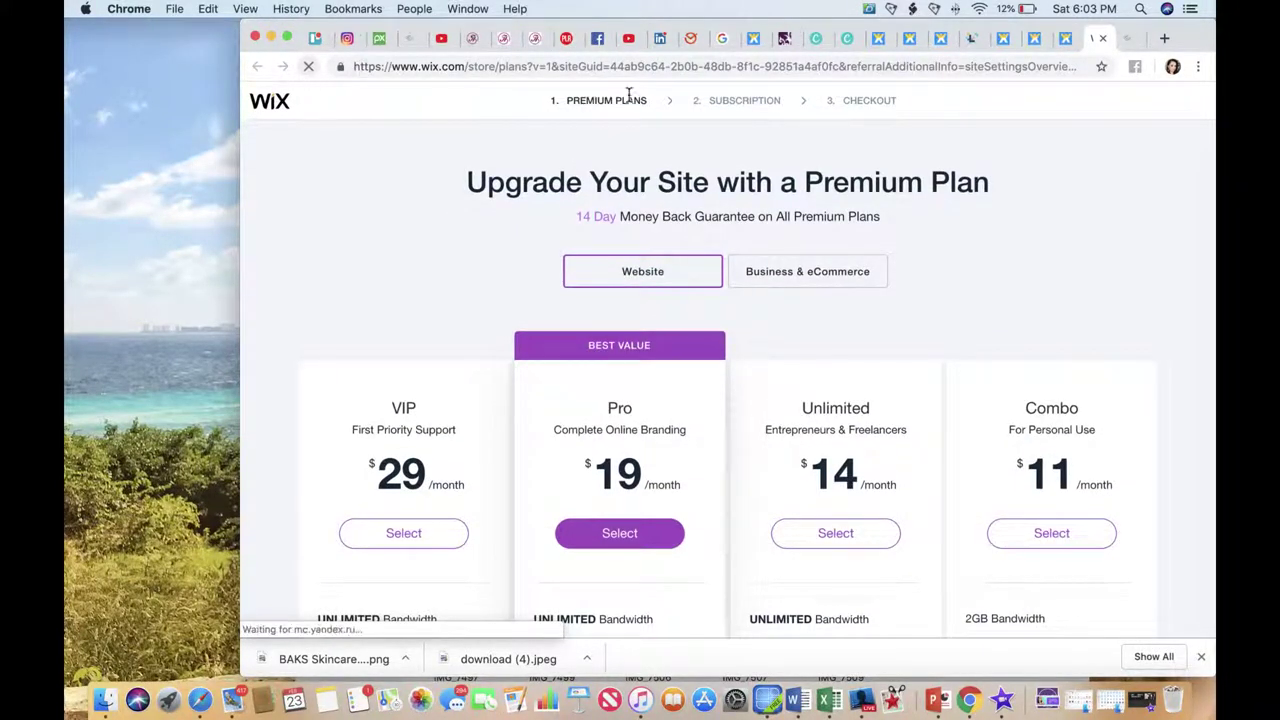
click(1102, 38)
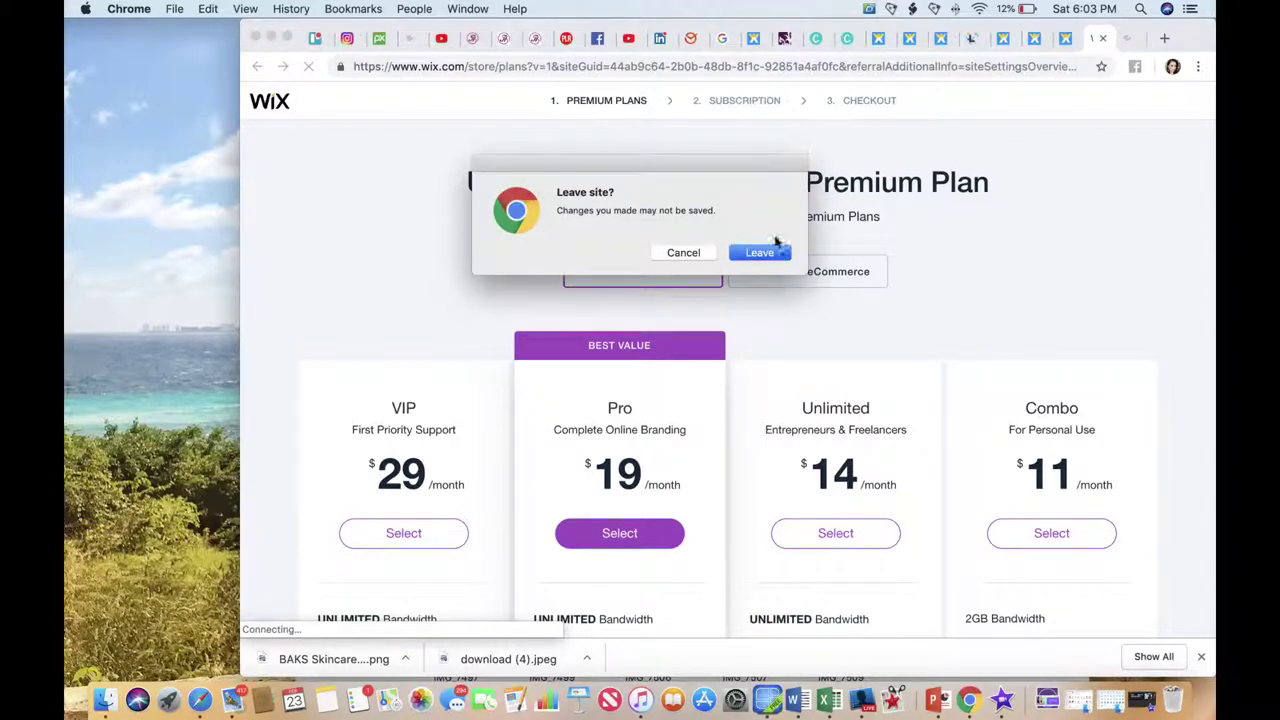
click(757, 252)
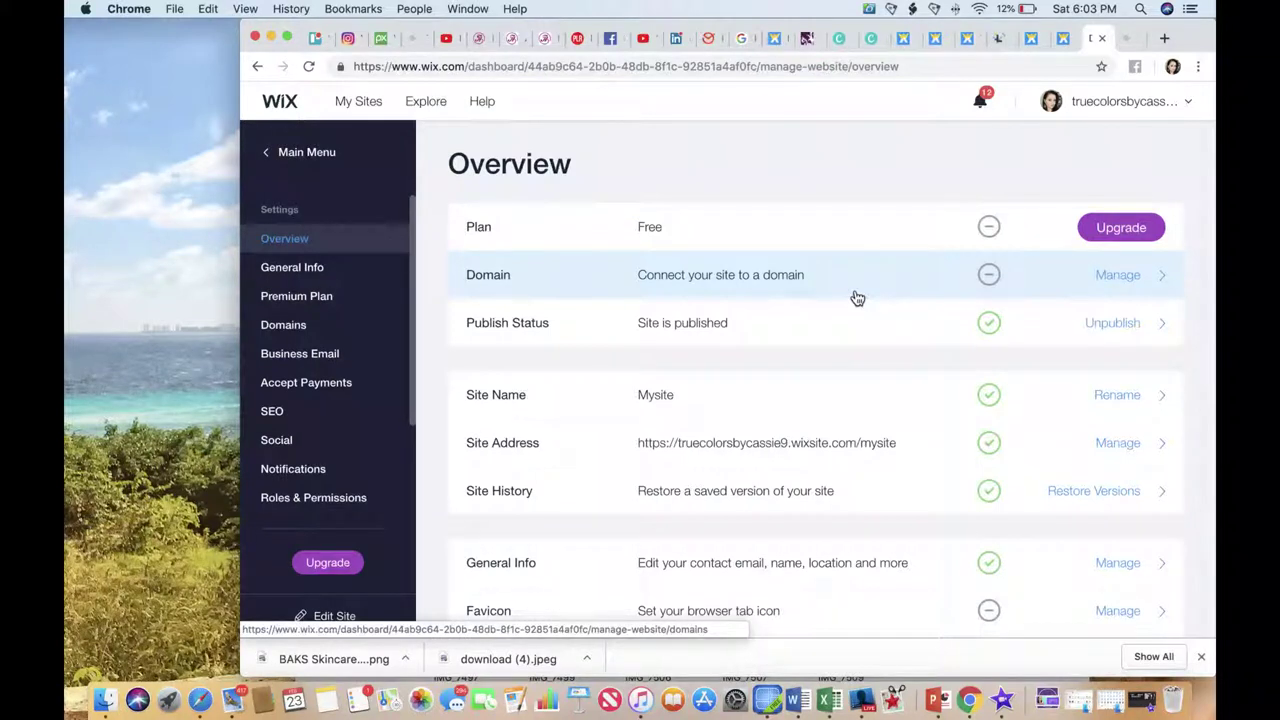
scroll(856, 296, down, 3)
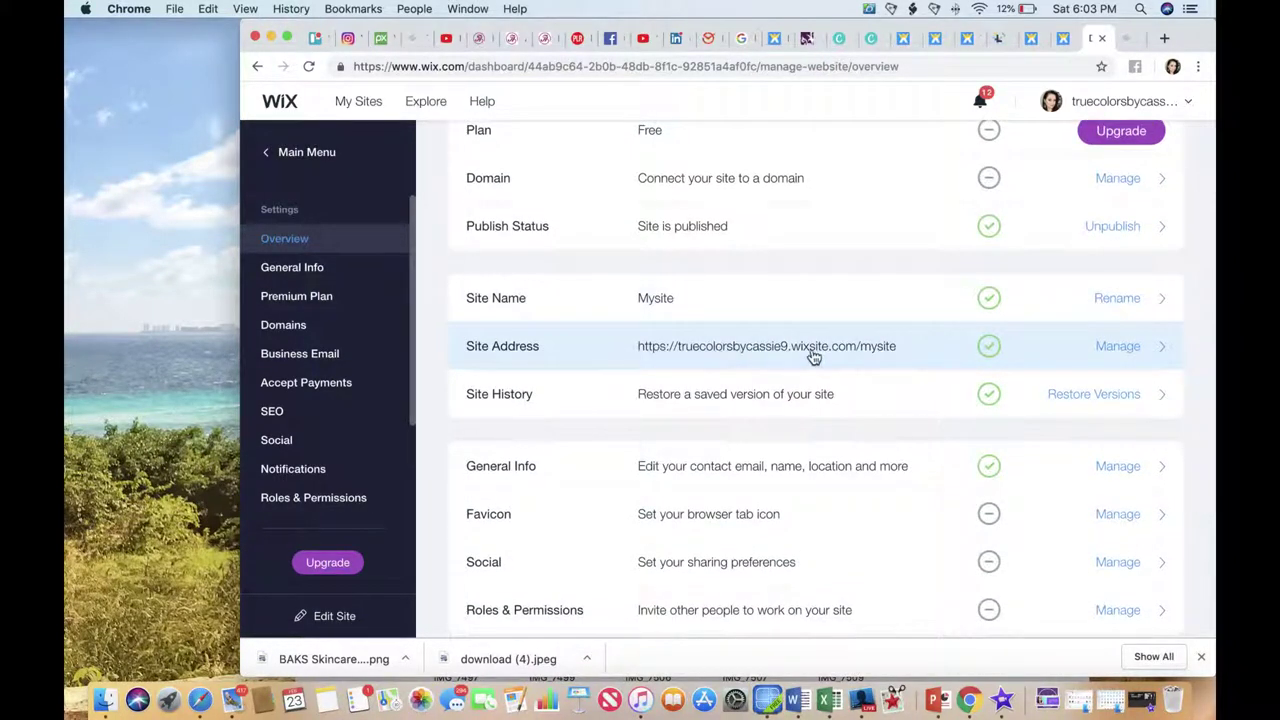
click(1118, 346)
click(822, 428)
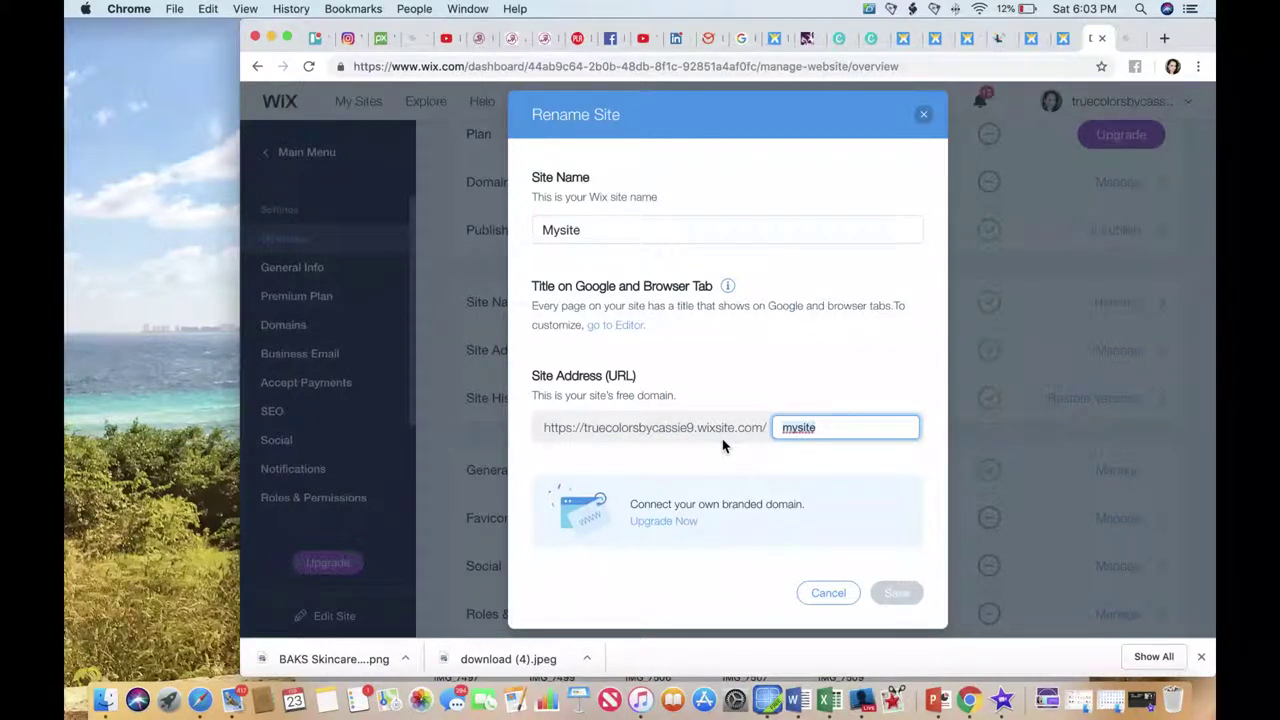
click(925, 119)
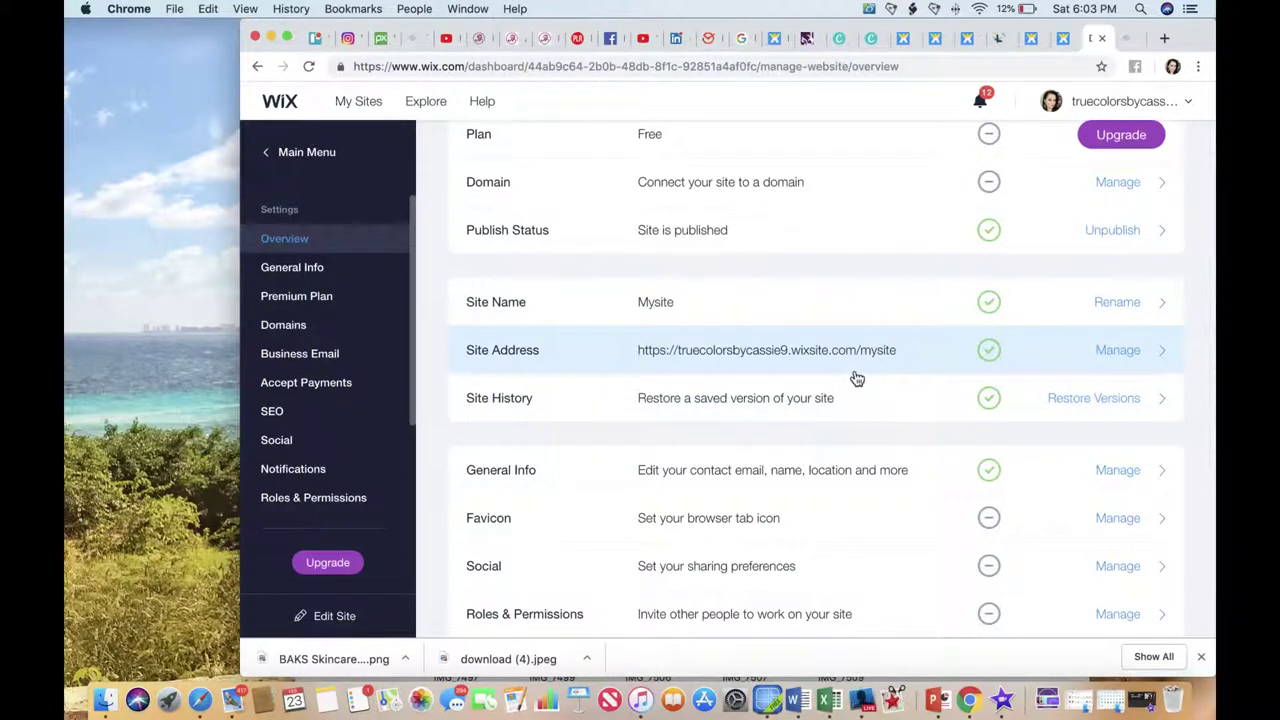
scroll(856, 378, down, 3)
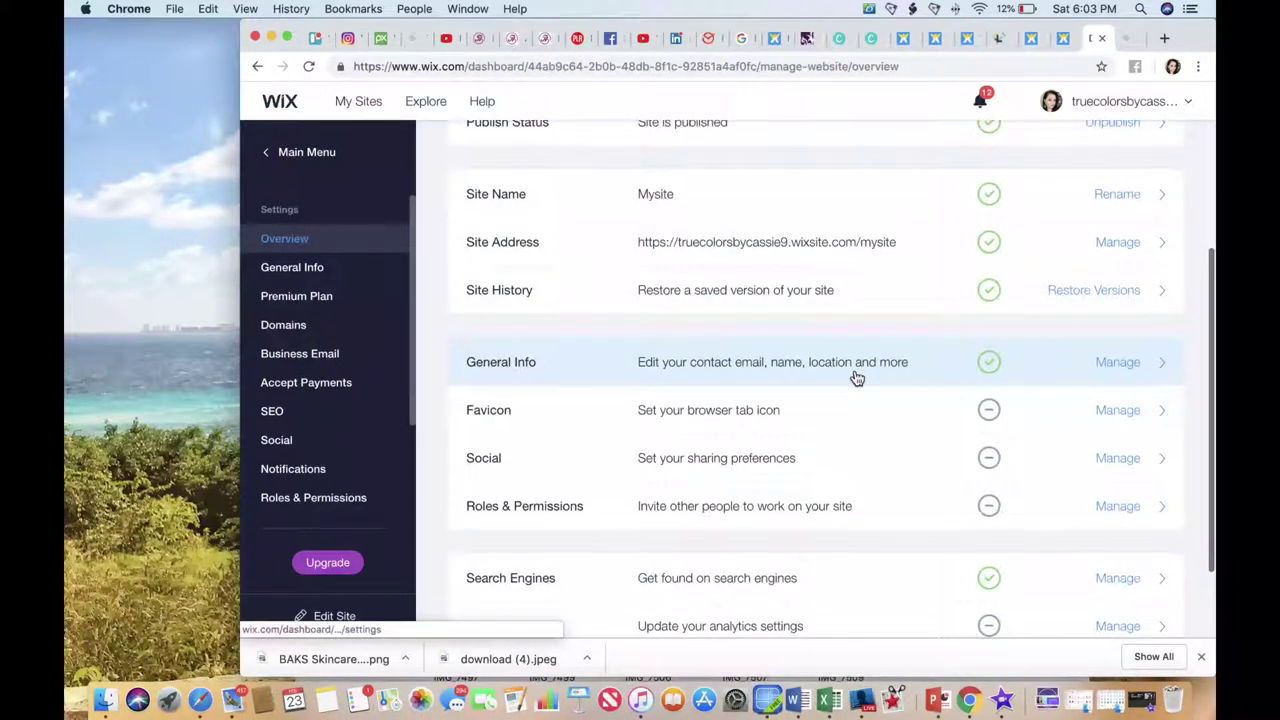
Step: Set IMG_7510.JPG from Site Files as the social share image
scroll(856, 370, down, 2)
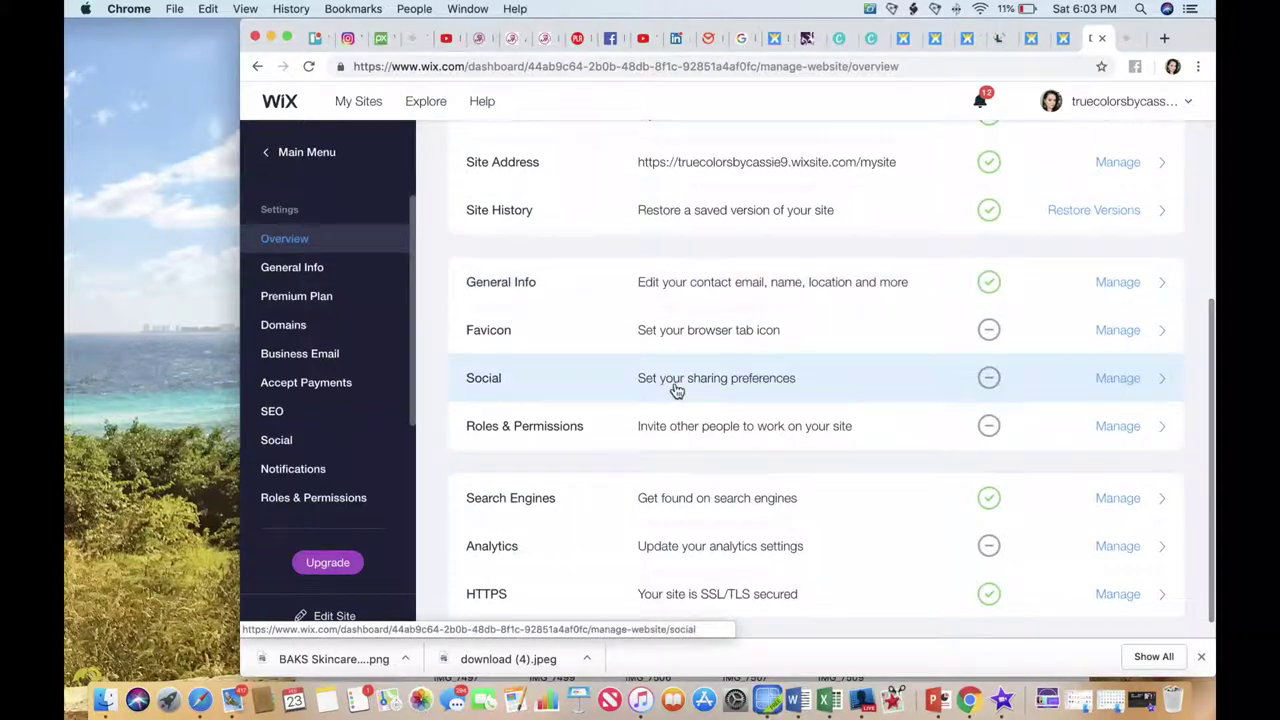
click(1113, 383)
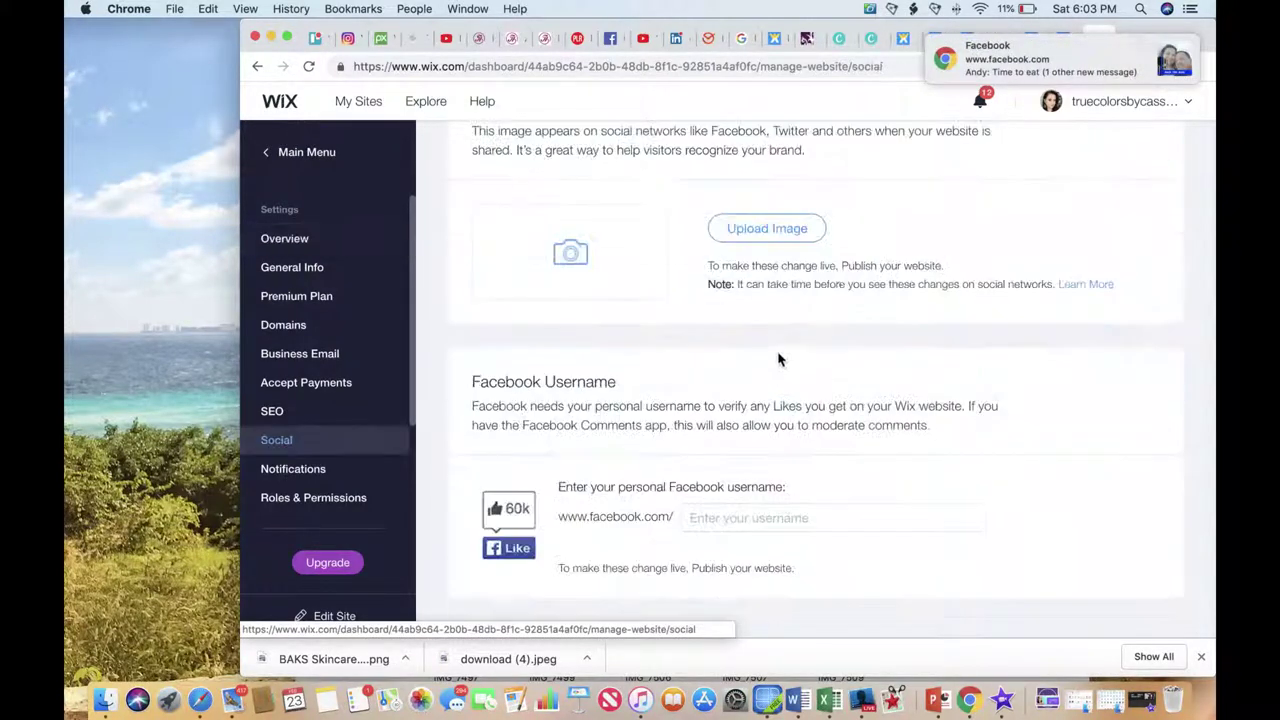
scroll(777, 378, up, 3)
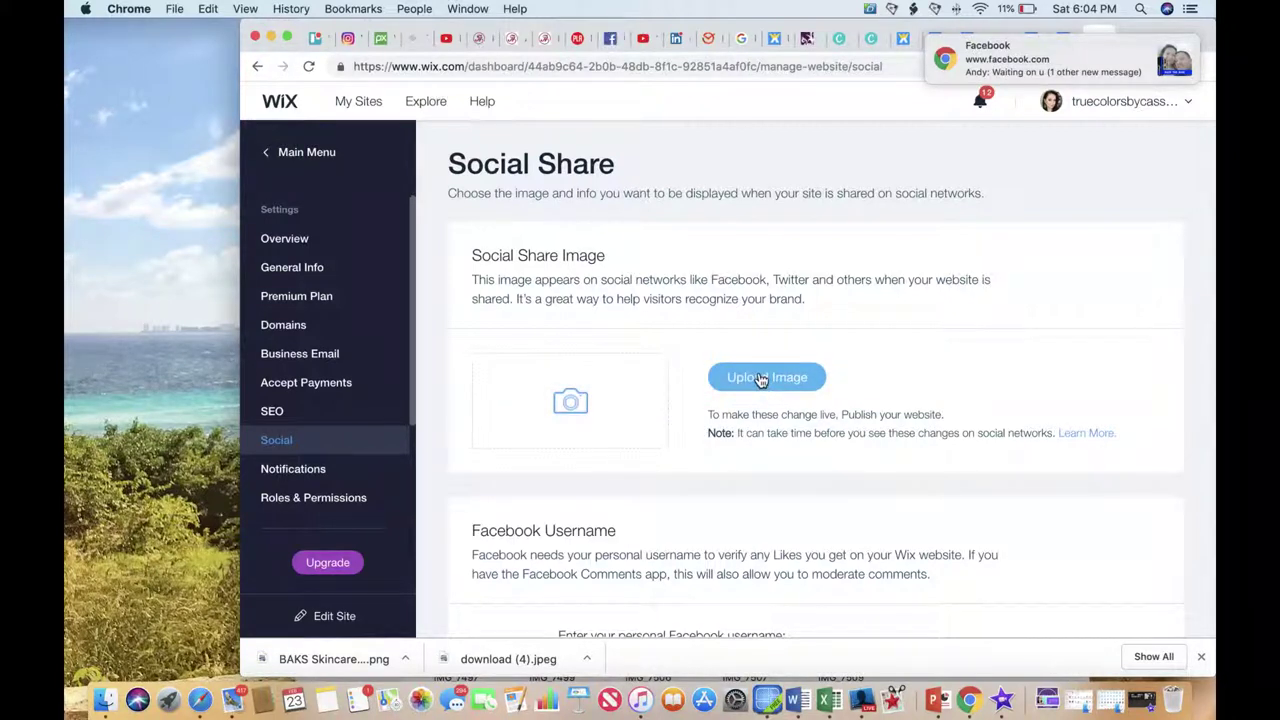
click(762, 379)
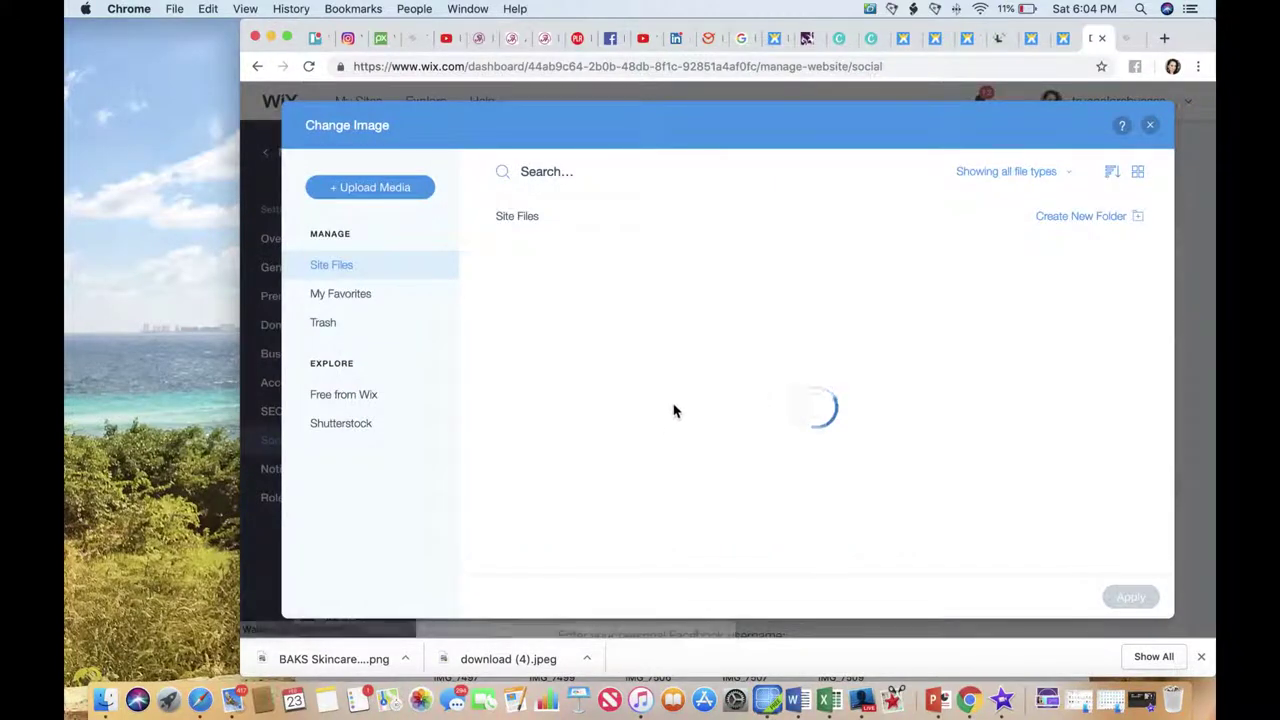
click(676, 350)
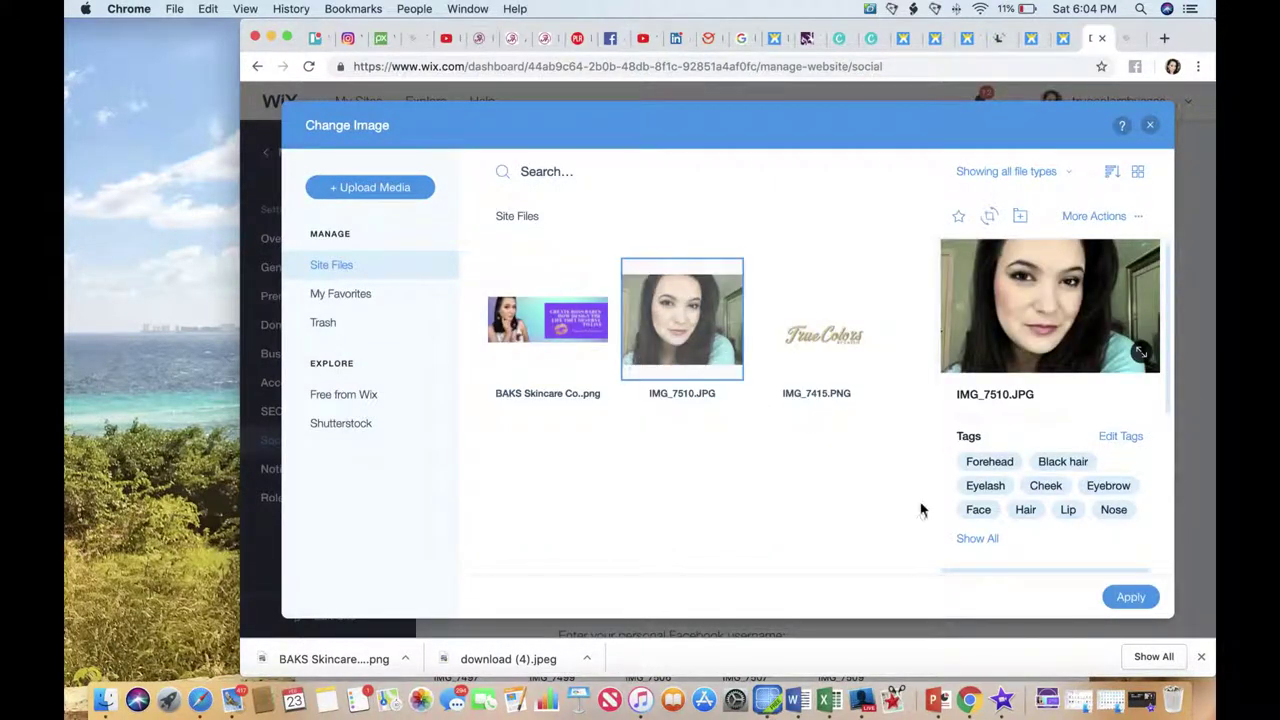
click(1130, 597)
Step: Start entering the Facebook username on the Social settings page
scroll(791, 362, down, 3)
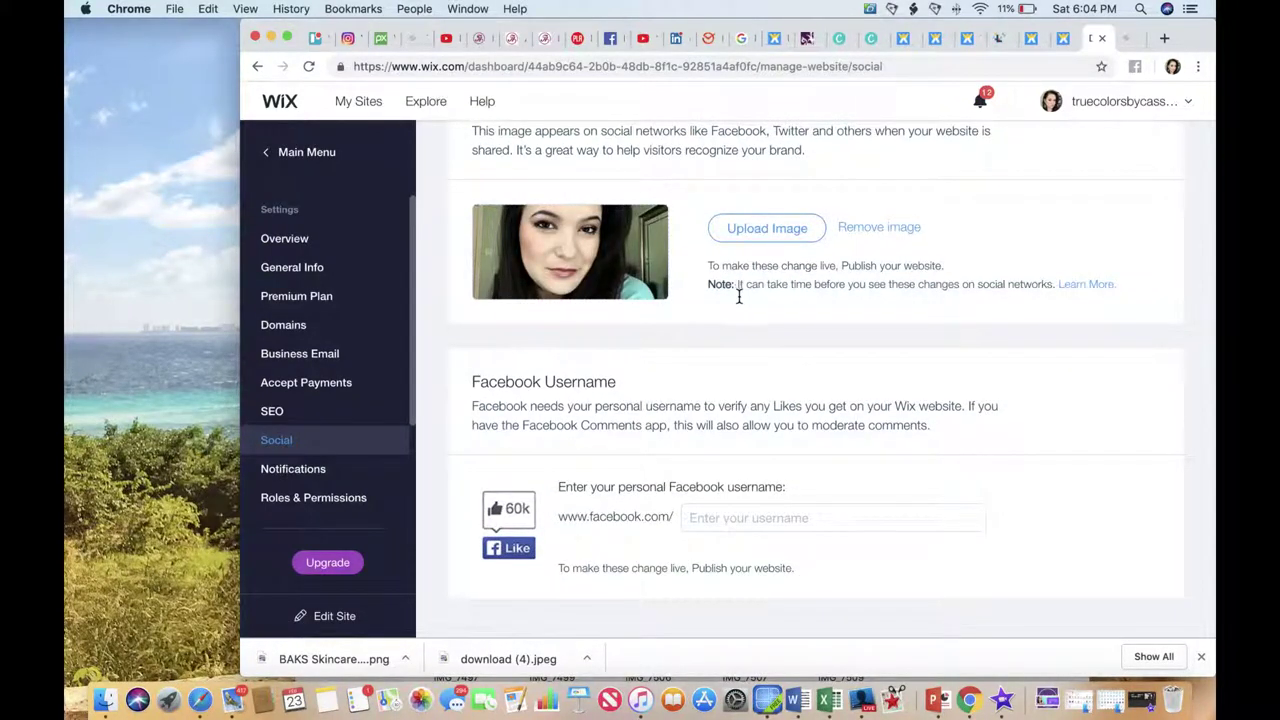
click(751, 526)
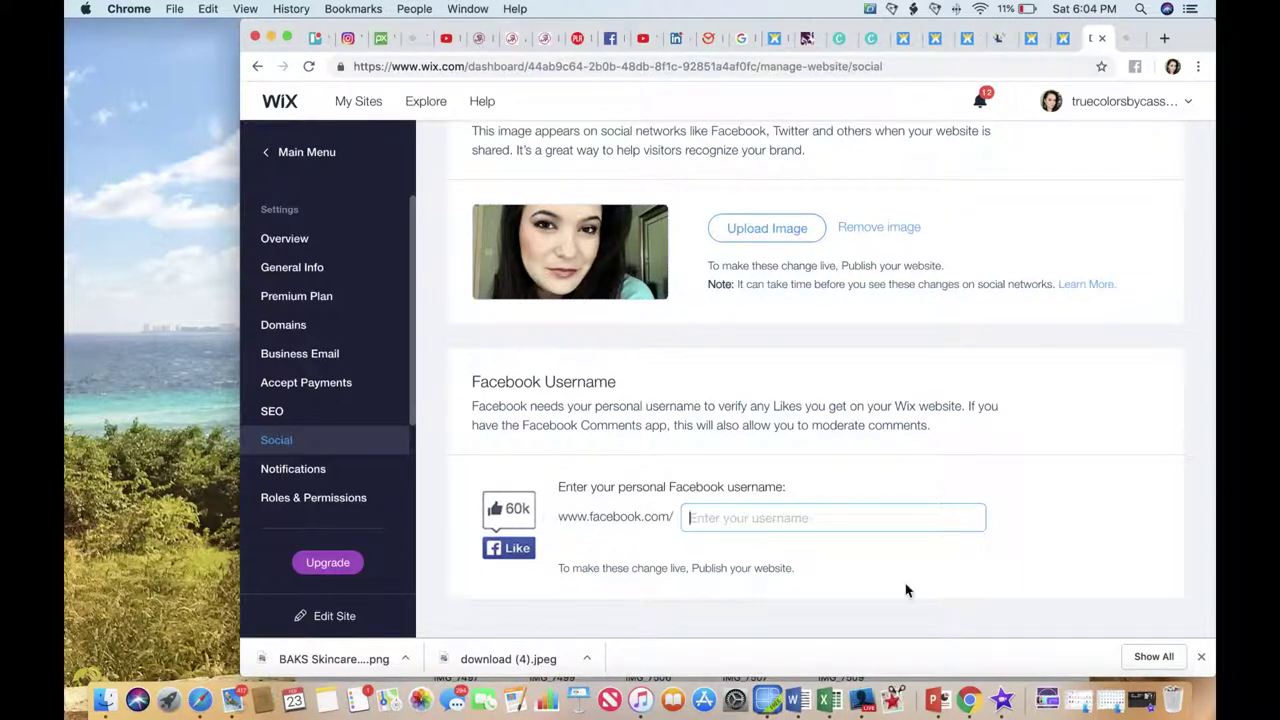
scroll(1043, 572, up, 3)
scroll(1043, 578, down, 3)
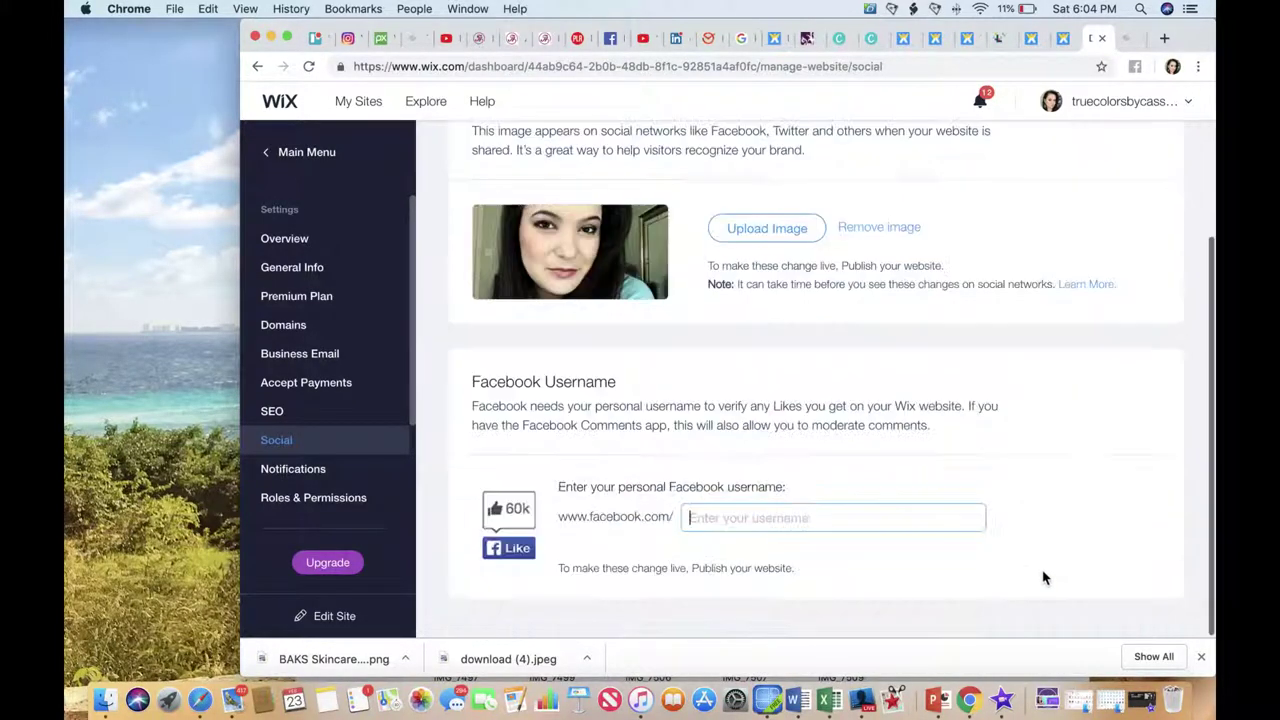
scroll(1038, 578, up, 3)
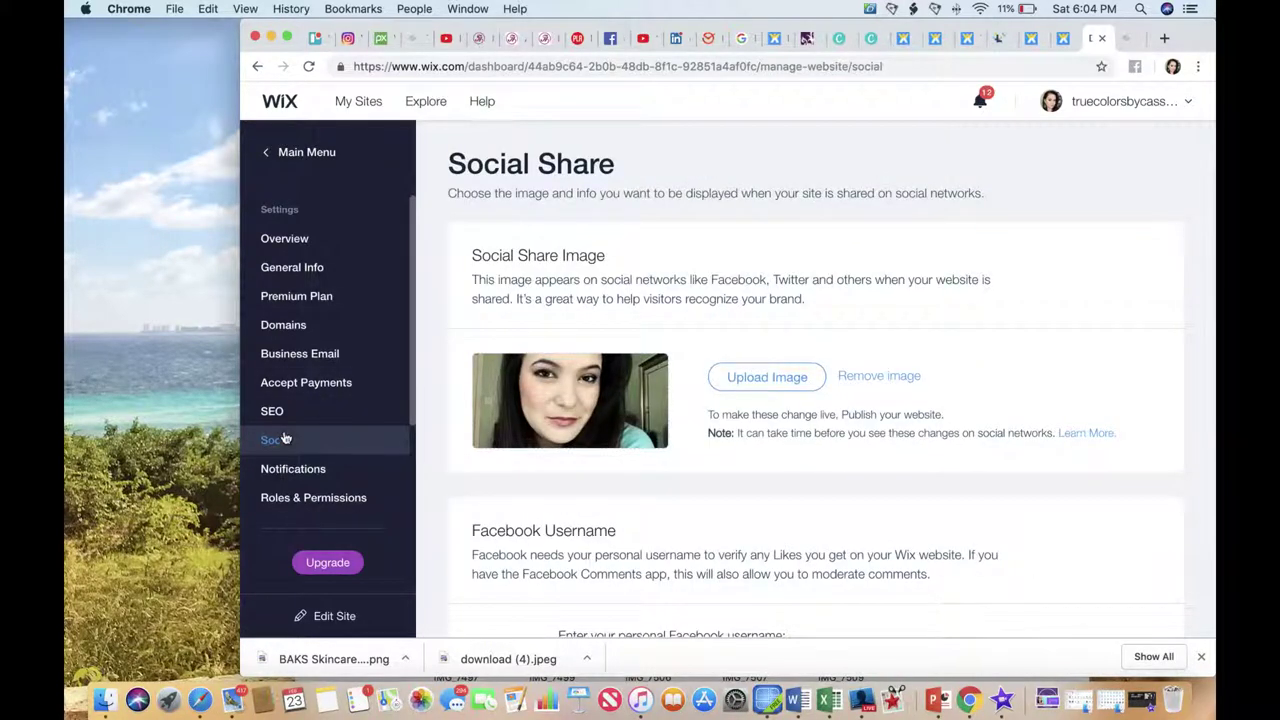
Step: Review Mysite's Notification Settings: form, mailing-list, chat and due-task alerts are on
click(295, 468)
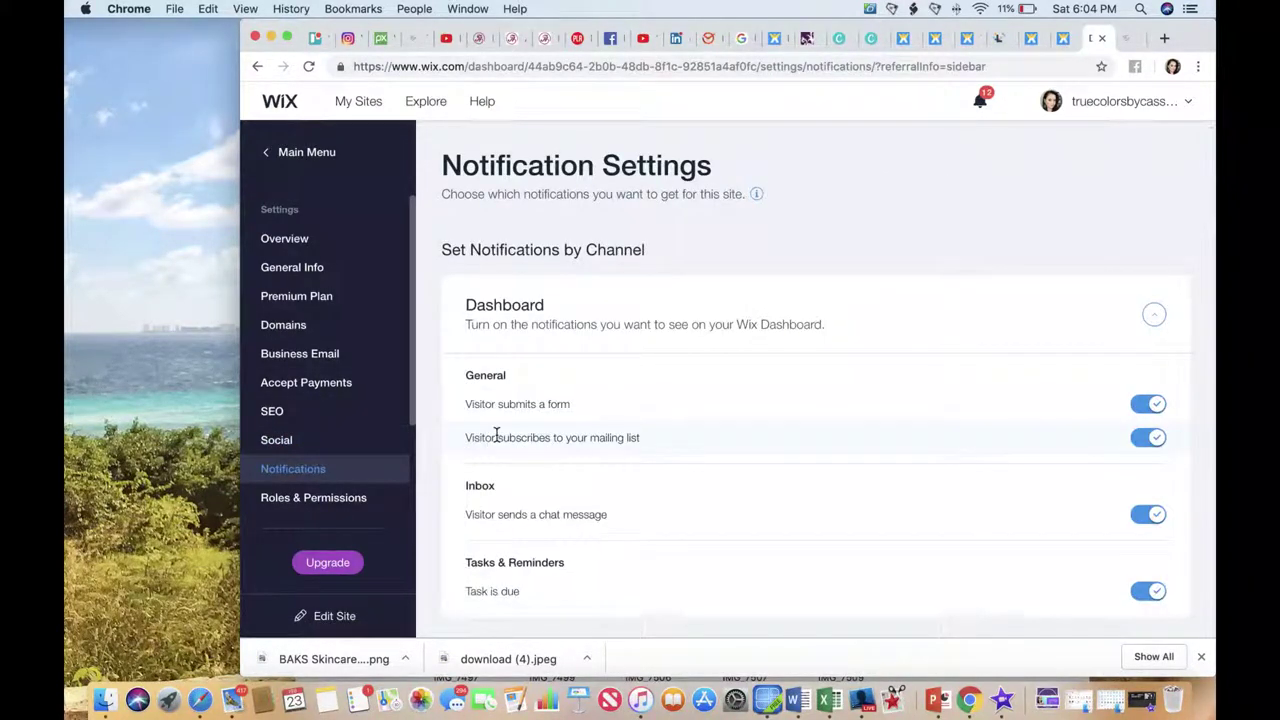
scroll(496, 437, down, 1)
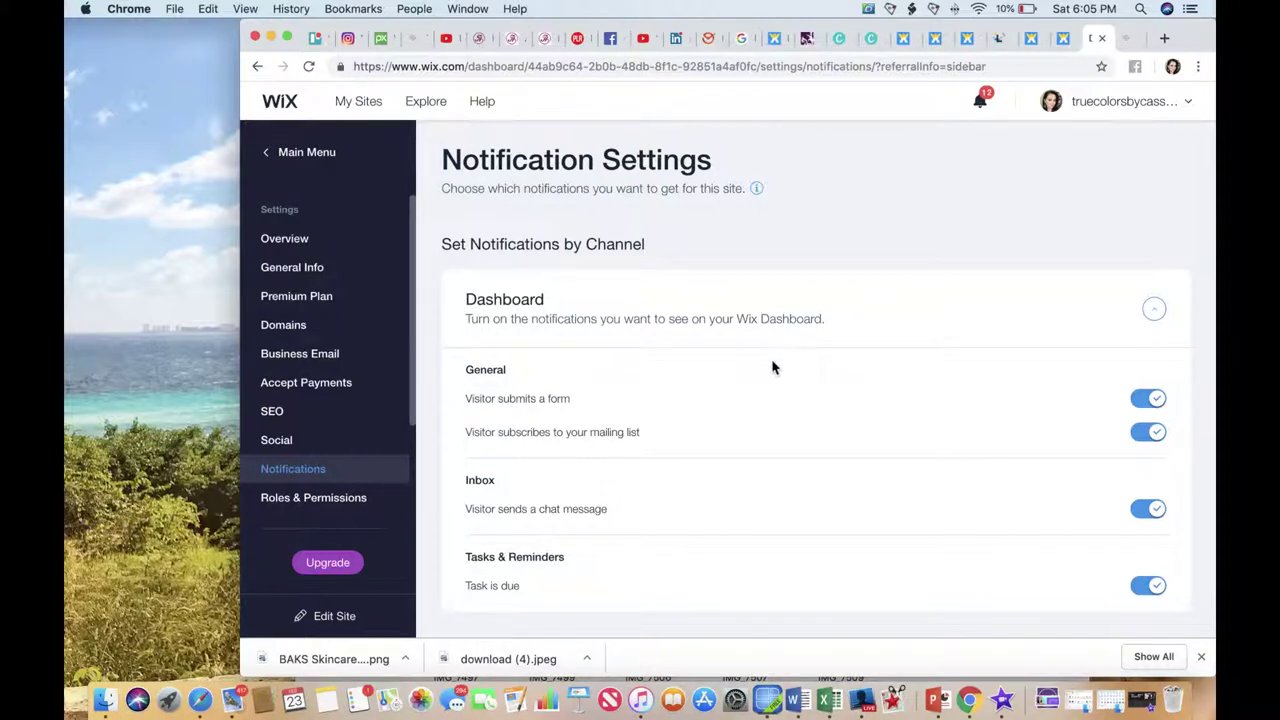
scroll(587, 378, up, 1)
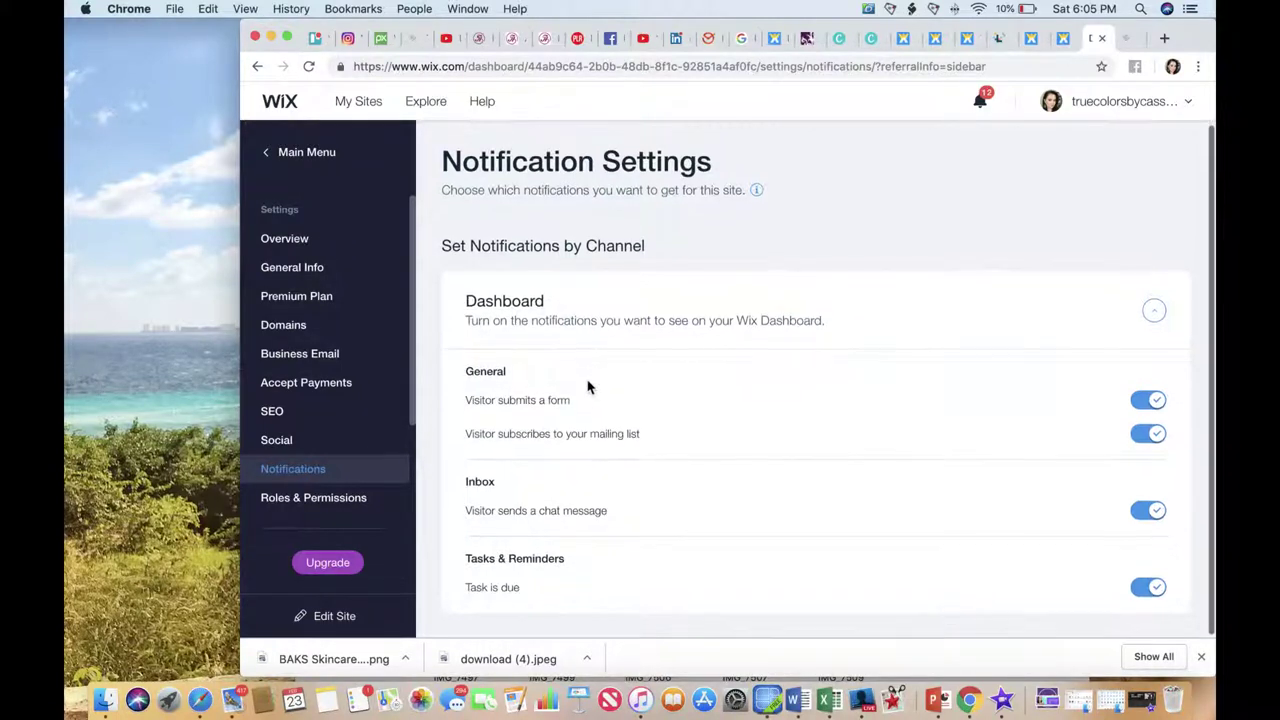
click(312, 155)
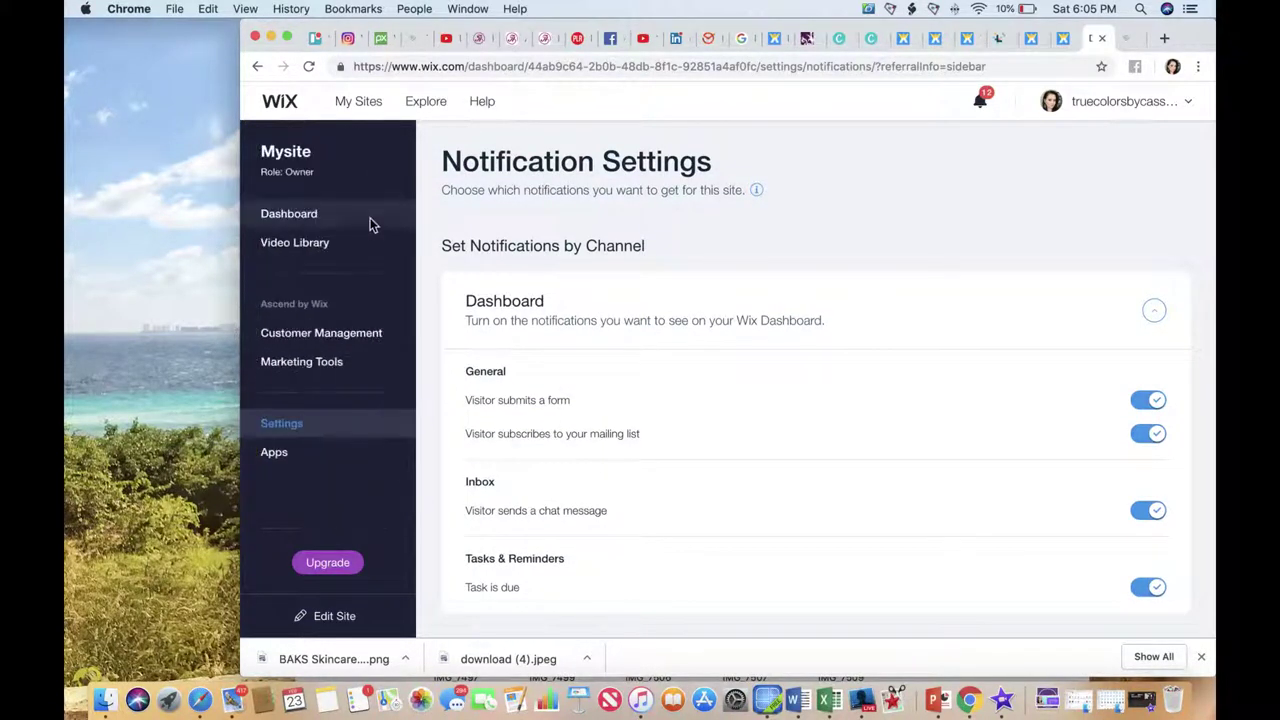
Step: Open Customer Management's Contact List showing all 3 contacts, including two demo entries
click(331, 334)
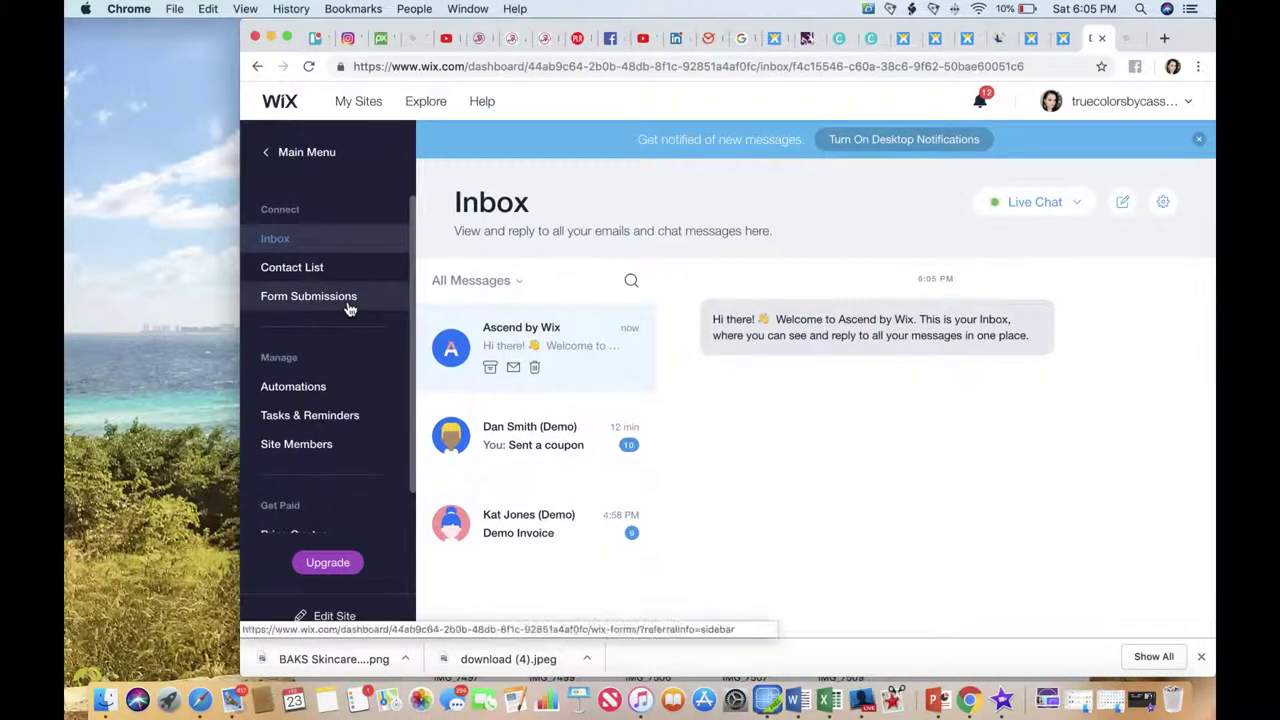
scroll(349, 310, down, 1)
scroll(349, 310, up, 1)
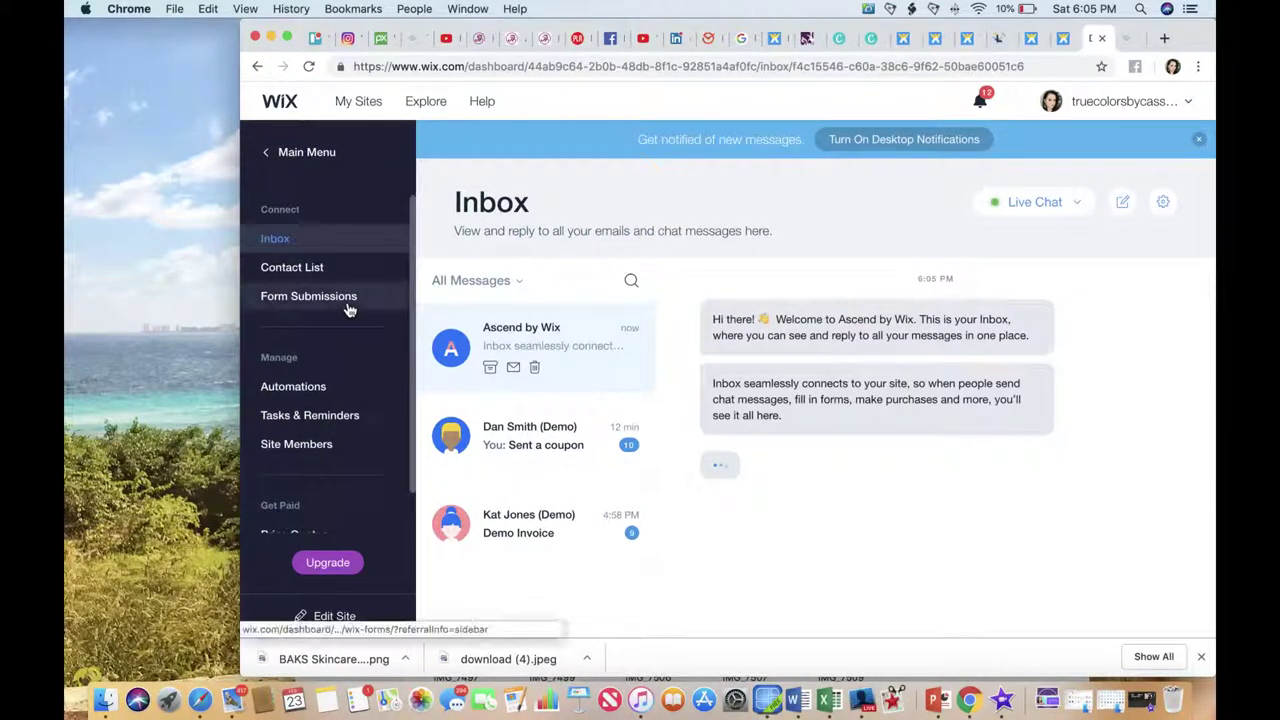
click(330, 281)
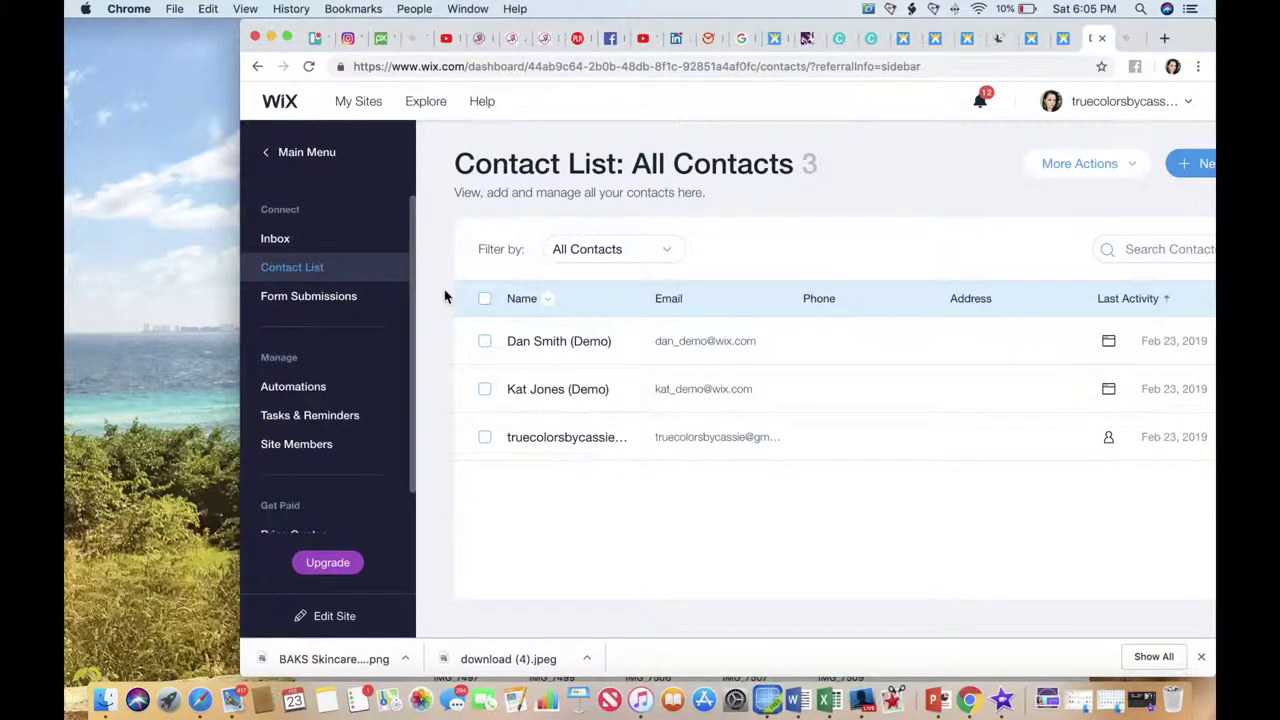
scroll(363, 333, down, 1)
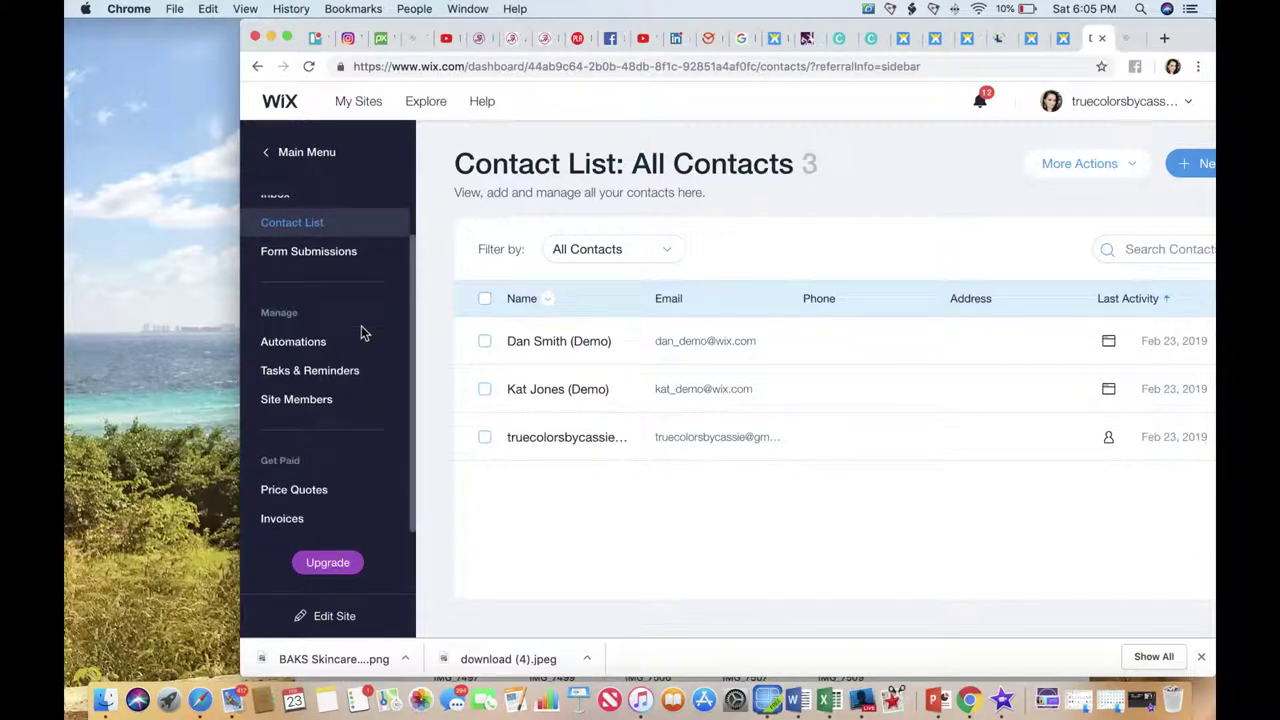
Step: Browse Automations, then check the Contact List filter options, leaving All Contacts selected
click(324, 342)
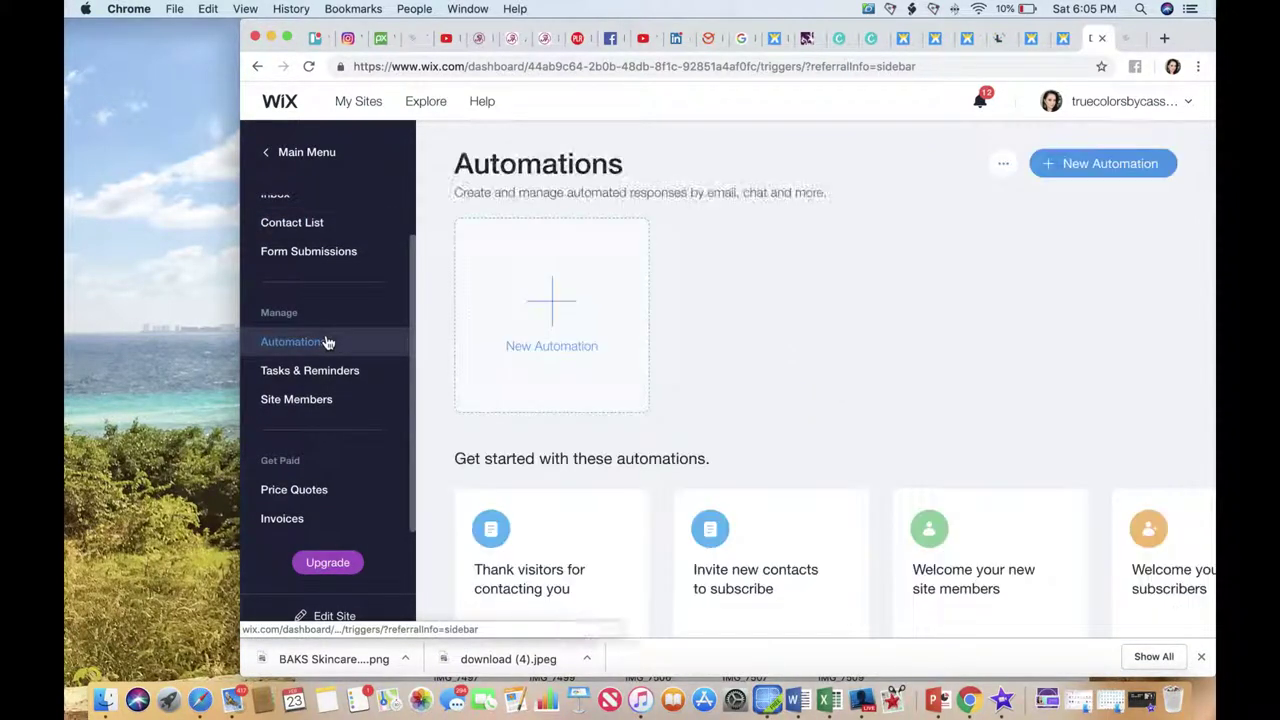
scroll(720, 408, down, 2)
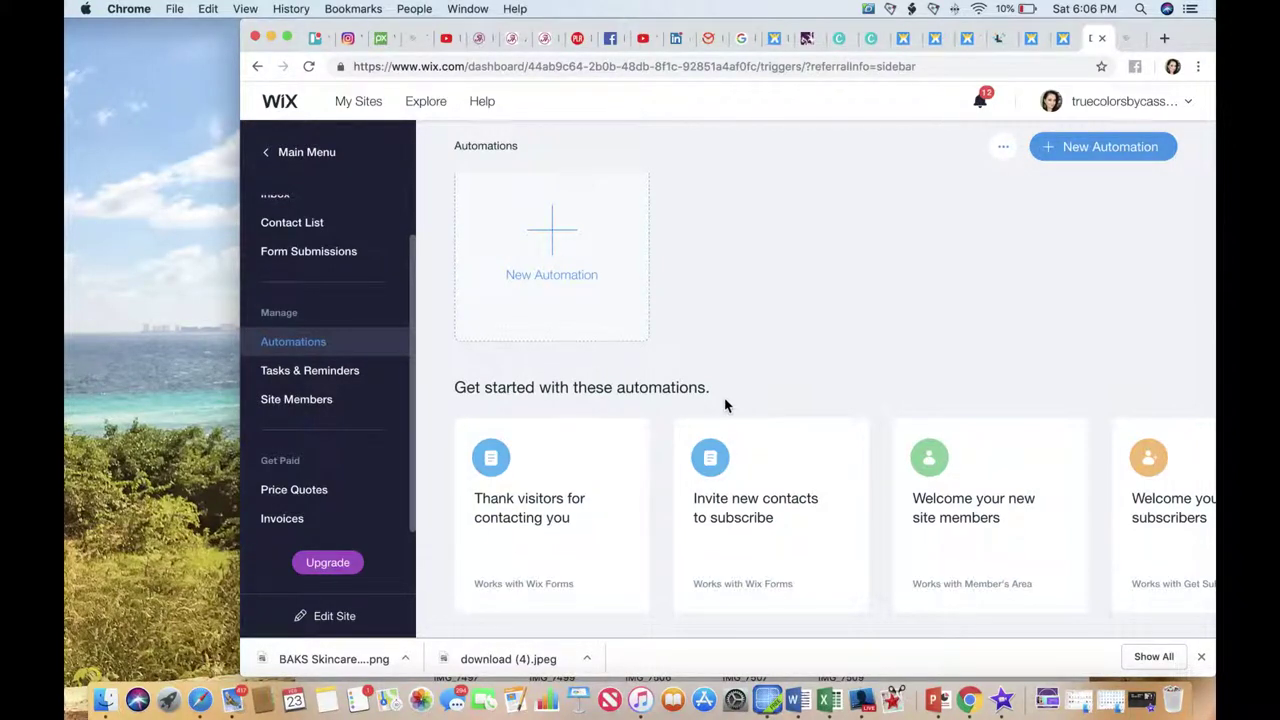
click(320, 234)
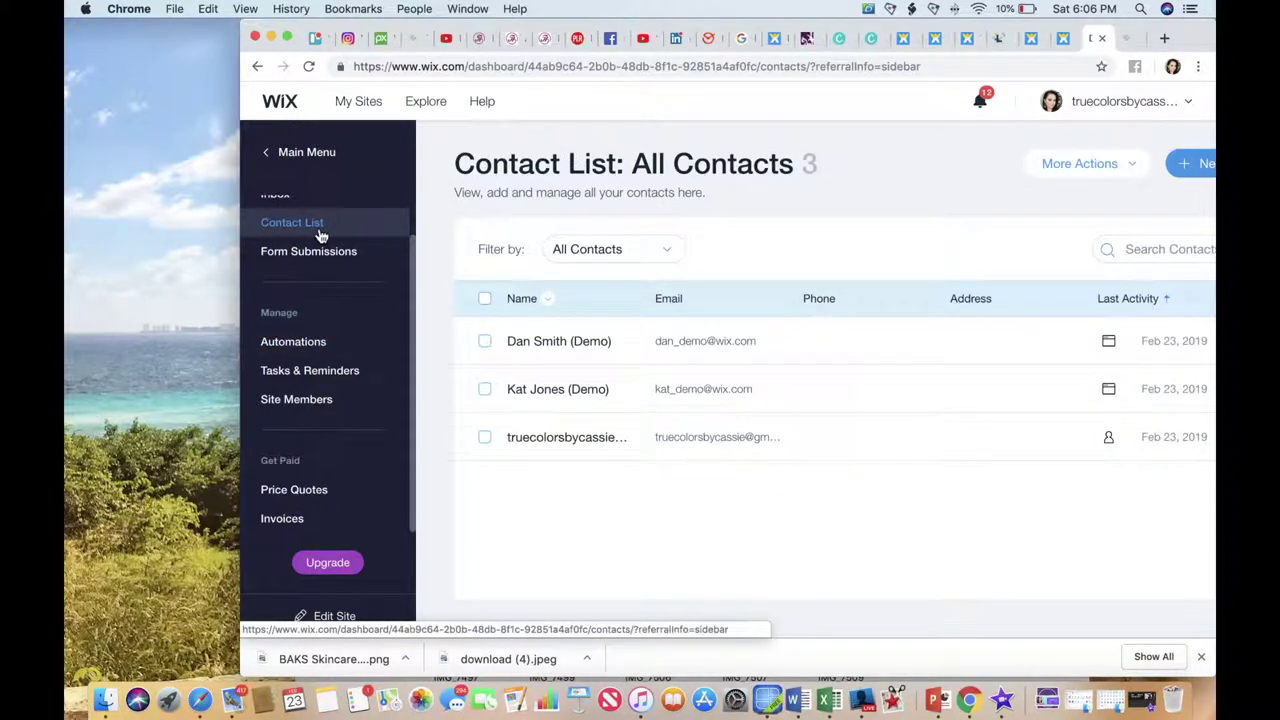
click(674, 251)
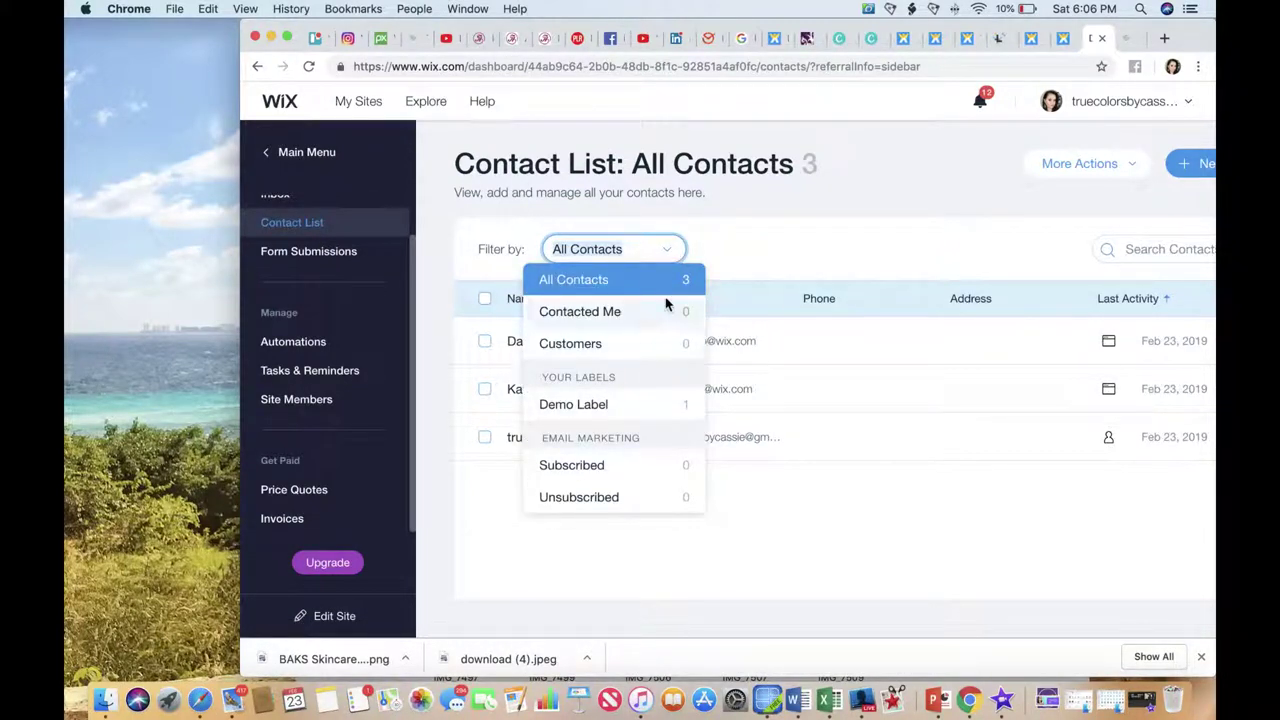
click(747, 263)
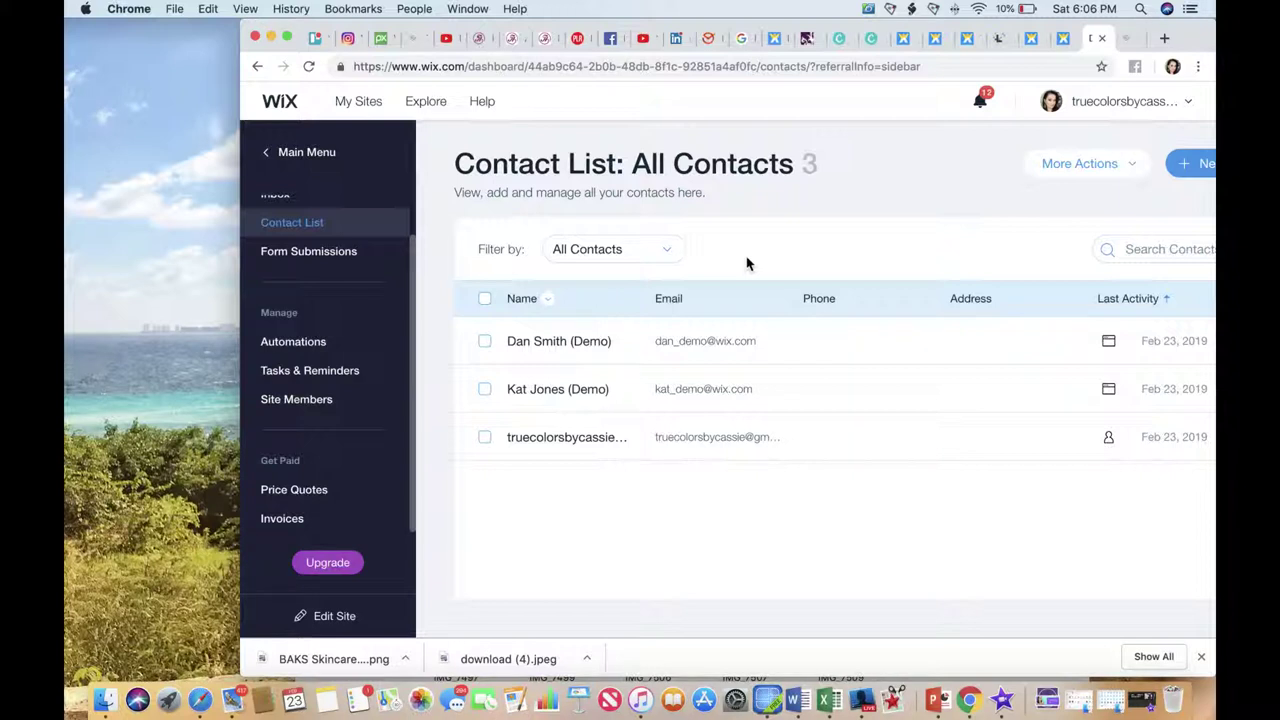
Step: Back in Automations, start from the 'Thank visitors for contacting you' template
click(326, 343)
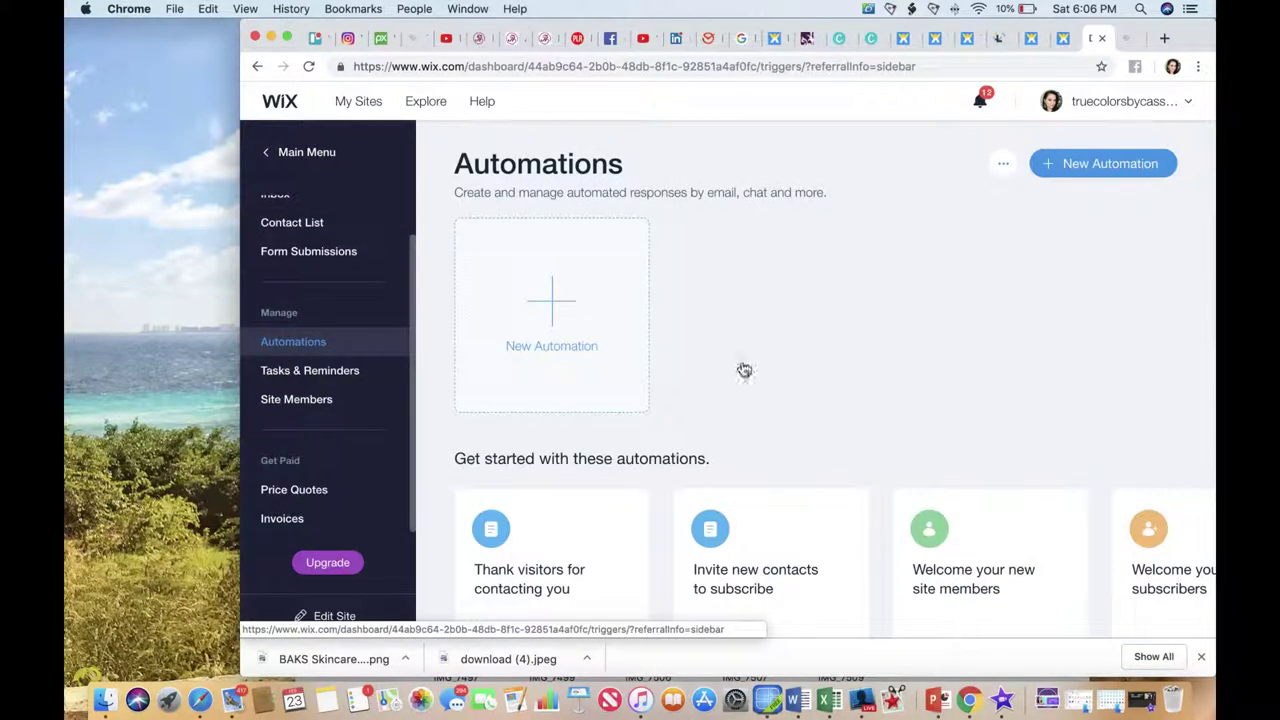
scroll(743, 368, down, 2)
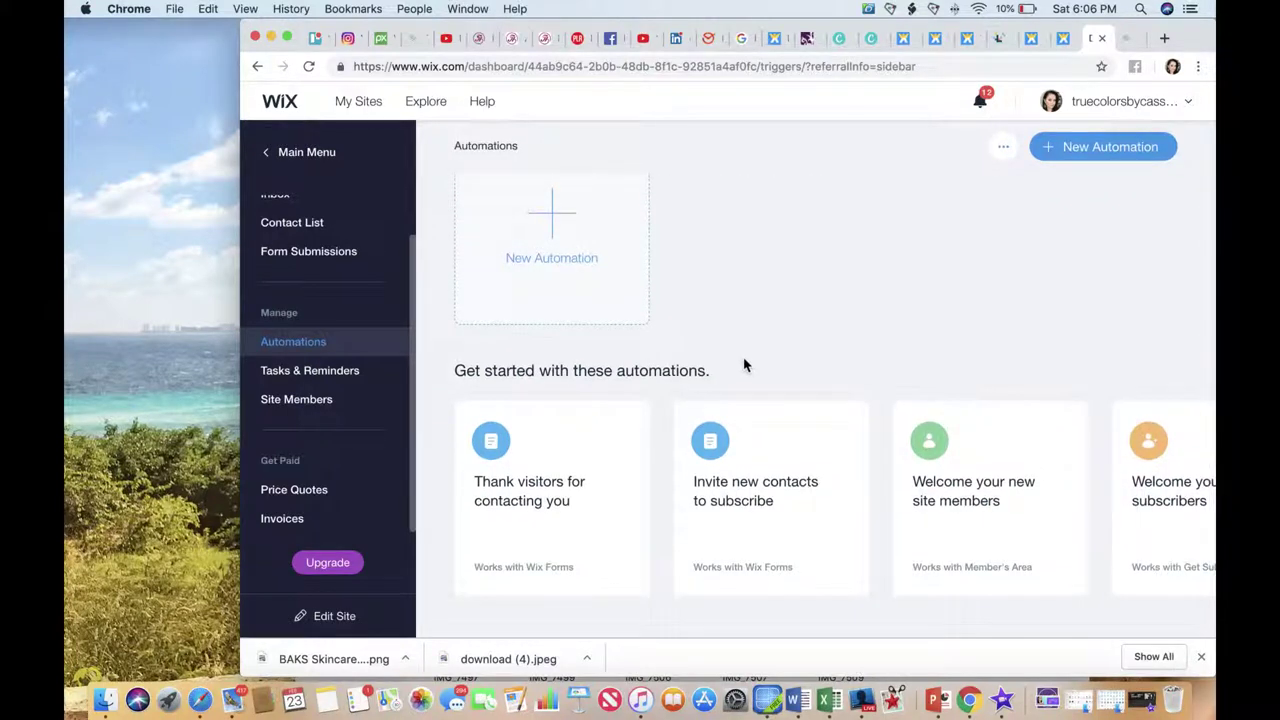
scroll(743, 365, up, 1)
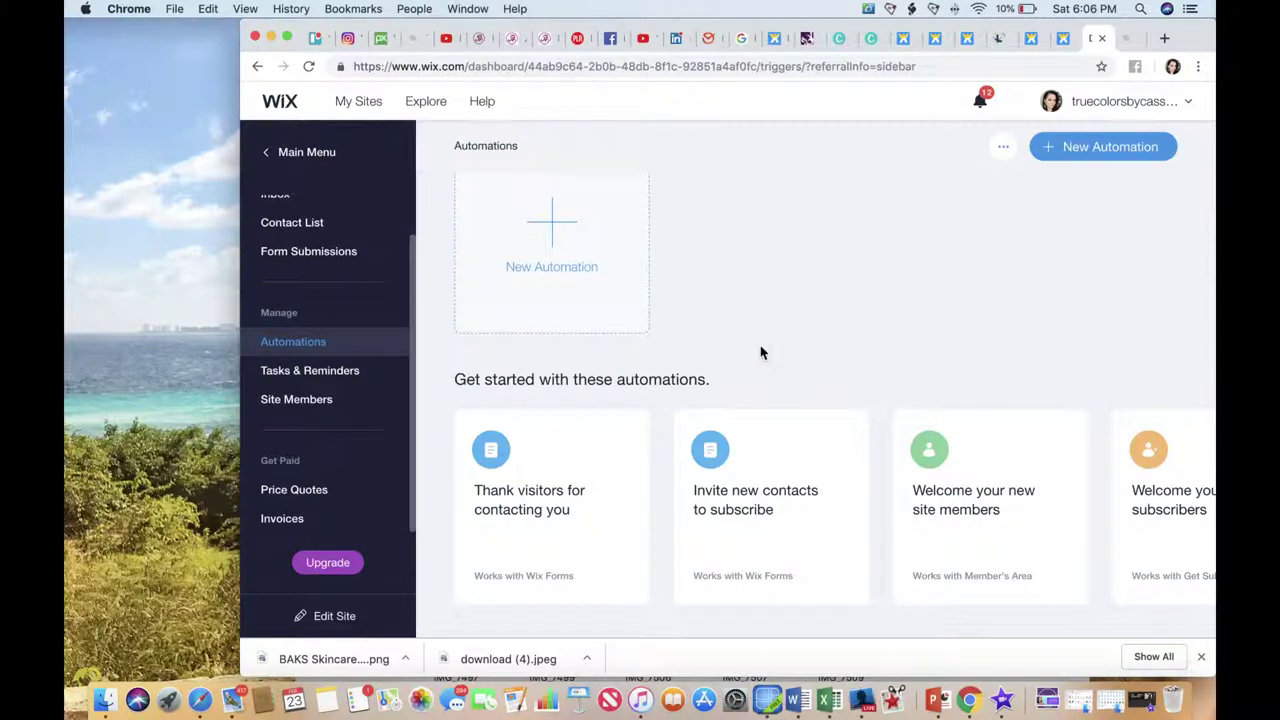
mouse_move(596, 474)
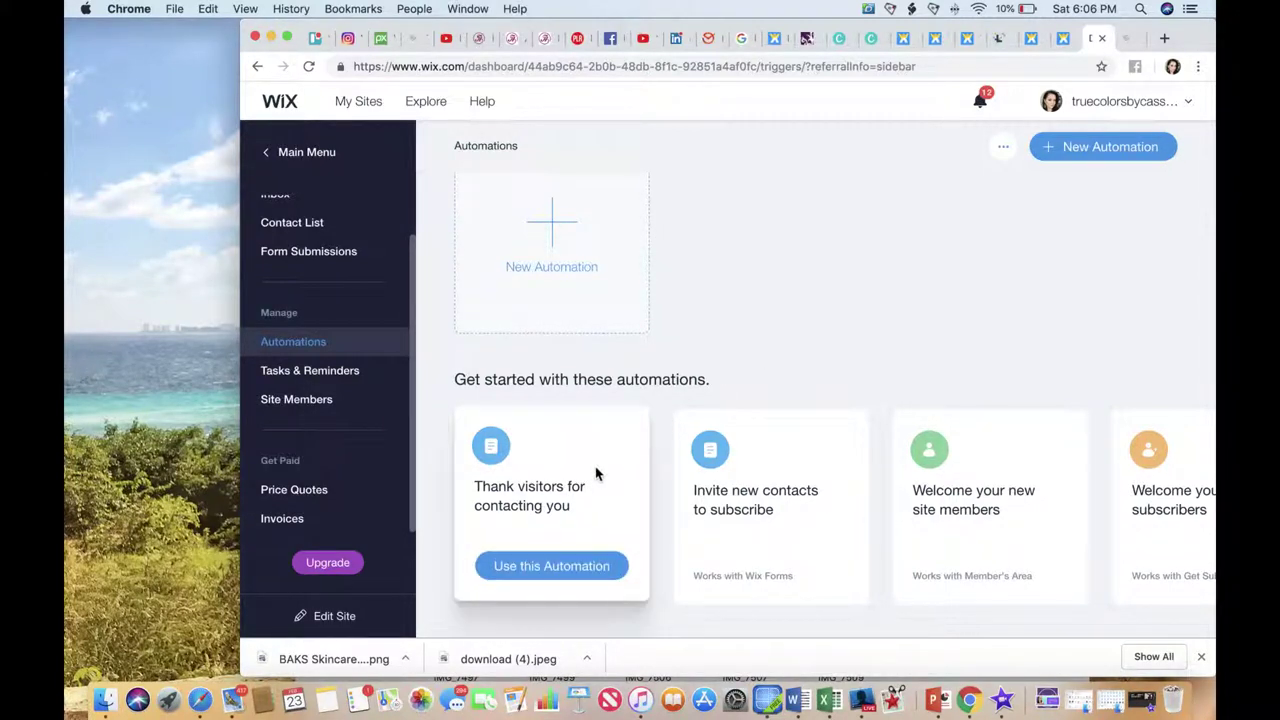
click(588, 564)
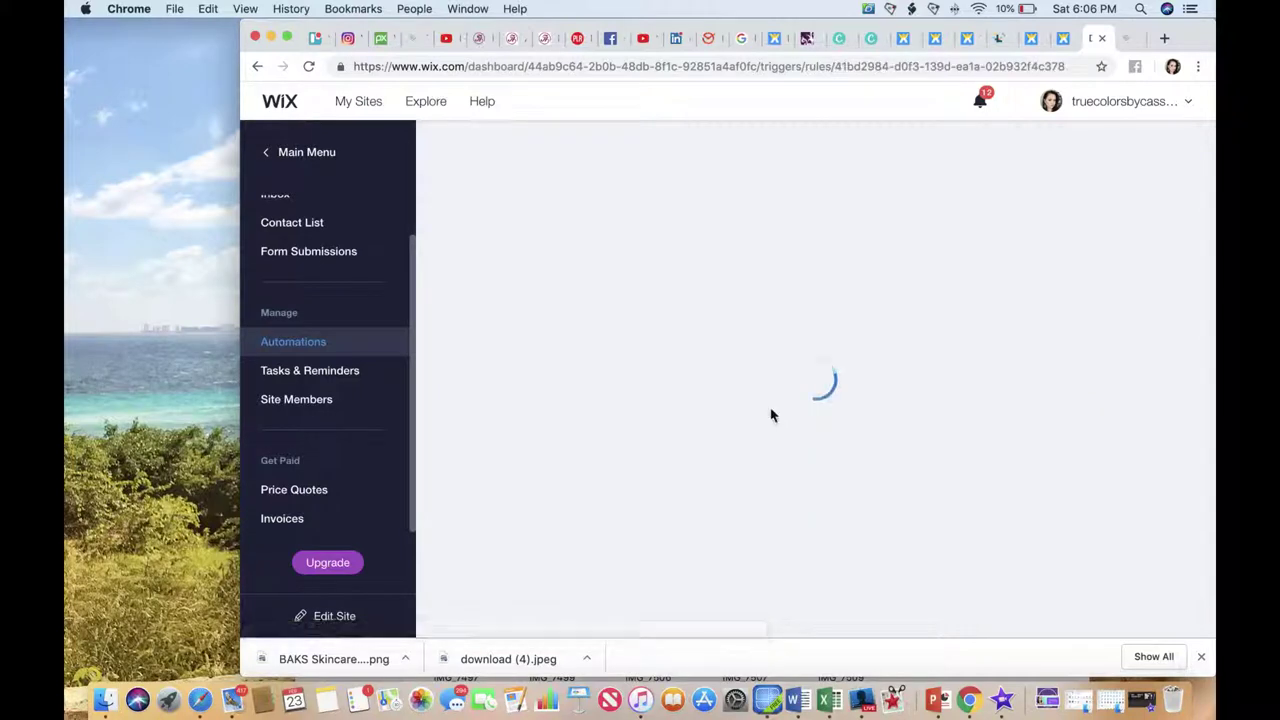
Step: Set Contacts Form as the form that triggers the automation
scroll(770, 415, down, 4)
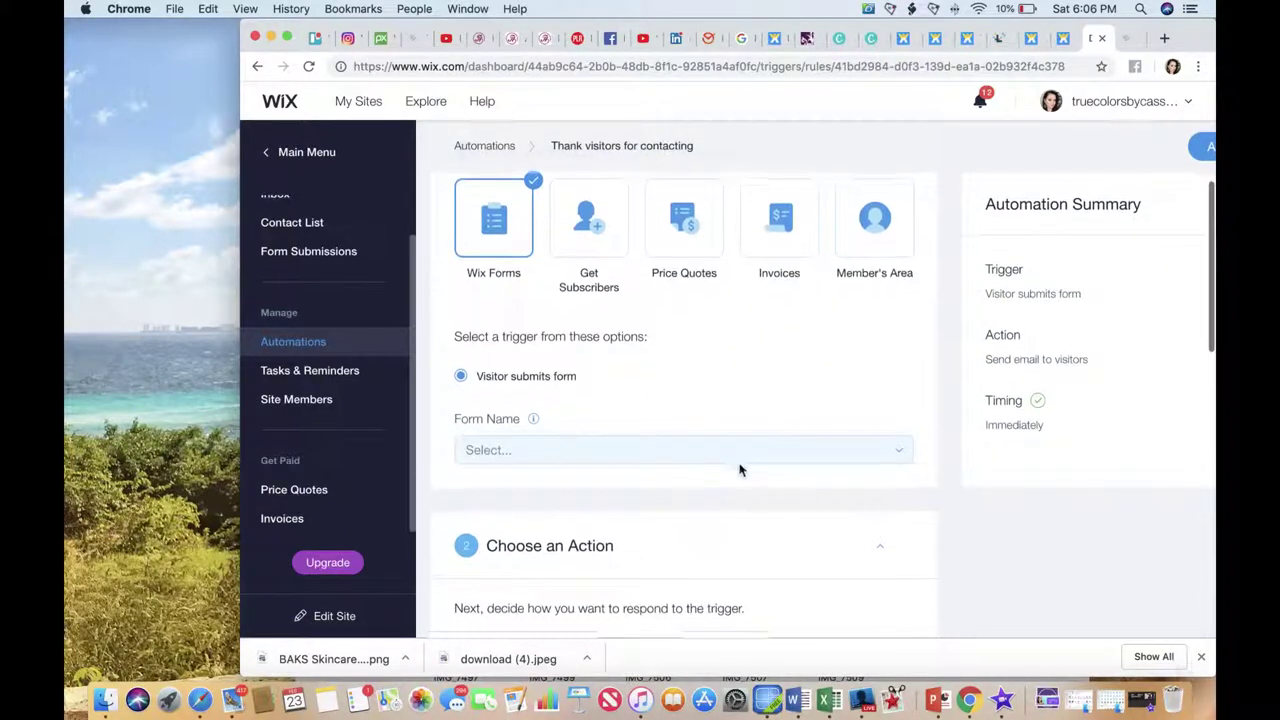
scroll(745, 440, down, 1)
click(757, 391)
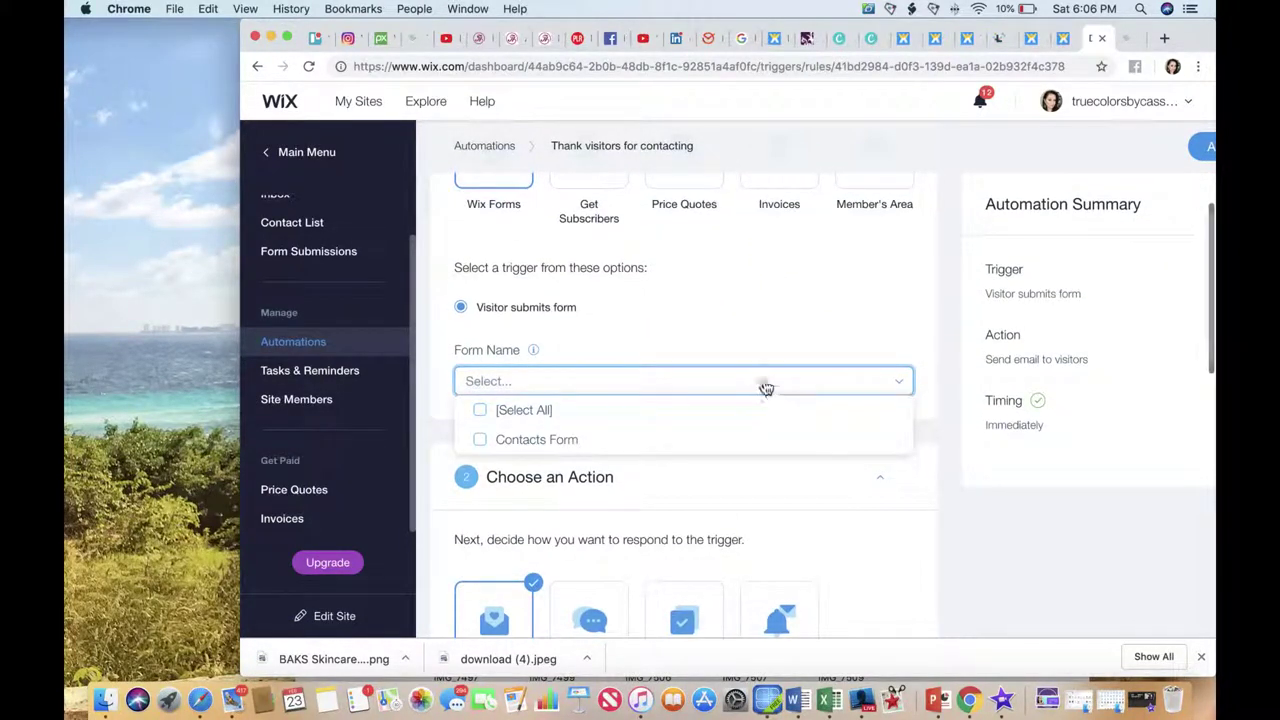
click(766, 386)
scroll(792, 331, down, 5)
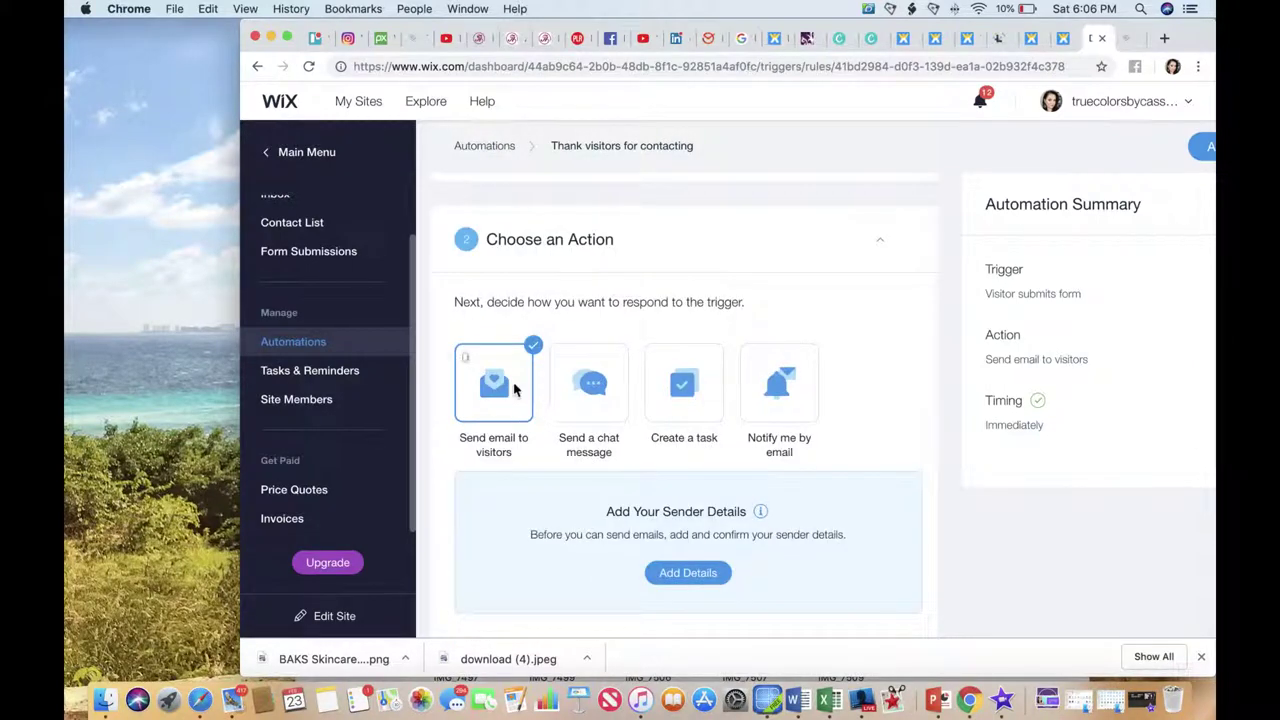
scroll(556, 414, up, 10)
scroll(566, 420, down, 5)
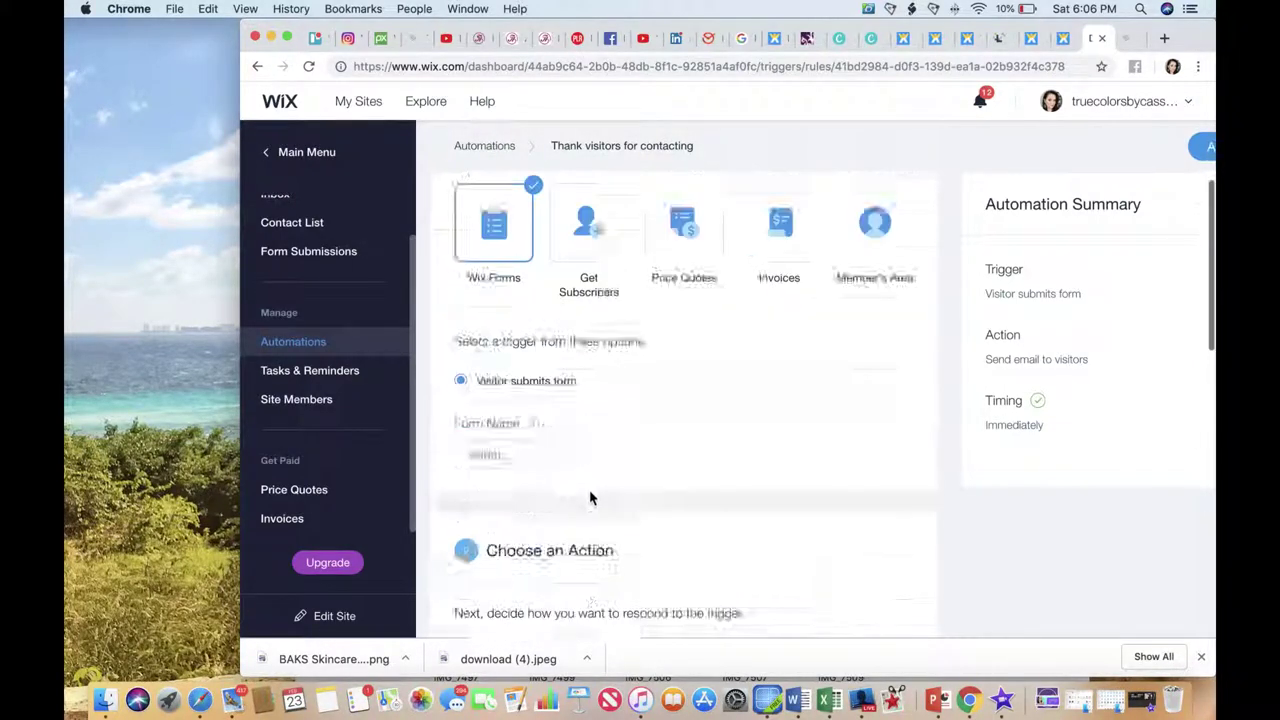
click(630, 318)
click(594, 376)
scroll(603, 437, down, 3)
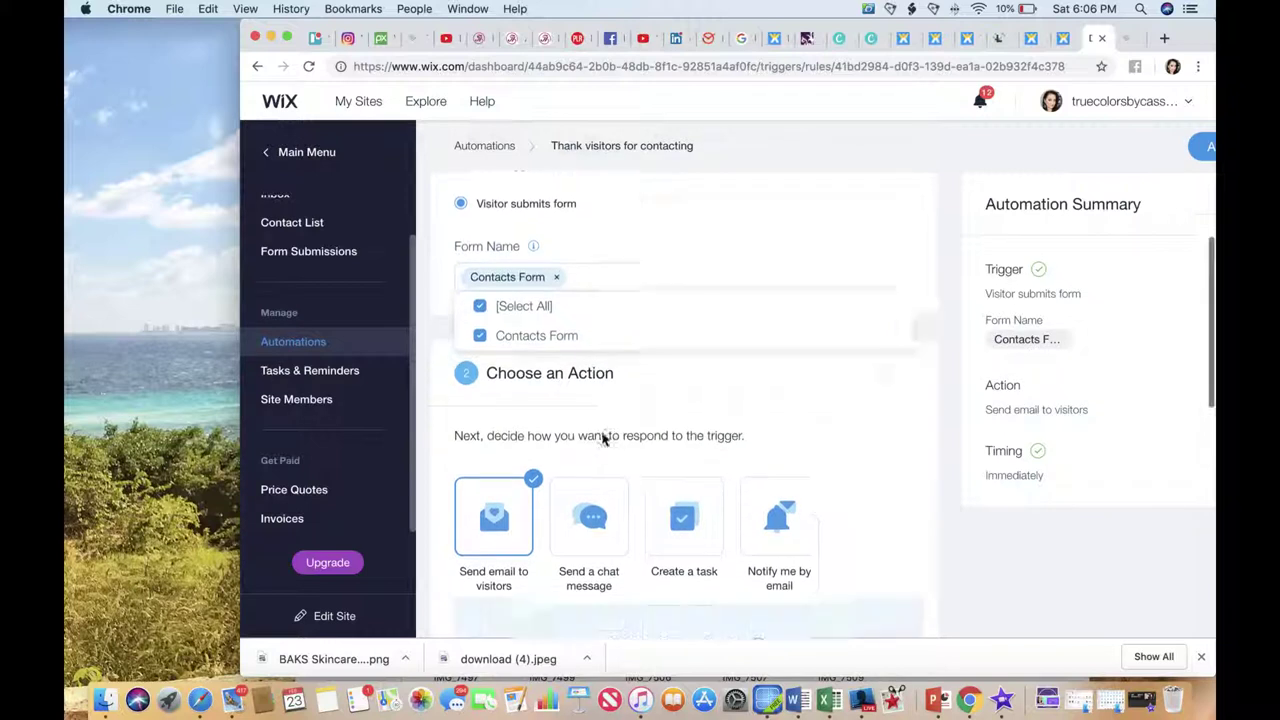
click(580, 462)
Step: Review the visitor email sent immediately after submission, then leave for Tasks & Reminders
scroll(600, 455, down, 3)
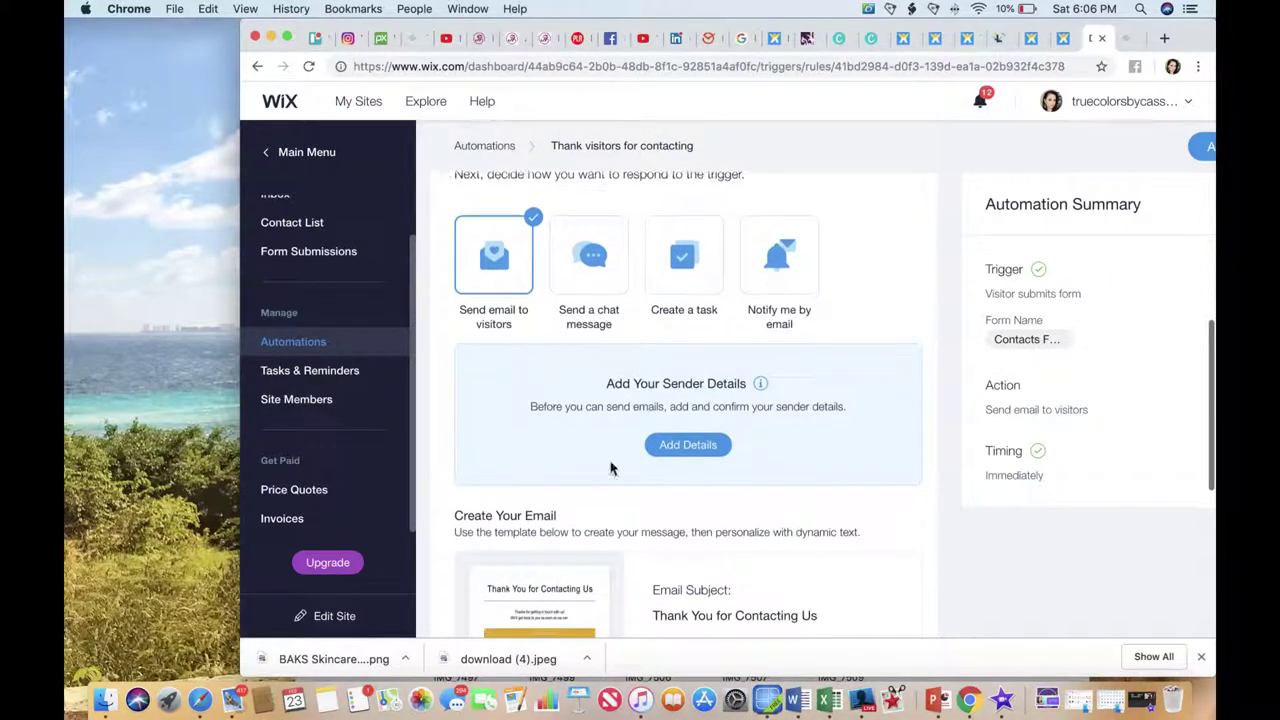
scroll(646, 430, down, 3)
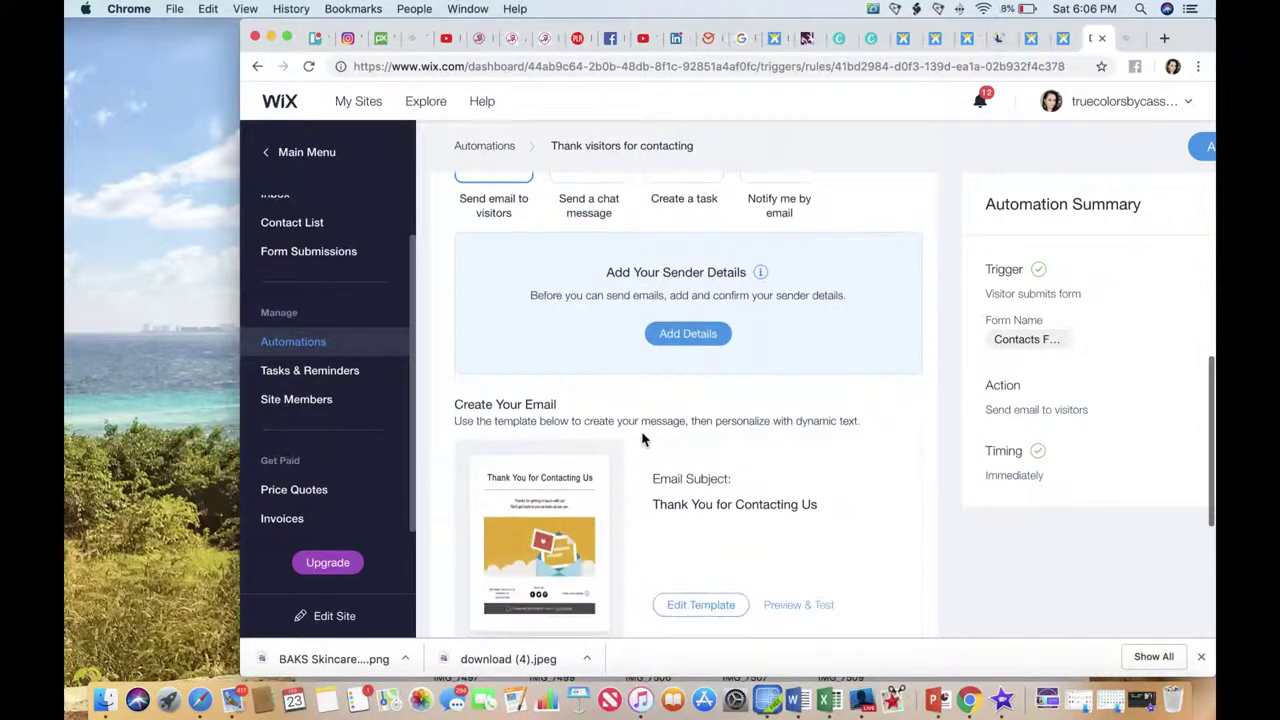
scroll(557, 505, down, 3)
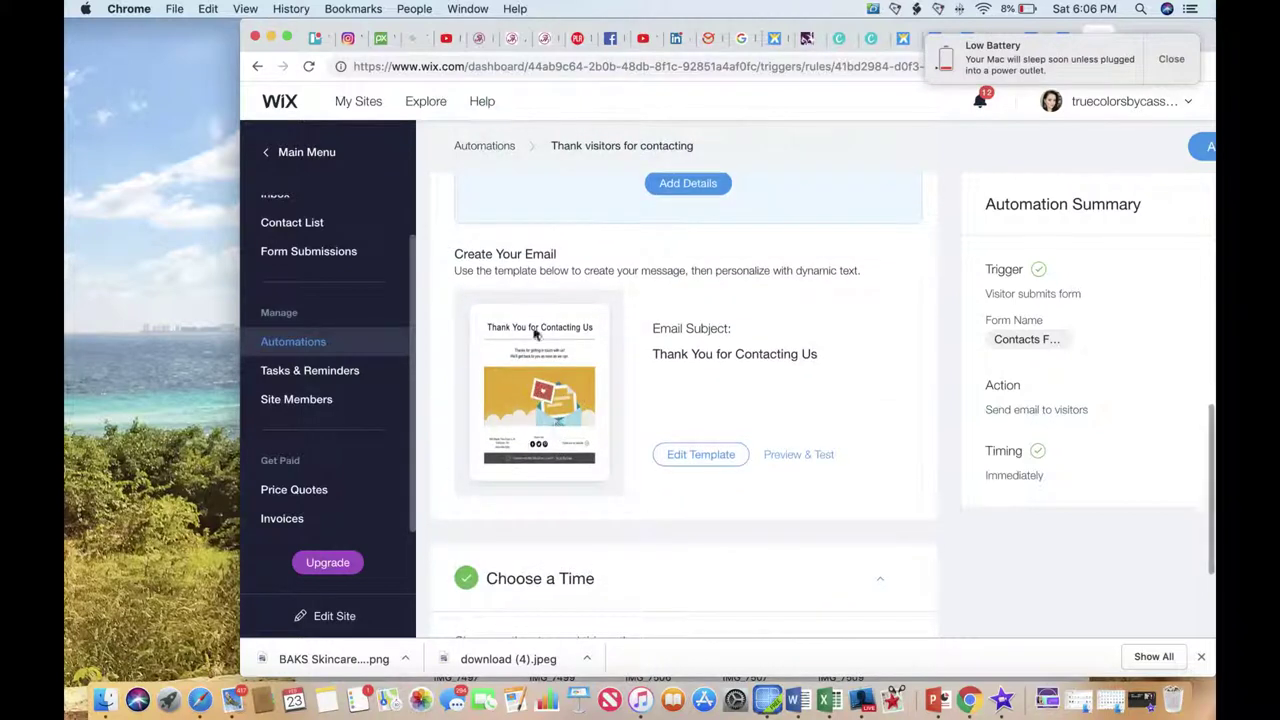
scroll(673, 540, down, 2)
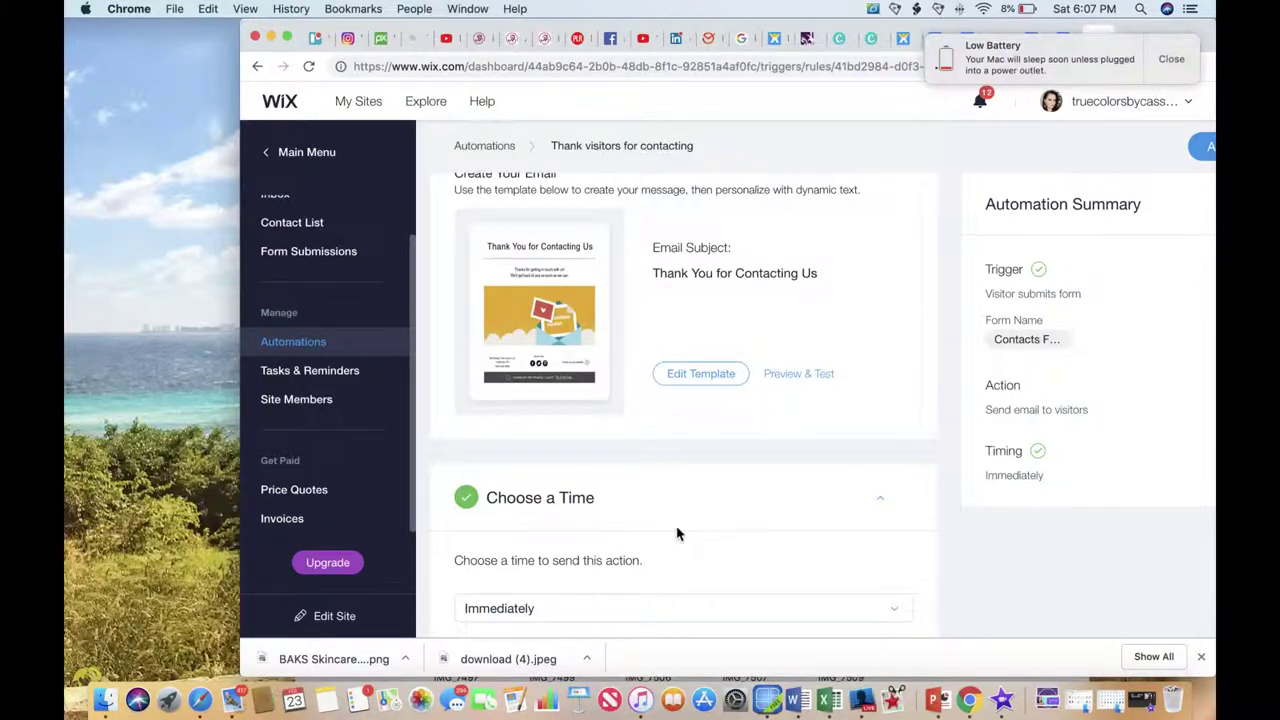
scroll(676, 535, right, 2)
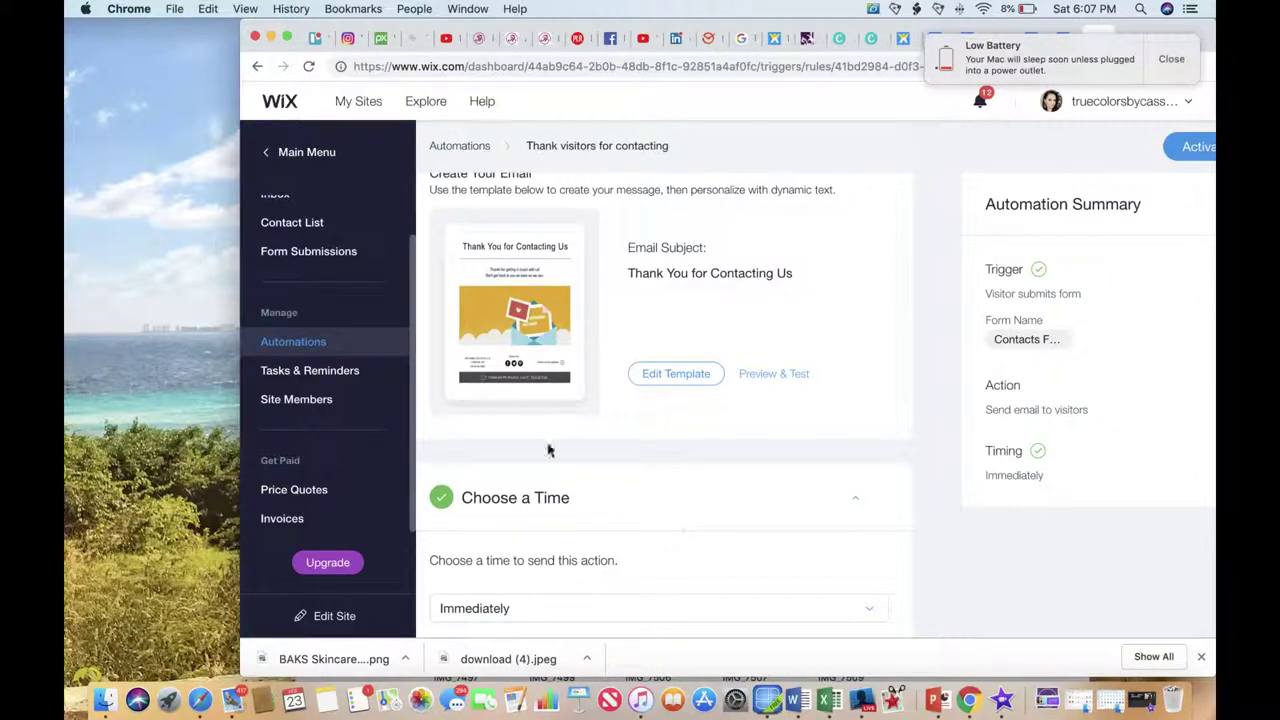
click(343, 375)
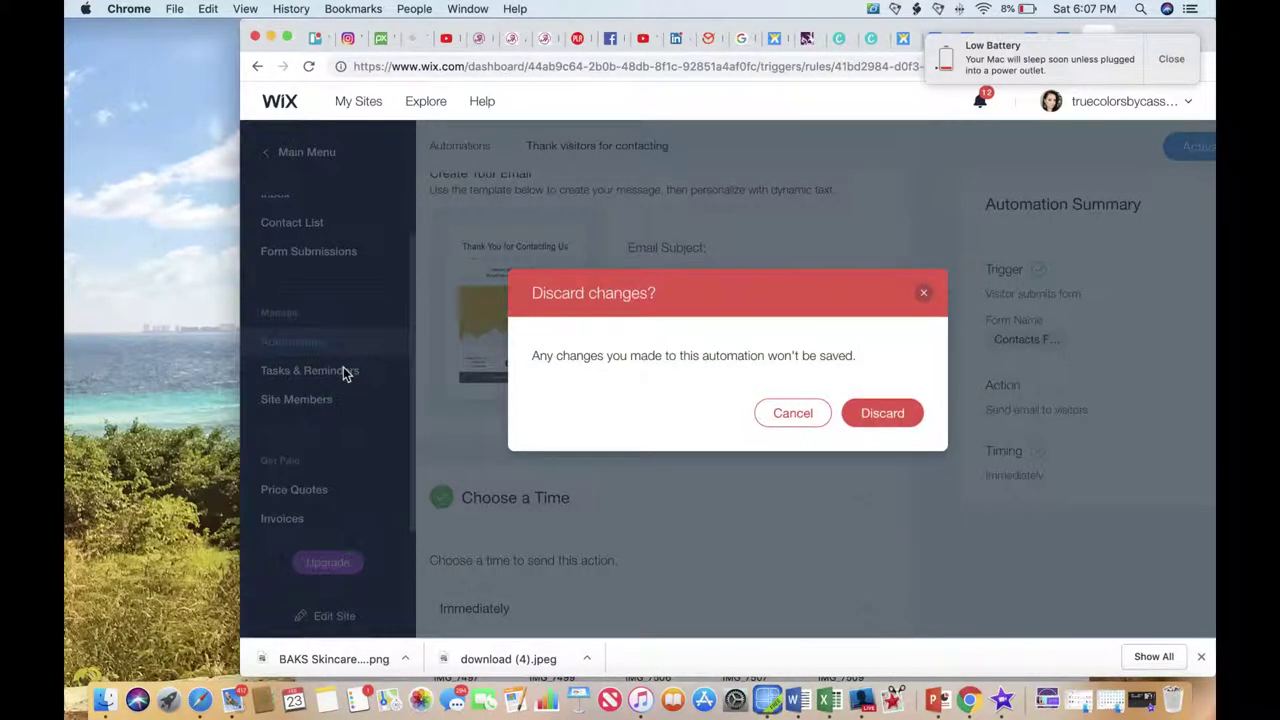
Step: Discard the automation edits, view the 3-task Tasks & Reminders list, and go to marketing tools
click(866, 418)
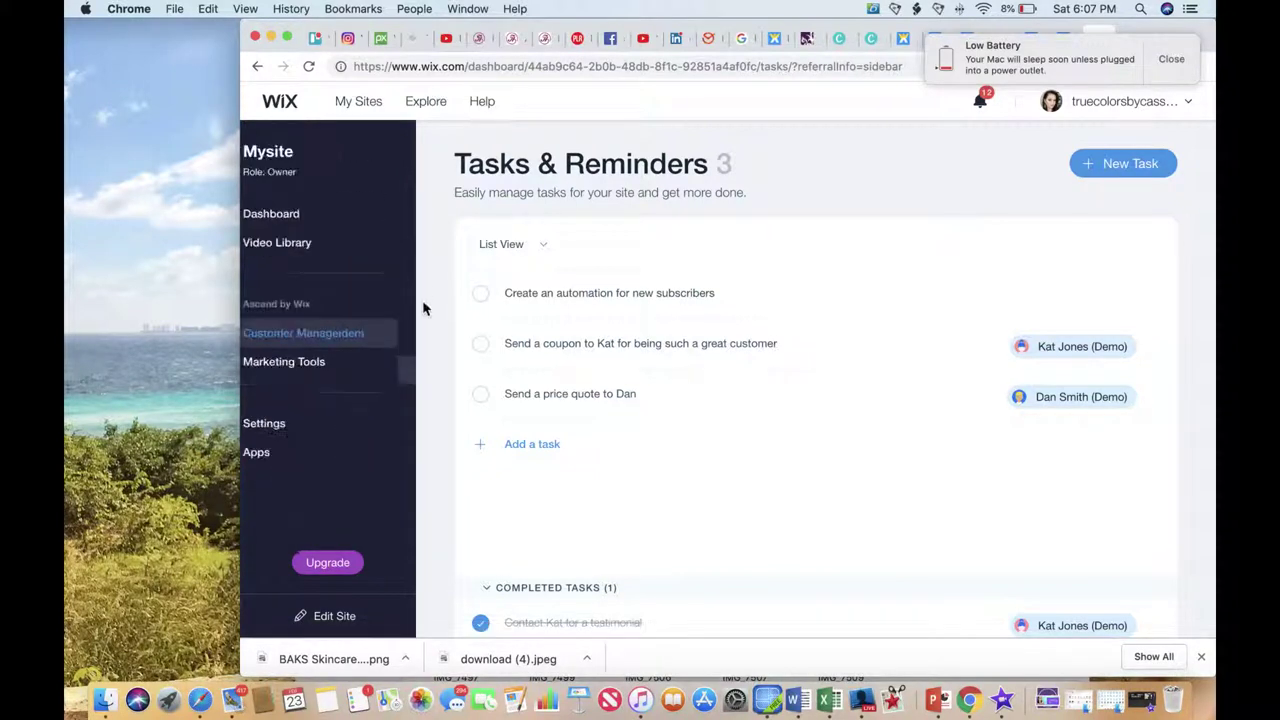
click(346, 366)
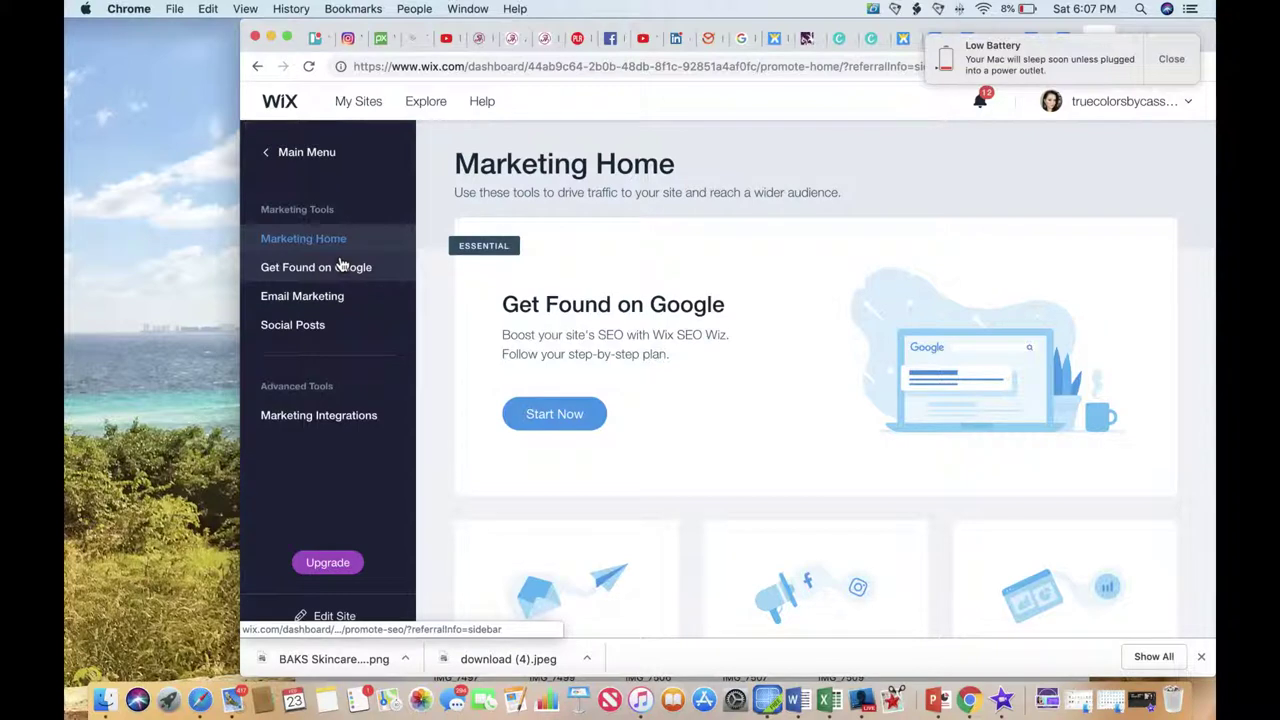
Step: Look at Email Marketing, then browse the Social Posts templates
click(331, 299)
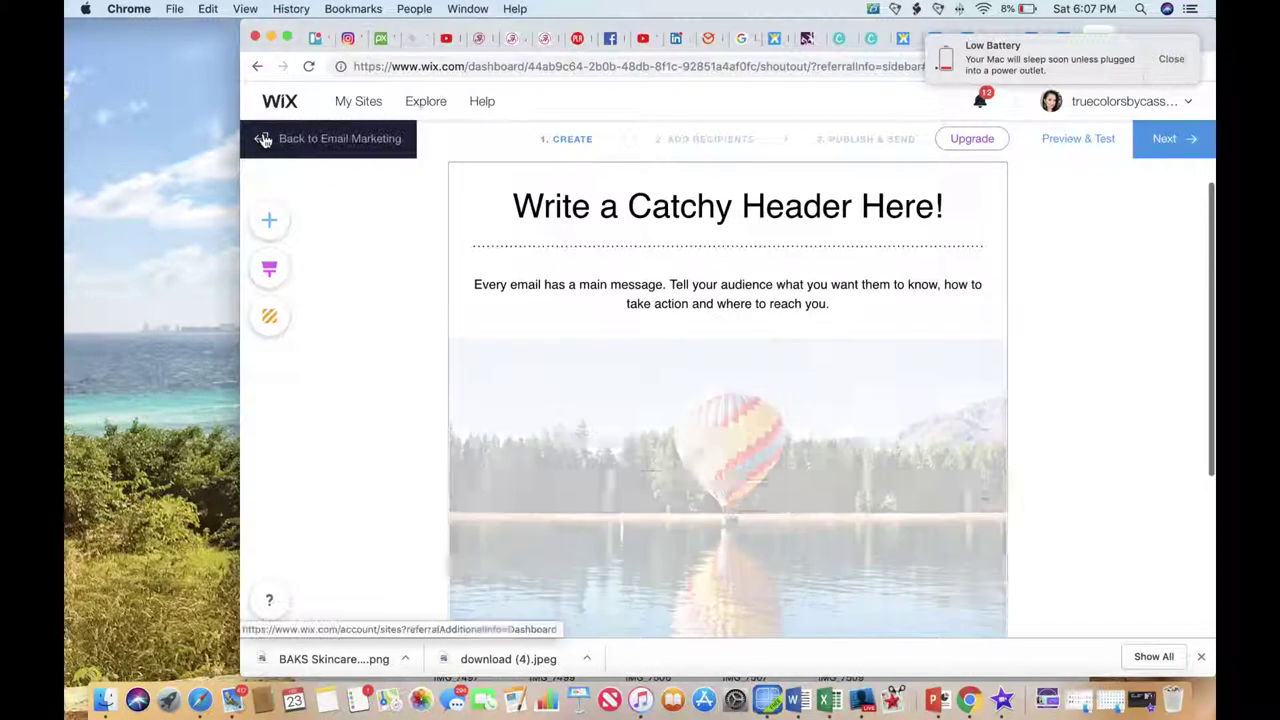
click(263, 138)
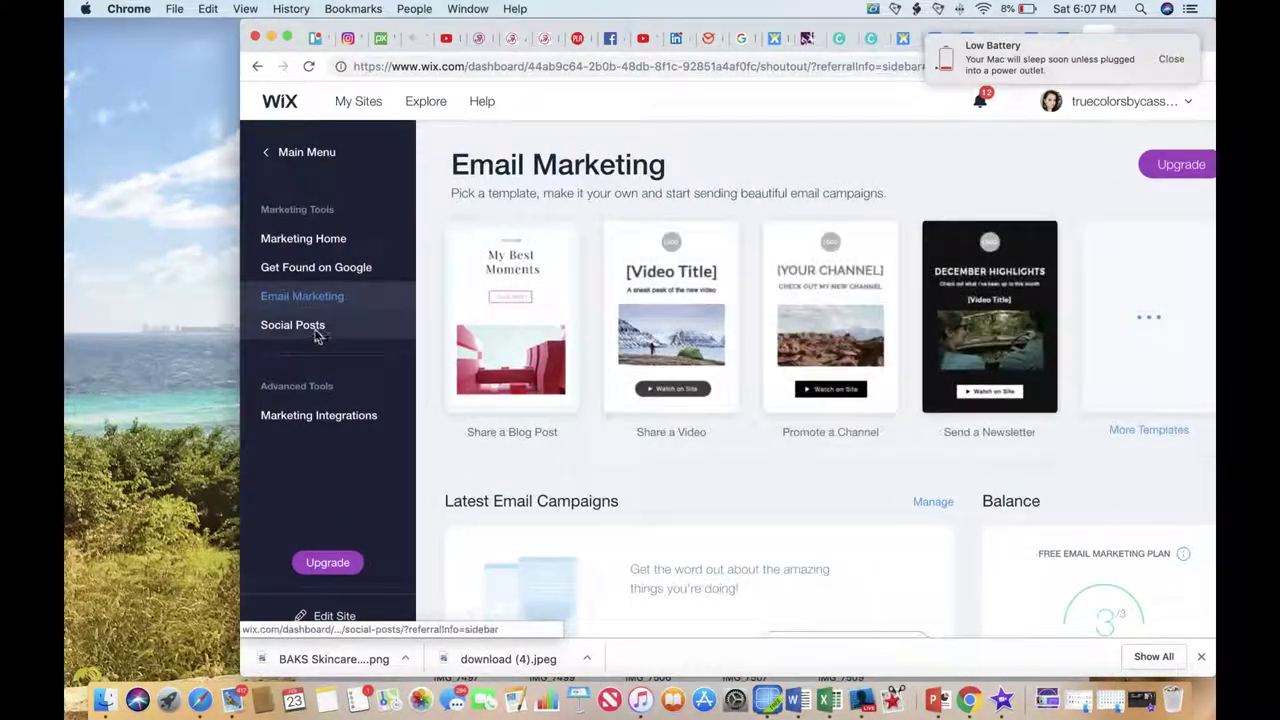
click(391, 326)
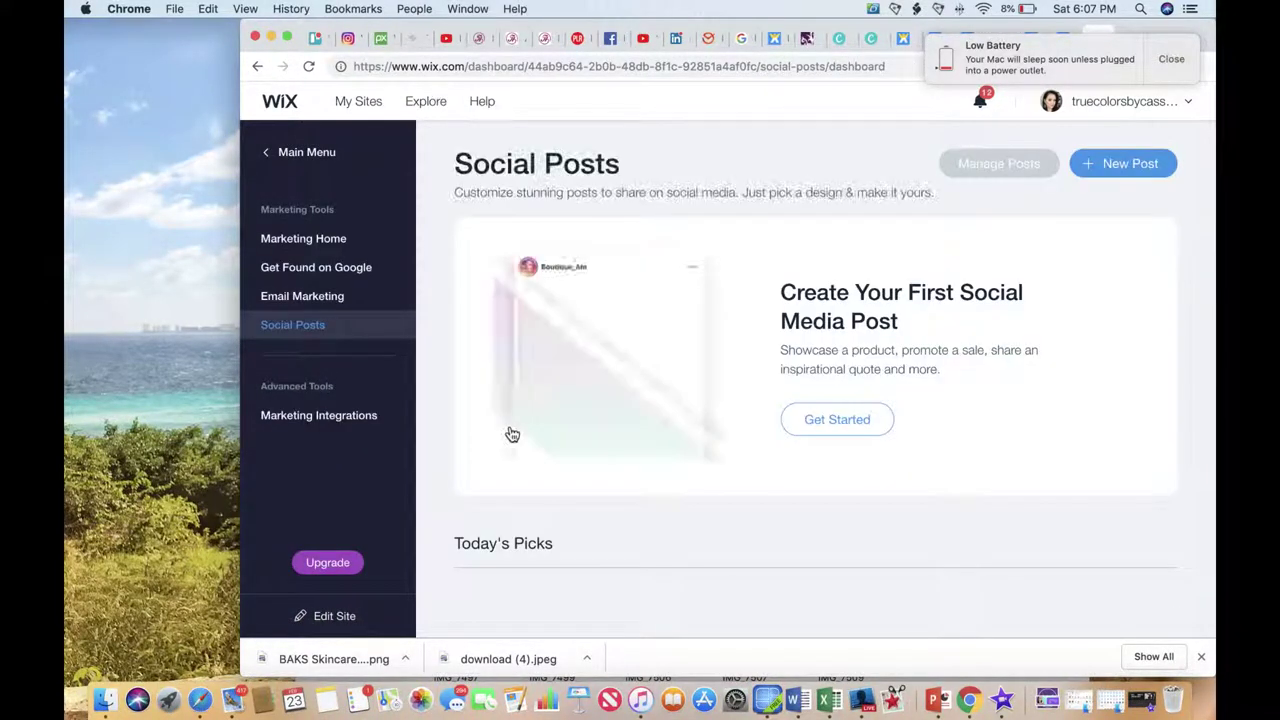
scroll(510, 430, down, 3)
scroll(510, 426, down, 10)
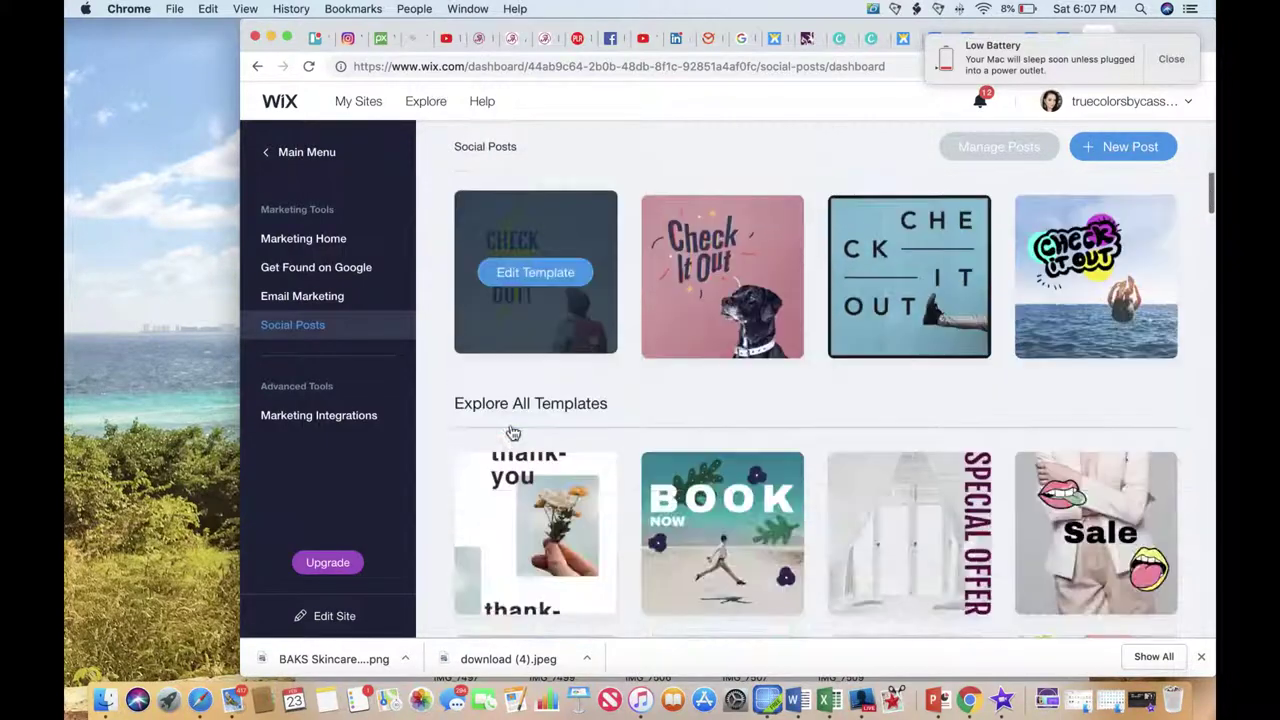
scroll(511, 432, down, 10)
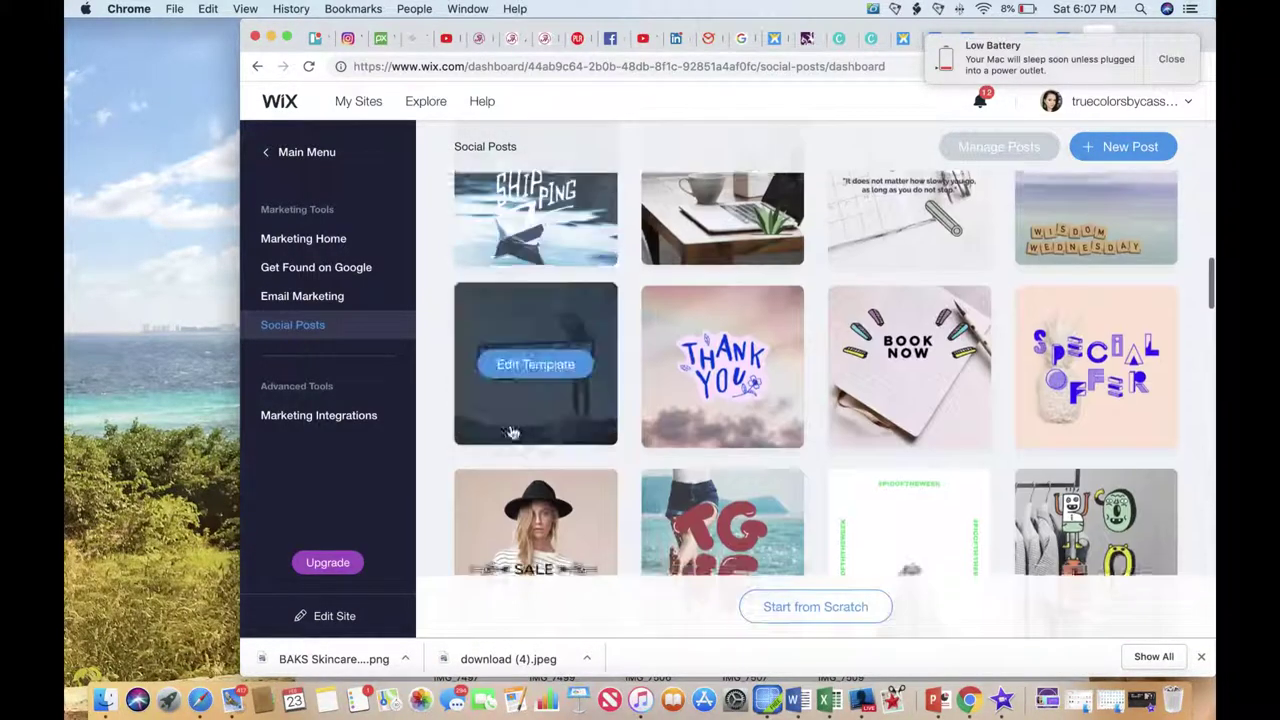
scroll(538, 363, down, 10)
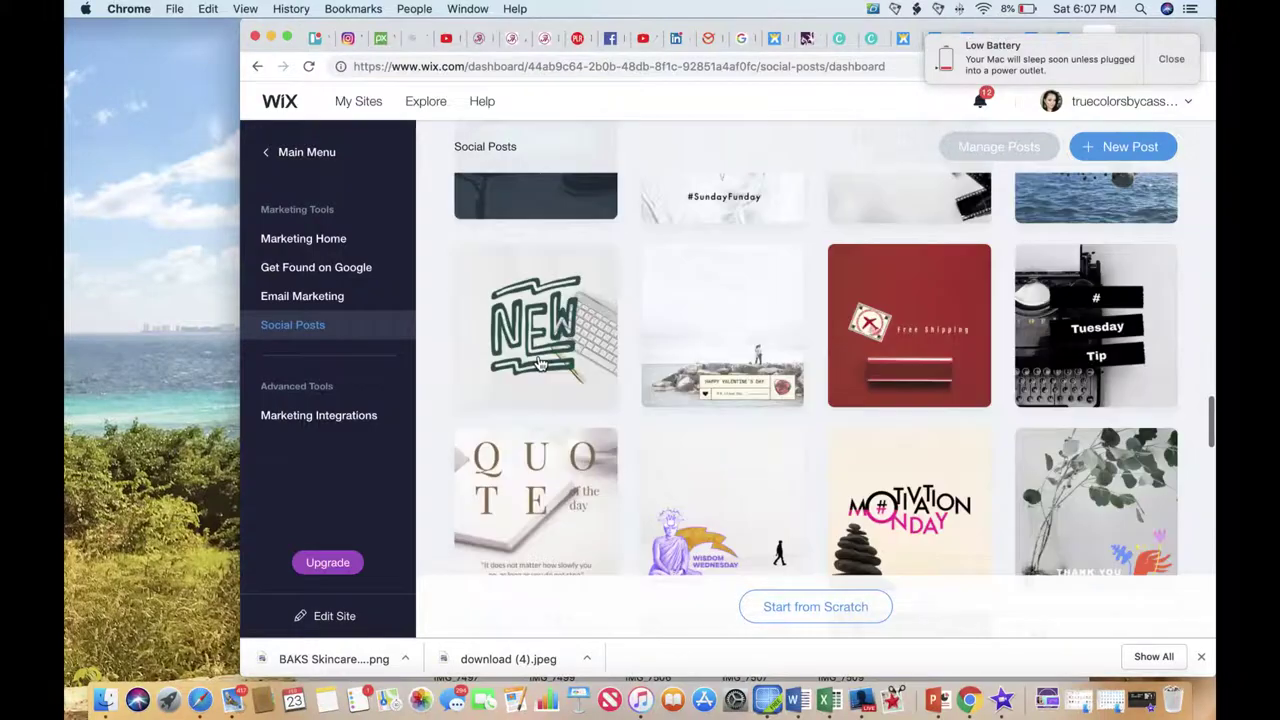
Step: Visit Marketing Integrations, then preview the Promote Your Business video on Marketing Home
click(335, 416)
scroll(460, 410, down, 5)
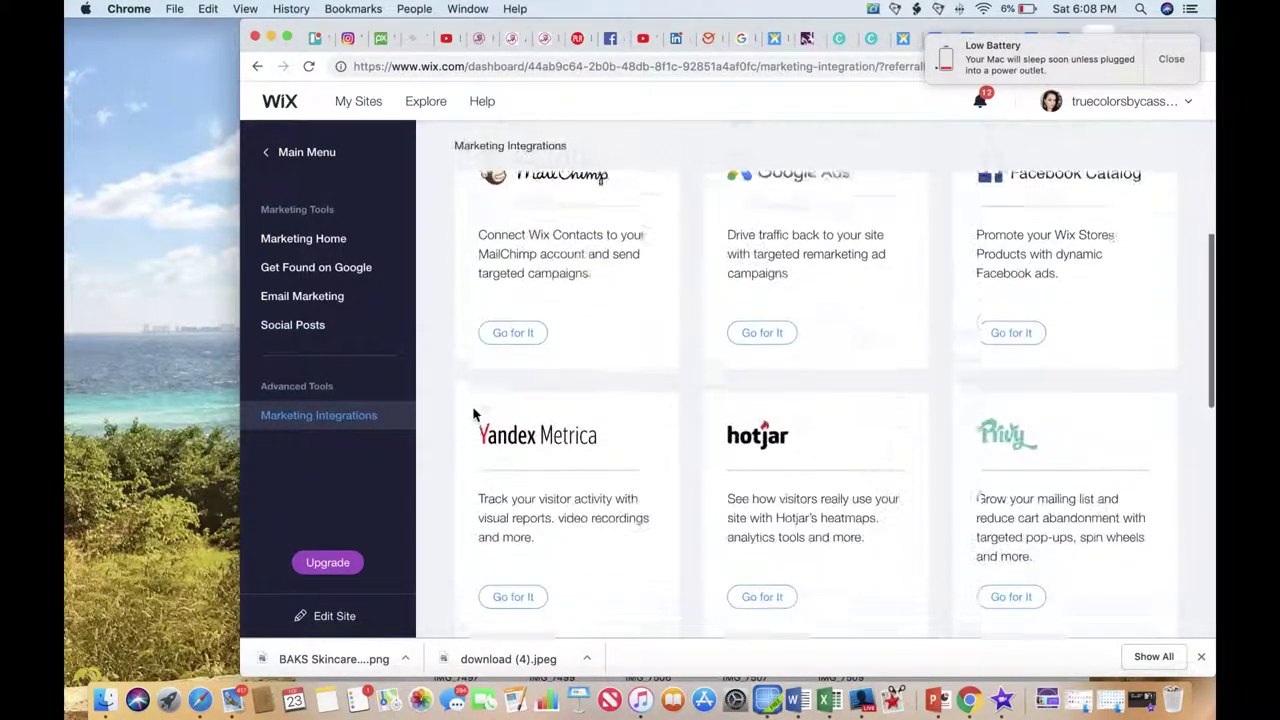
click(482, 418)
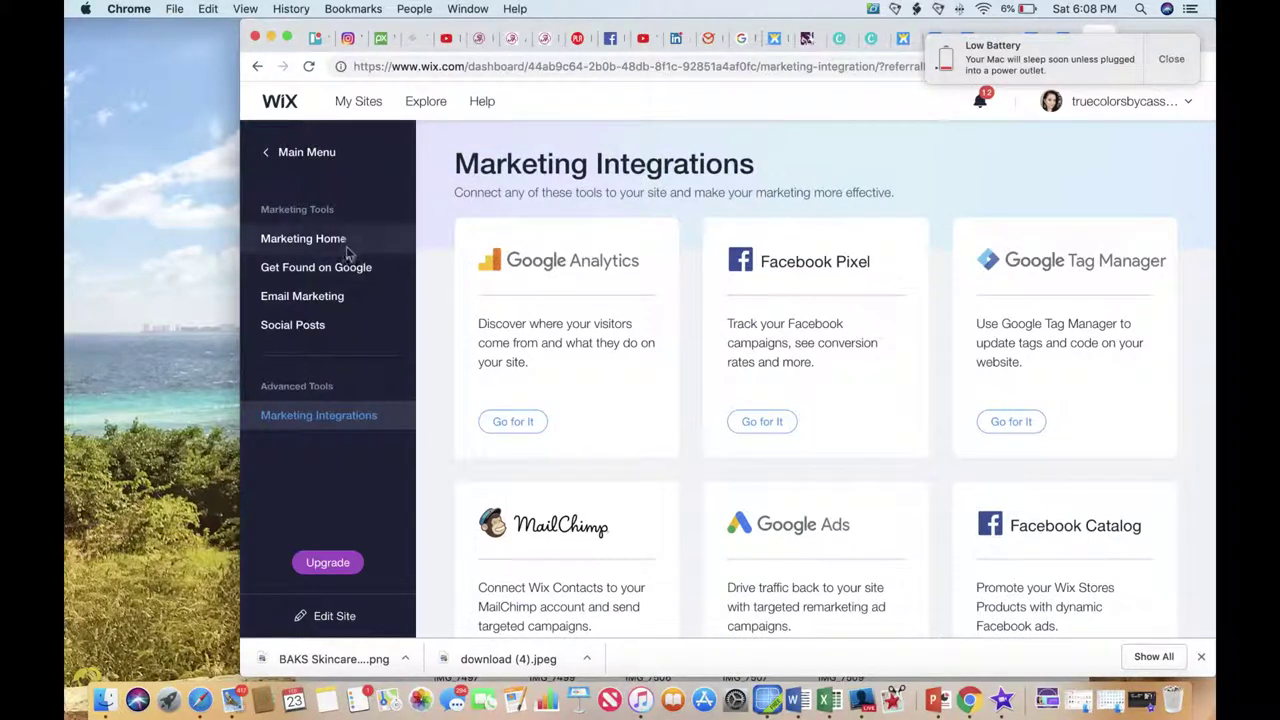
scroll(508, 405, down, 10)
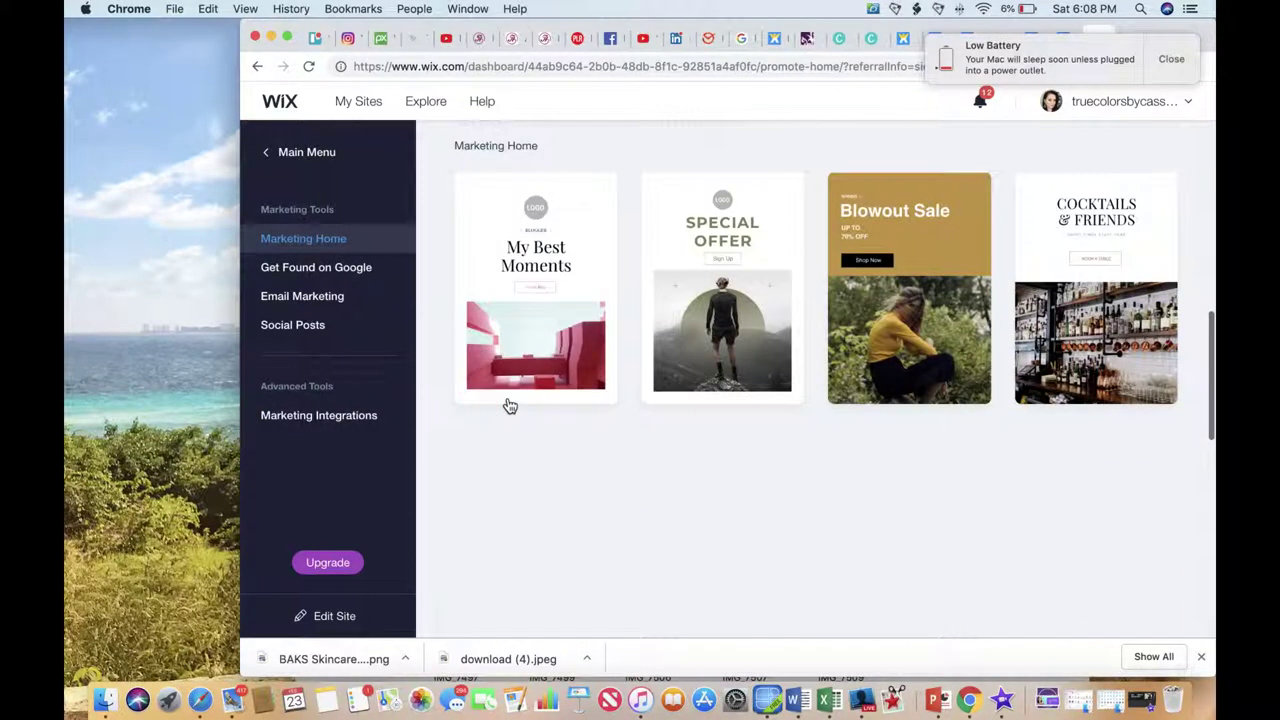
scroll(510, 404, down, 2)
scroll(510, 404, up, 3)
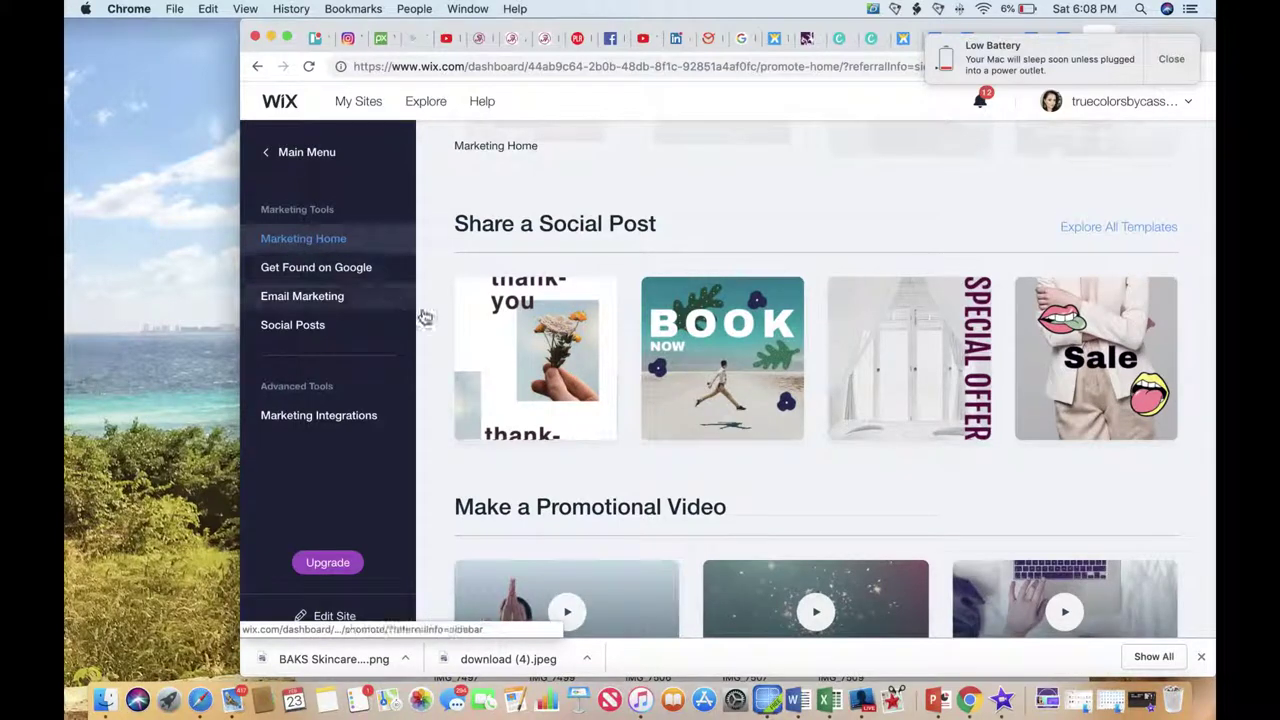
scroll(437, 309, down, 3)
scroll(435, 312, down, 1)
mouse_move(660, 374)
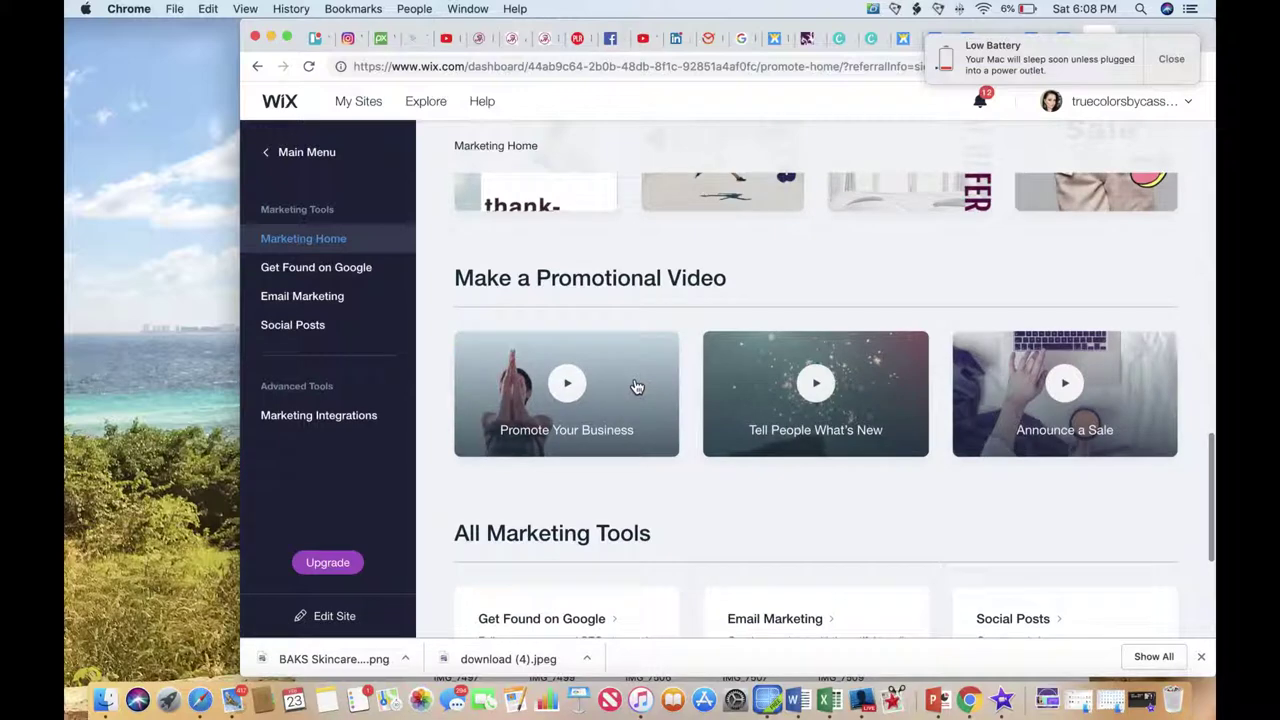
click(638, 384)
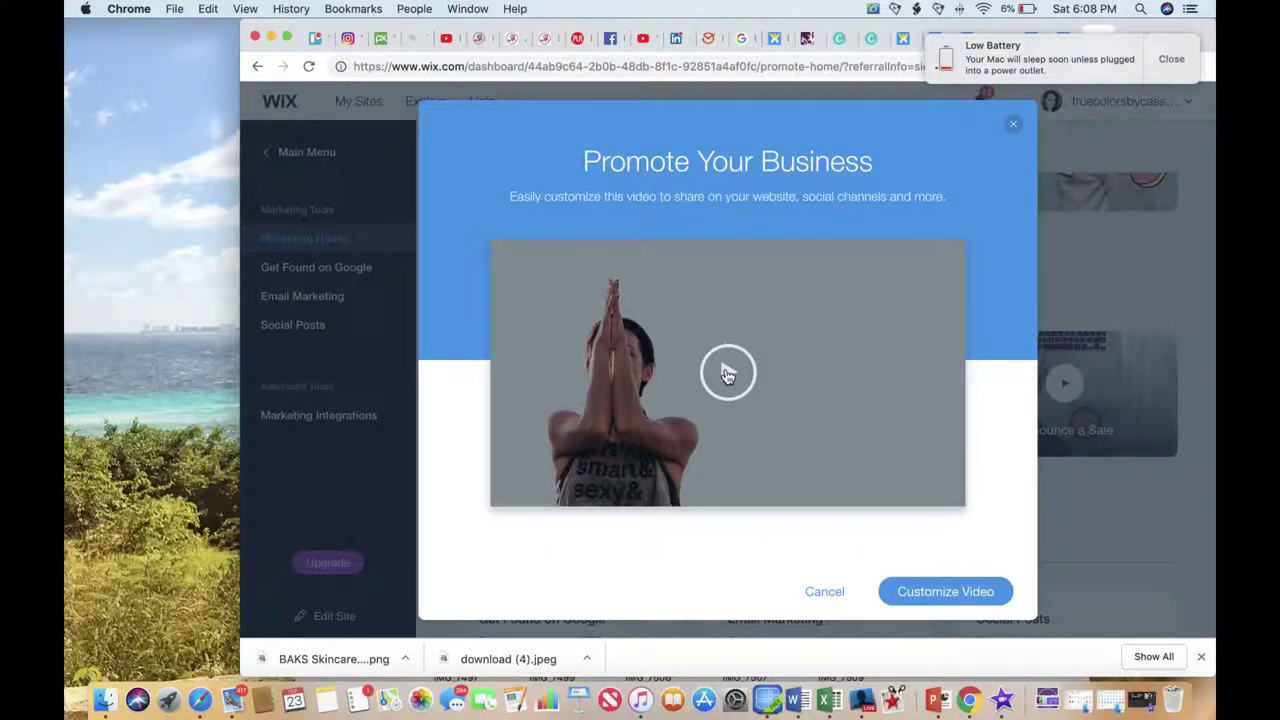
click(825, 595)
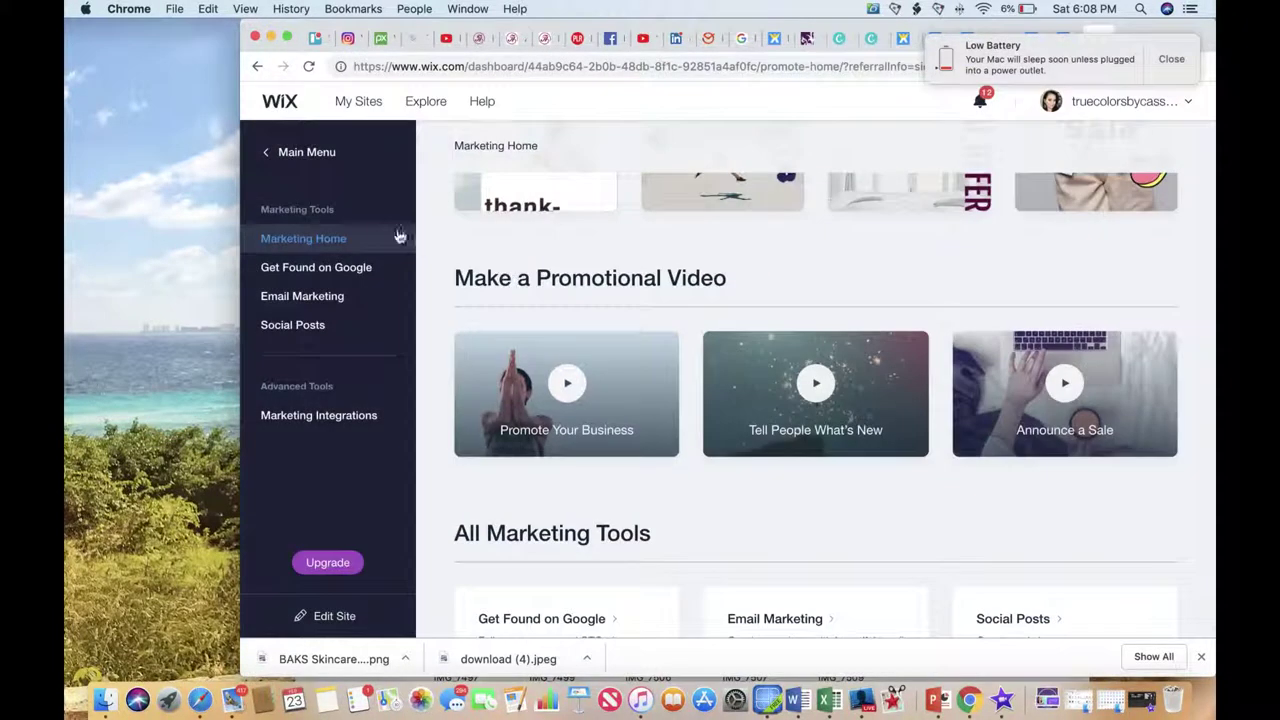
Step: Return through the Main Menu to Mysite's Dashboard
click(308, 154)
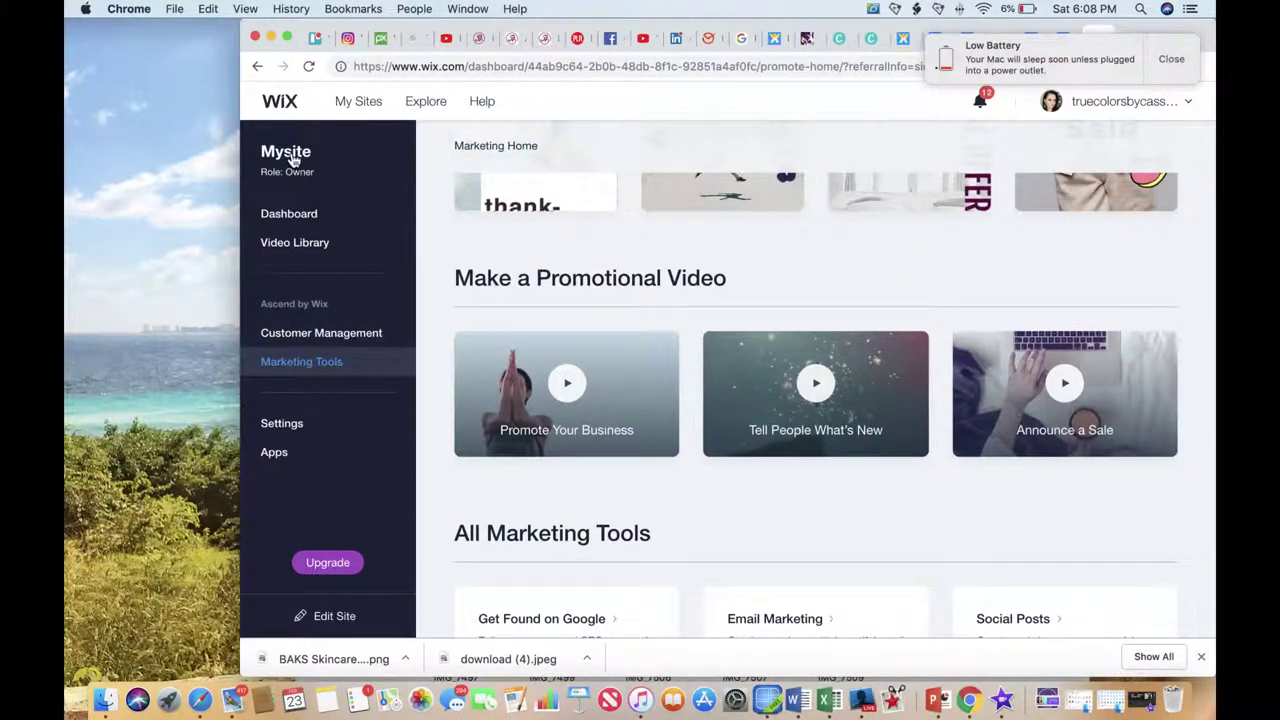
click(322, 216)
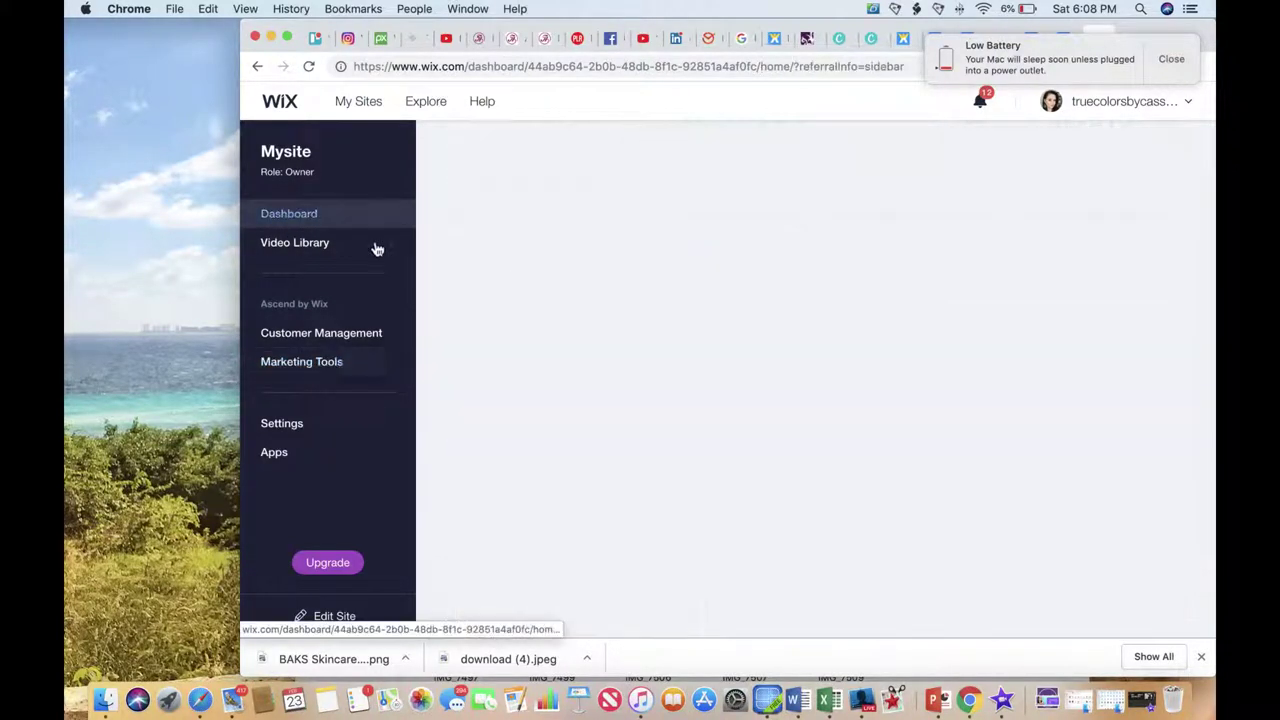